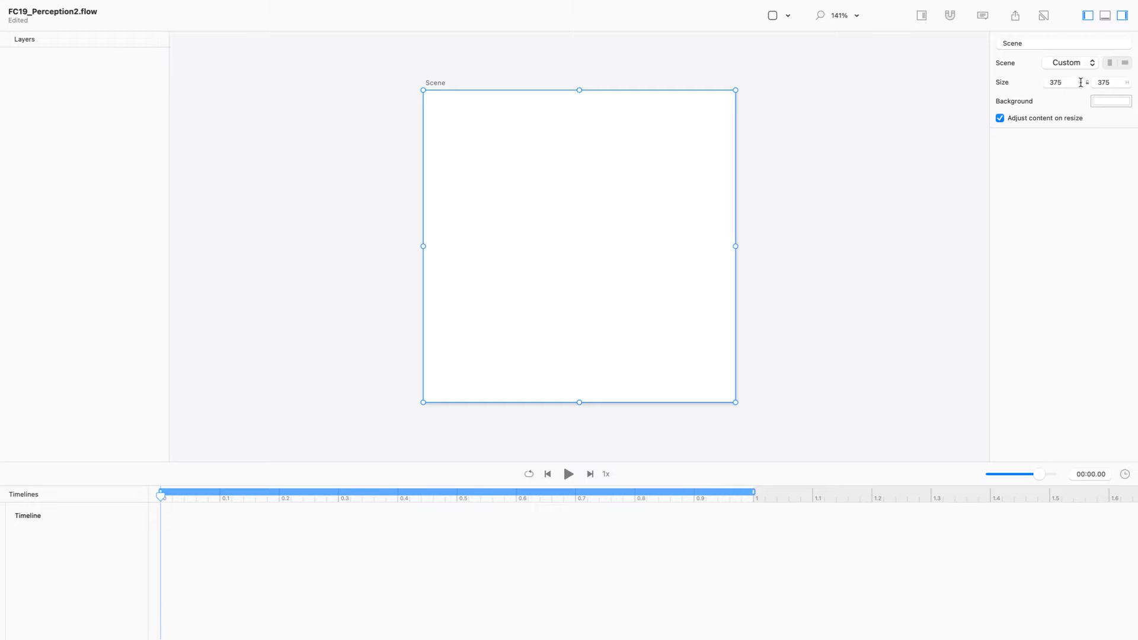
Step: Resize the scene to 400 × 400
left_click(408, 82)
left_click(433, 83)
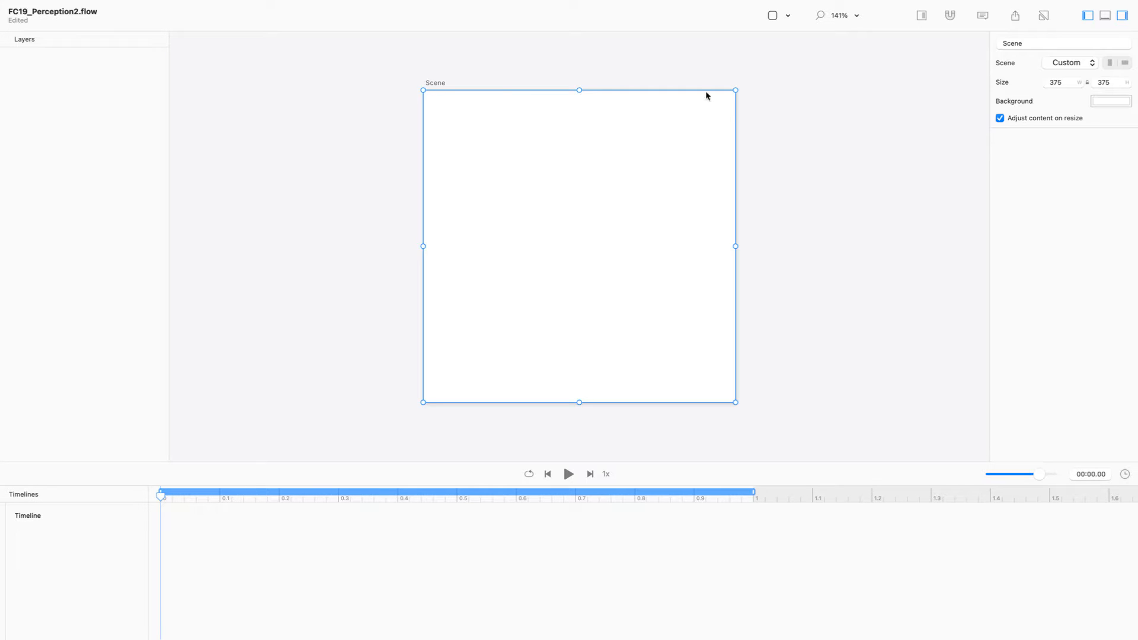
double_click(1070, 81)
type("400")
key("Return")
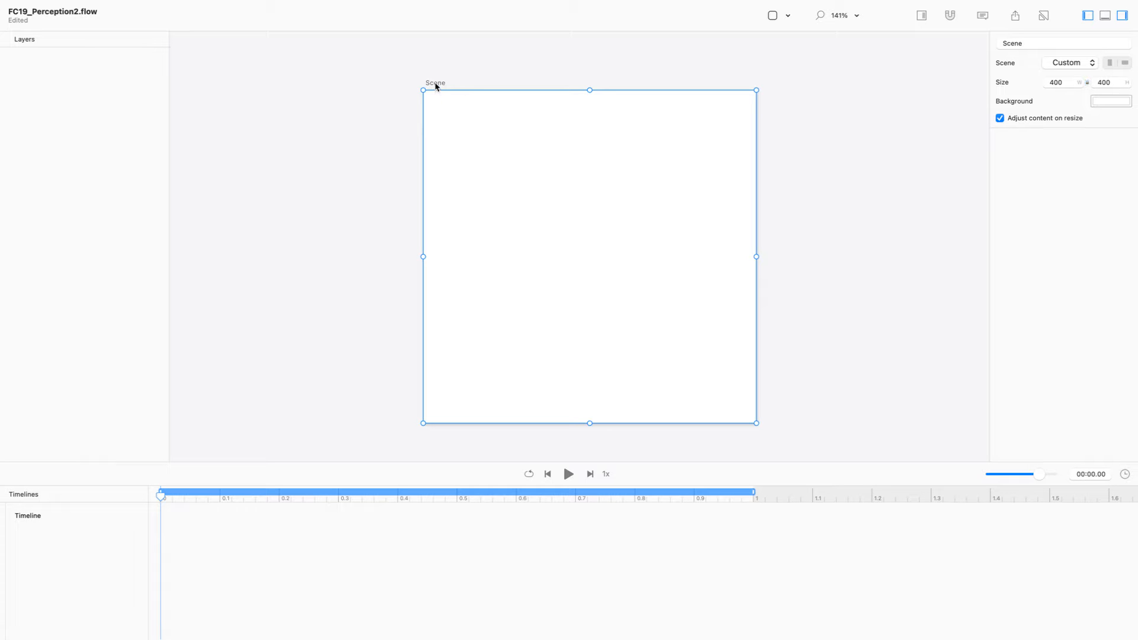
Step: Set the scene background to dark blue (hex 01168A) and shrink the timeline area to give the canvas more height
left_click(1105, 104)
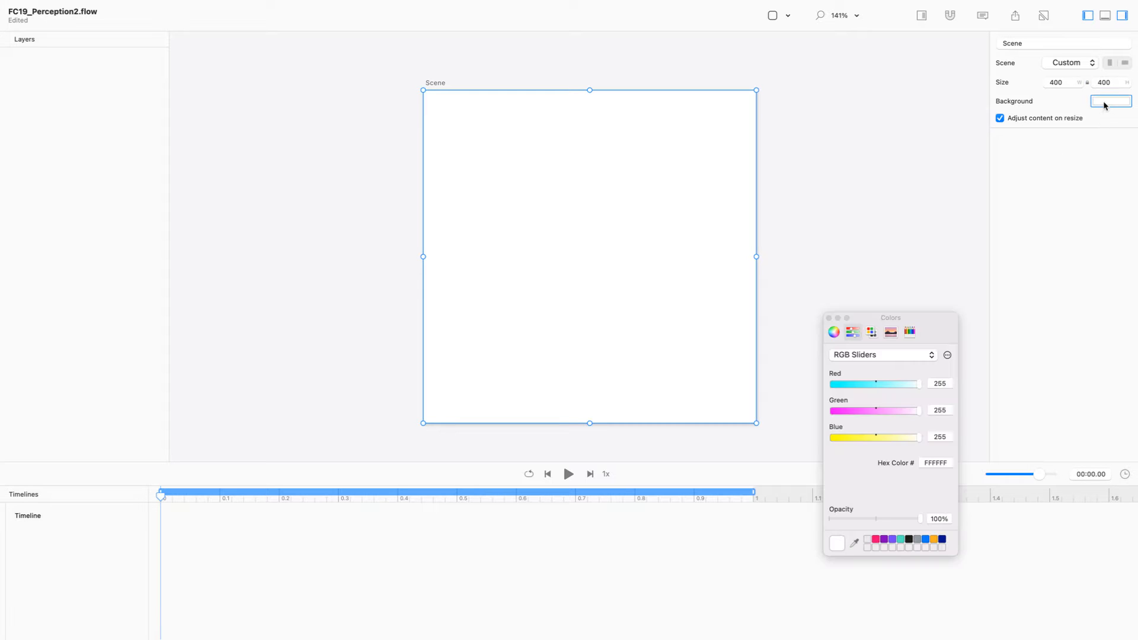
left_click(942, 540)
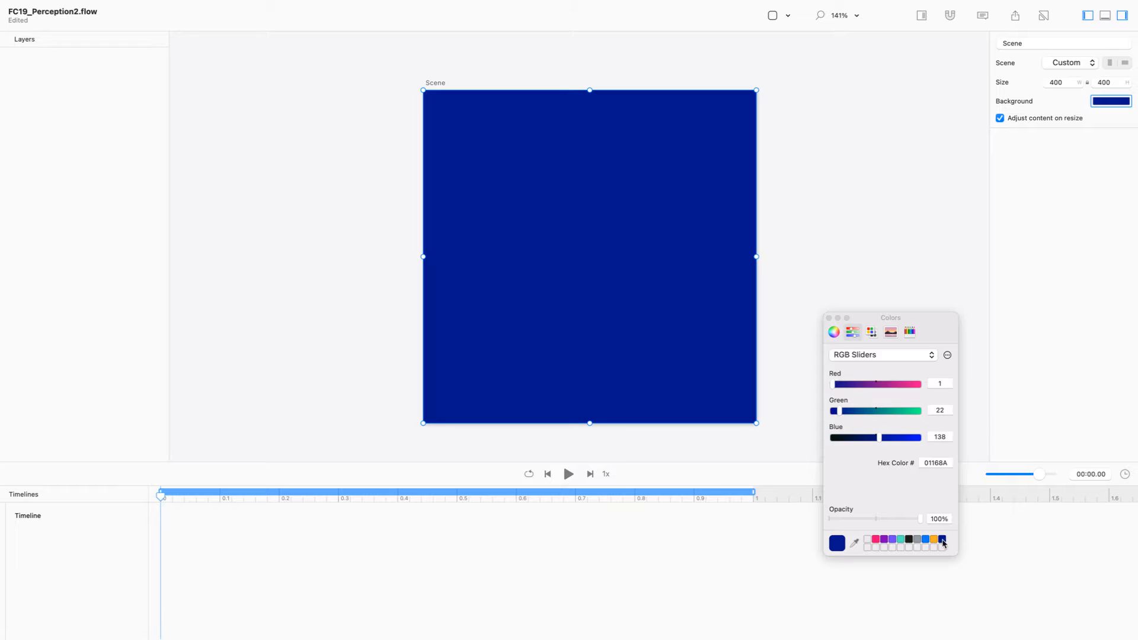
left_click(829, 319)
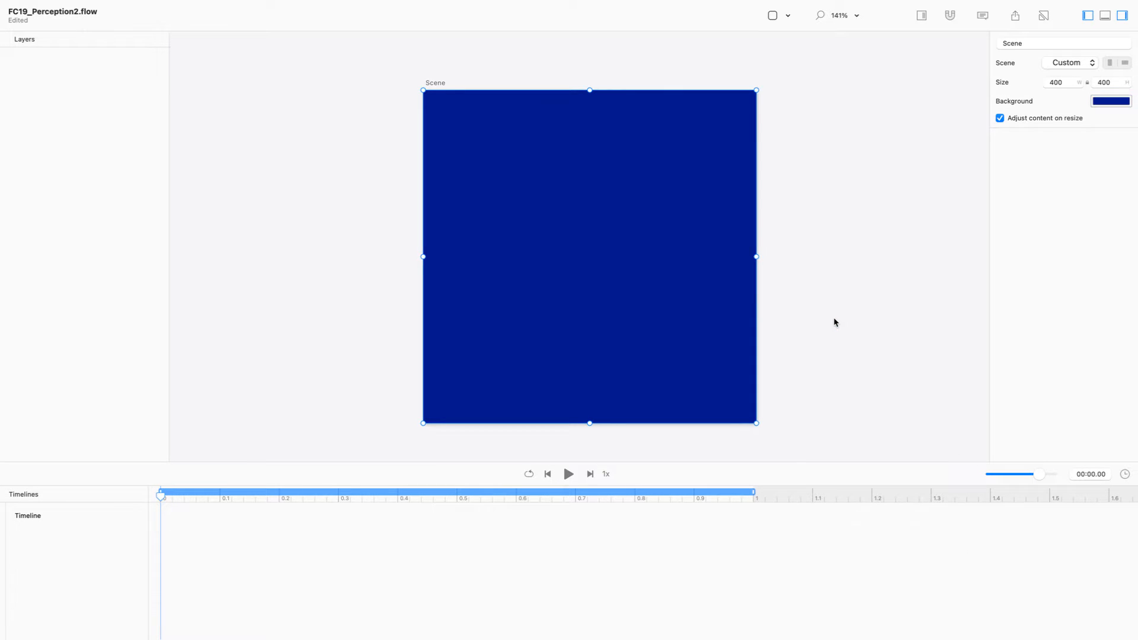
key("super+1")
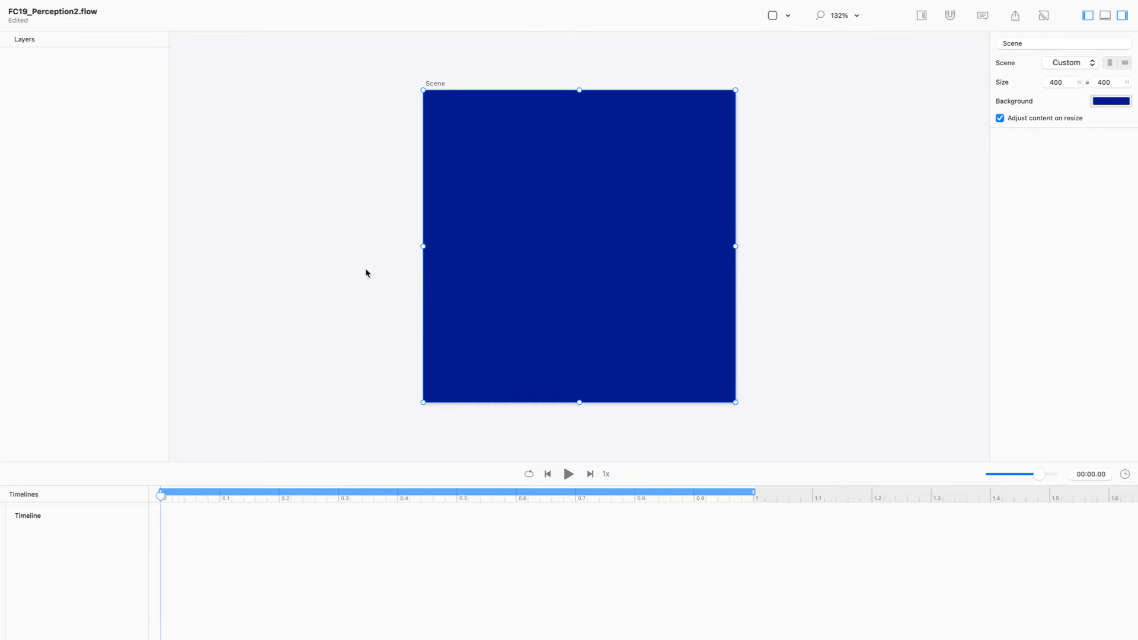
left_click_drag(308, 462, 315, 513)
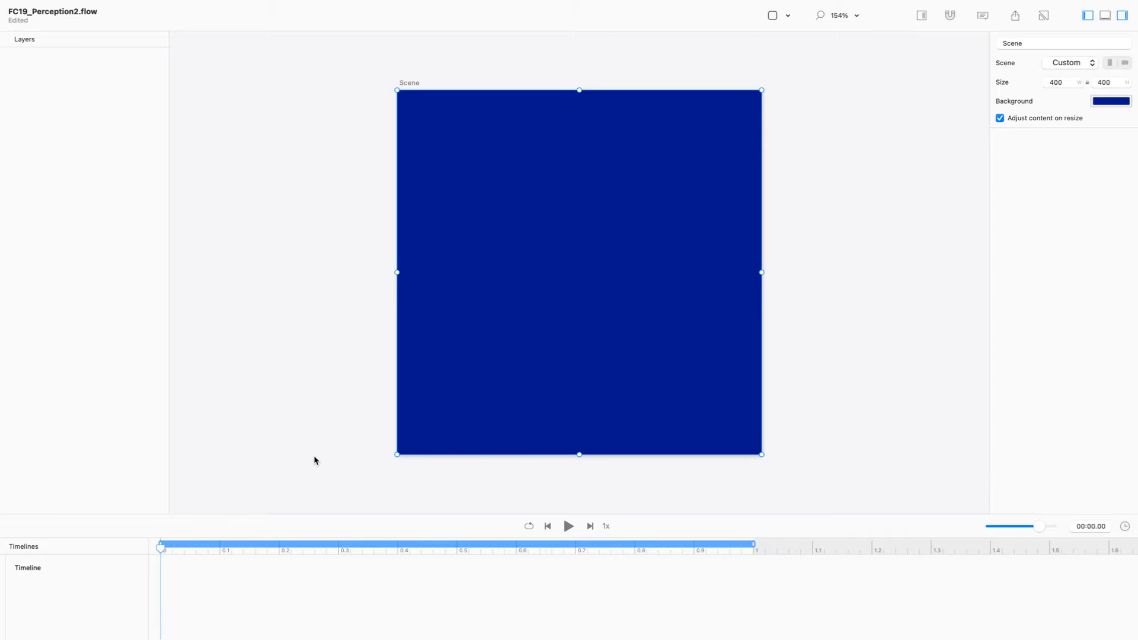
Step: Open Slack and view the PacmanAnimated.gif reference in the #flowcasts channel
key("super+space")
type("slack.app")
key("Return")
key("super+Tab")
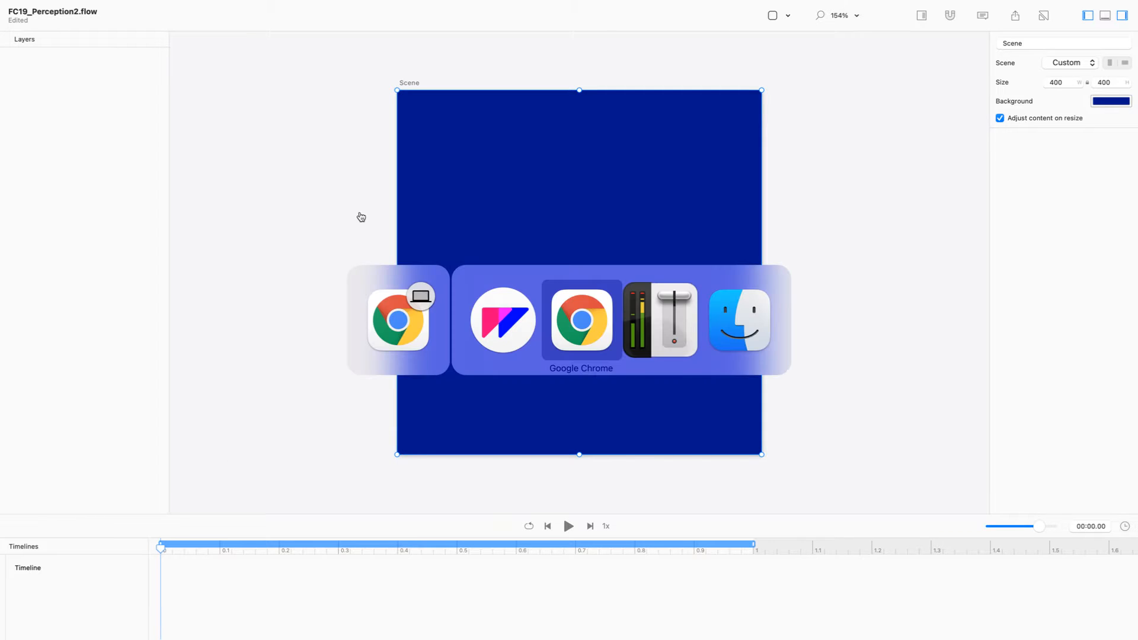
left_click(373, 332)
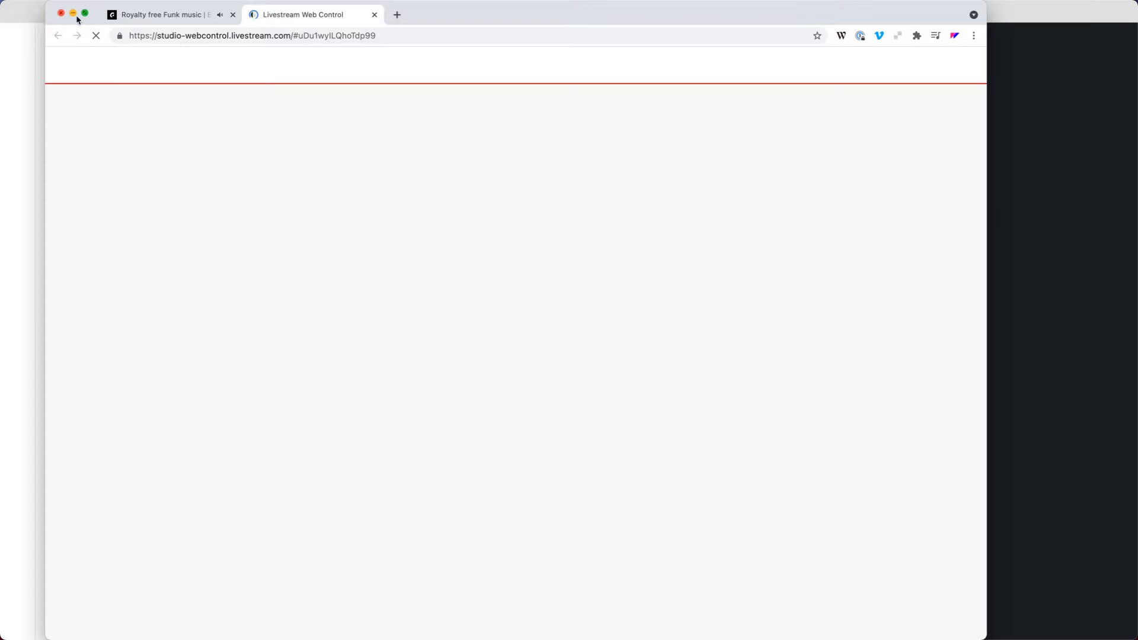
left_click(75, 16)
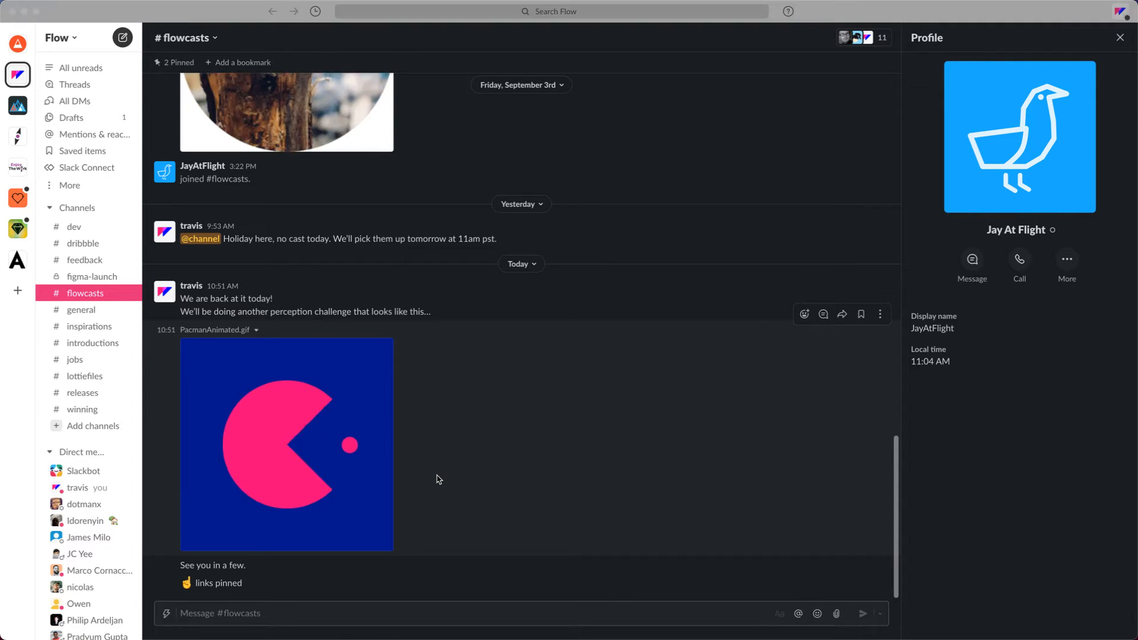
Step: Switch back to Flow, reopen the FC19_Perception2 project and deselect the scene
key("super+Tab")
key("super+Tab")
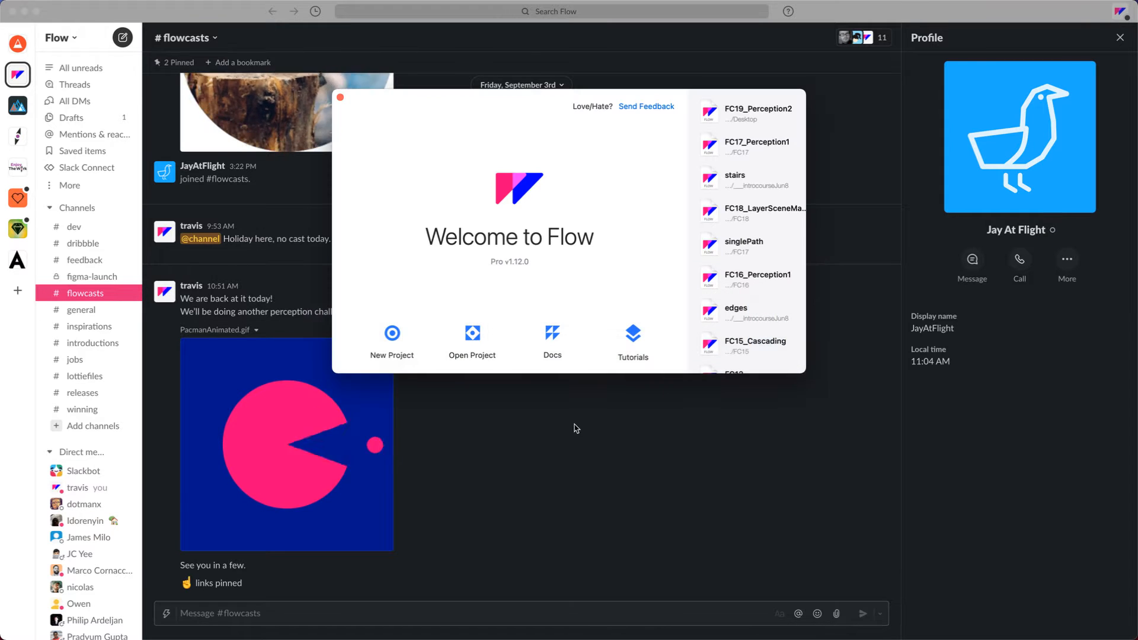
double_click(753, 113)
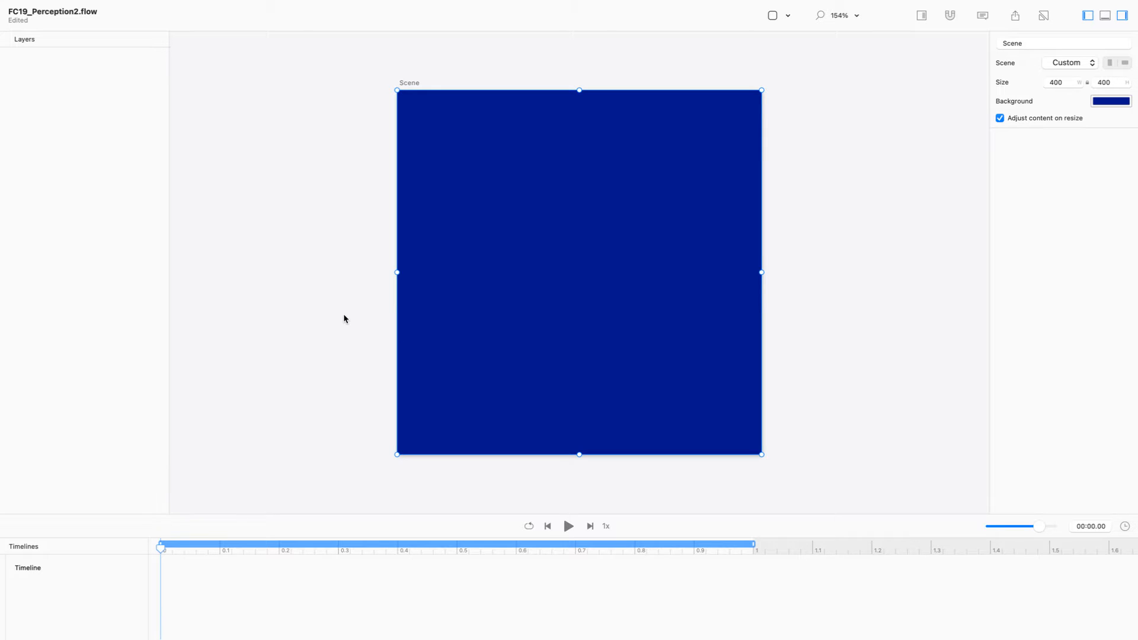
left_click(369, 330)
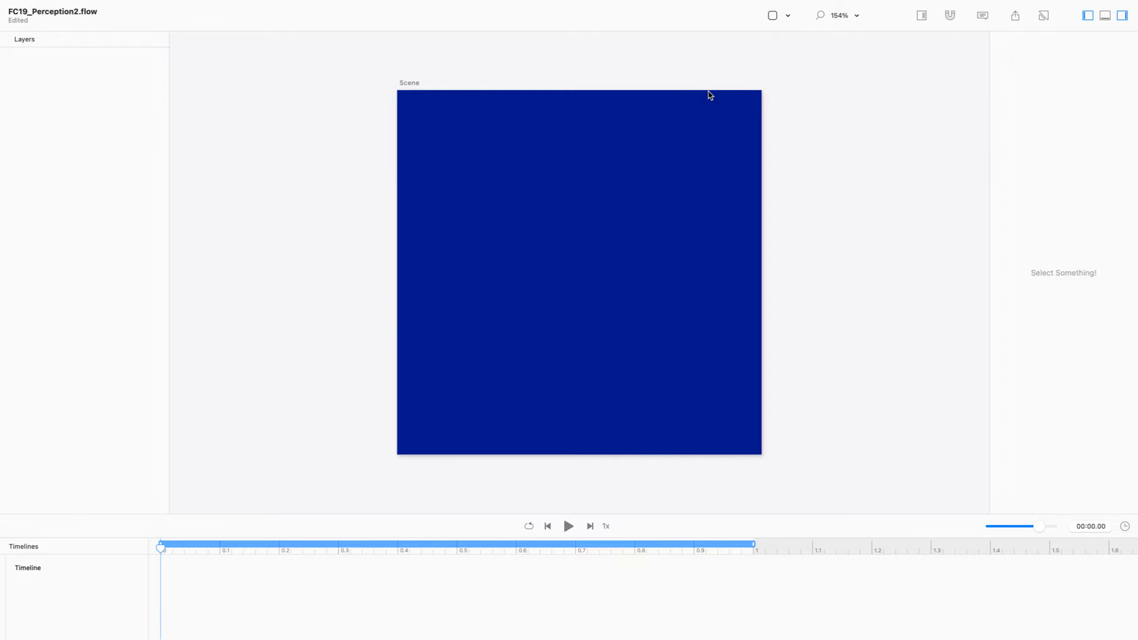
Step: Add a circle to the scene and, with Relative Mode on, resize it to 240 × 240
left_click(788, 17)
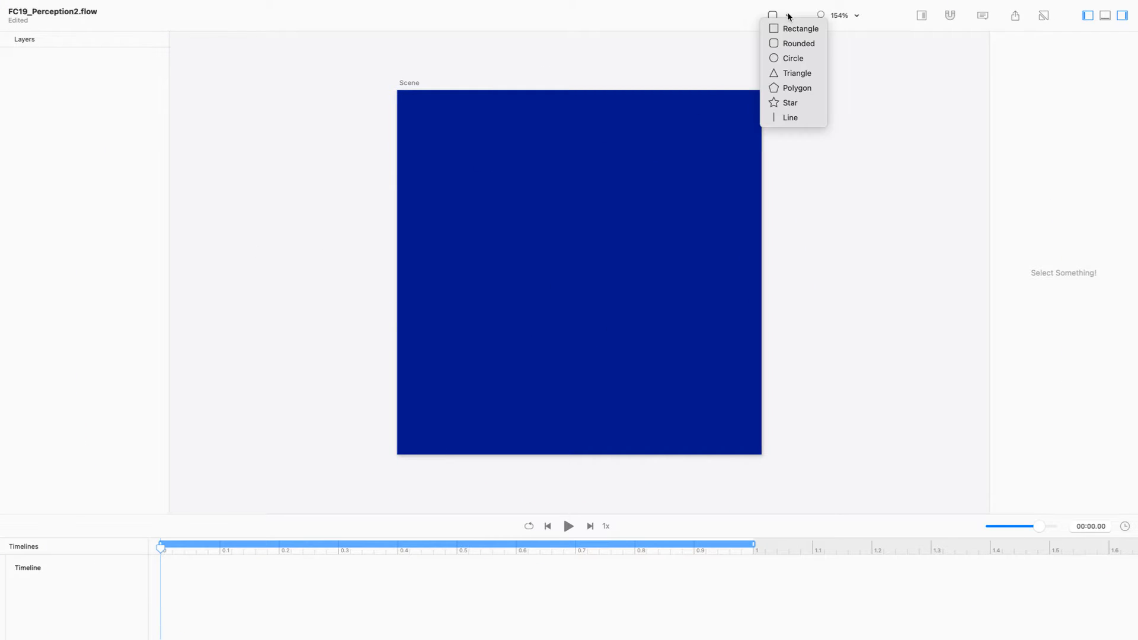
left_click(805, 58)
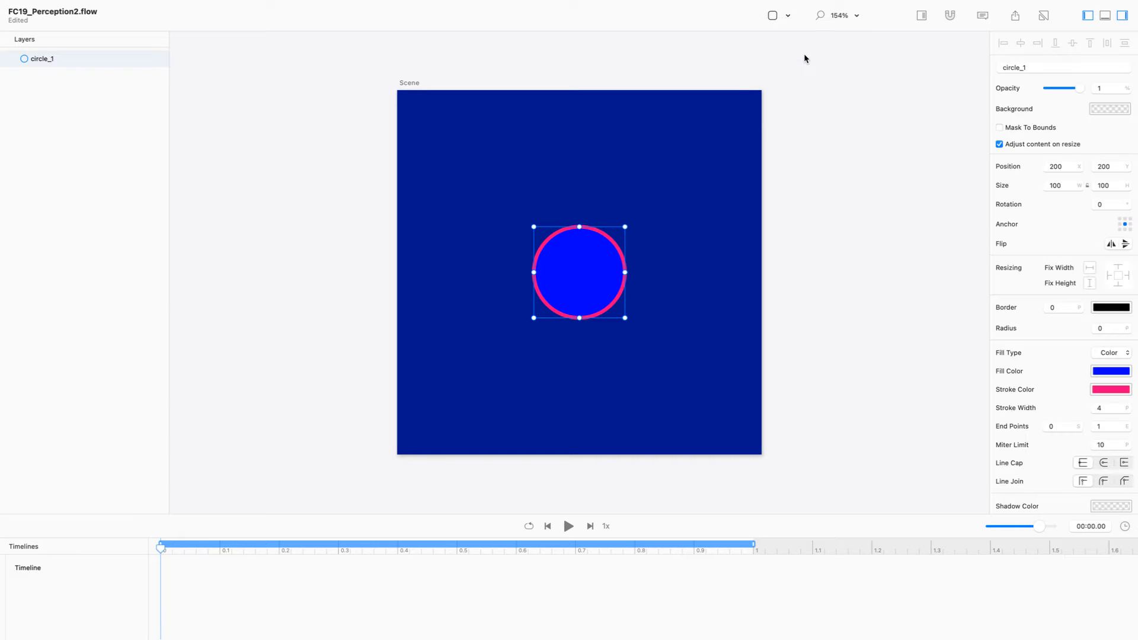
key("r")
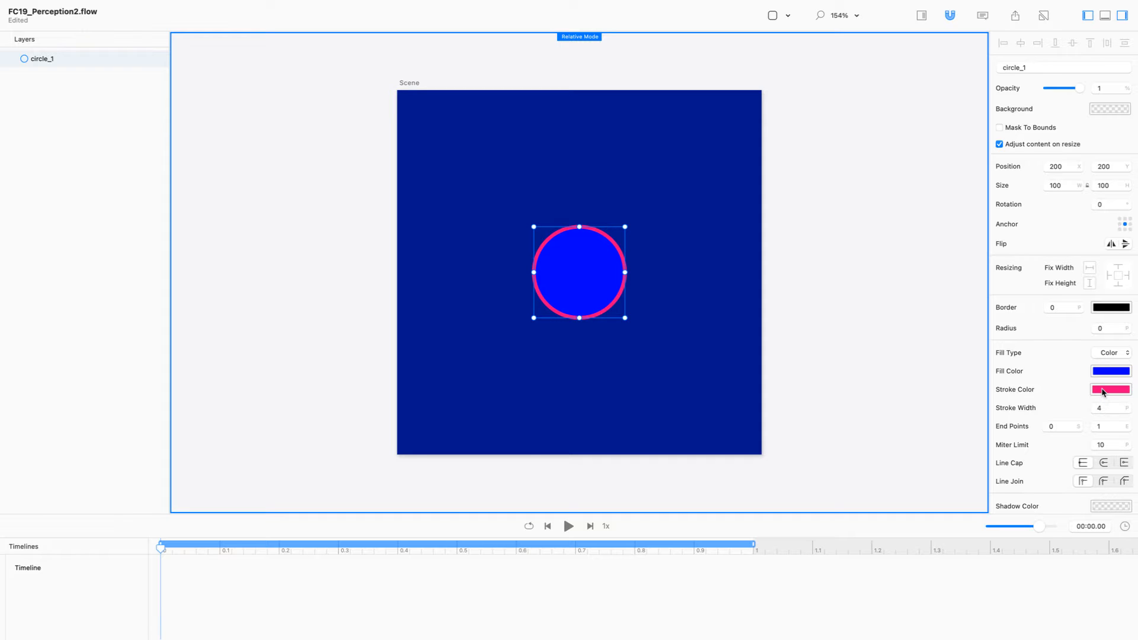
left_click(1069, 189)
type("240")
key("Return")
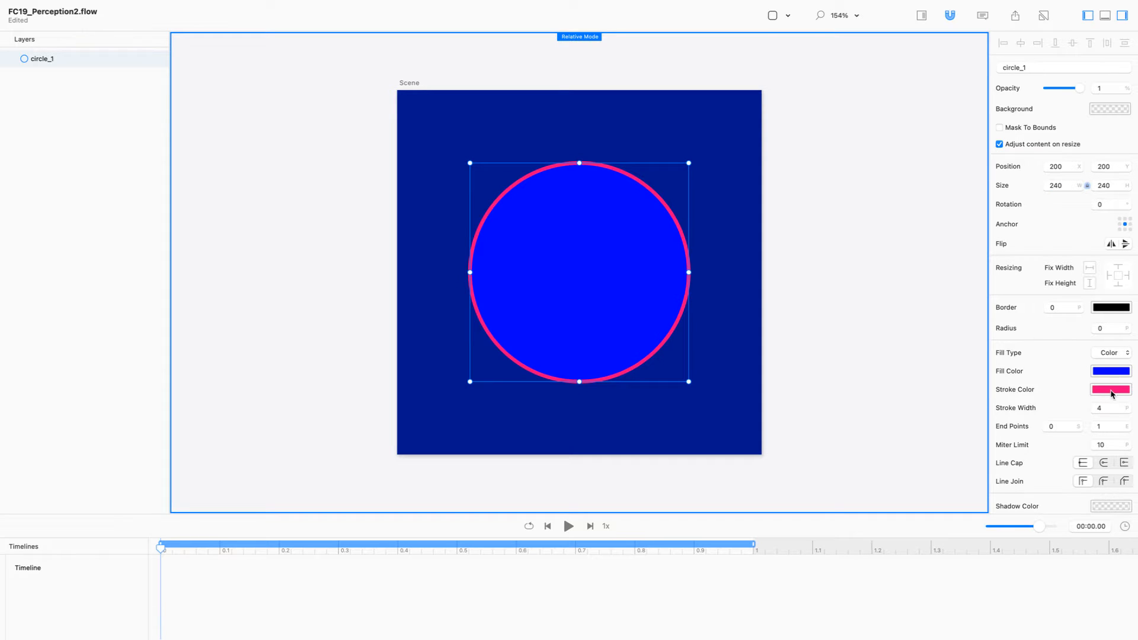
Step: Fill the circle with its pink stroke color and rename its layer "top"
mouse_move(1114, 391)
left_mouse_down()
mouse_move(1092, 388)
mouse_move(1106, 374)
left_mouse_up()
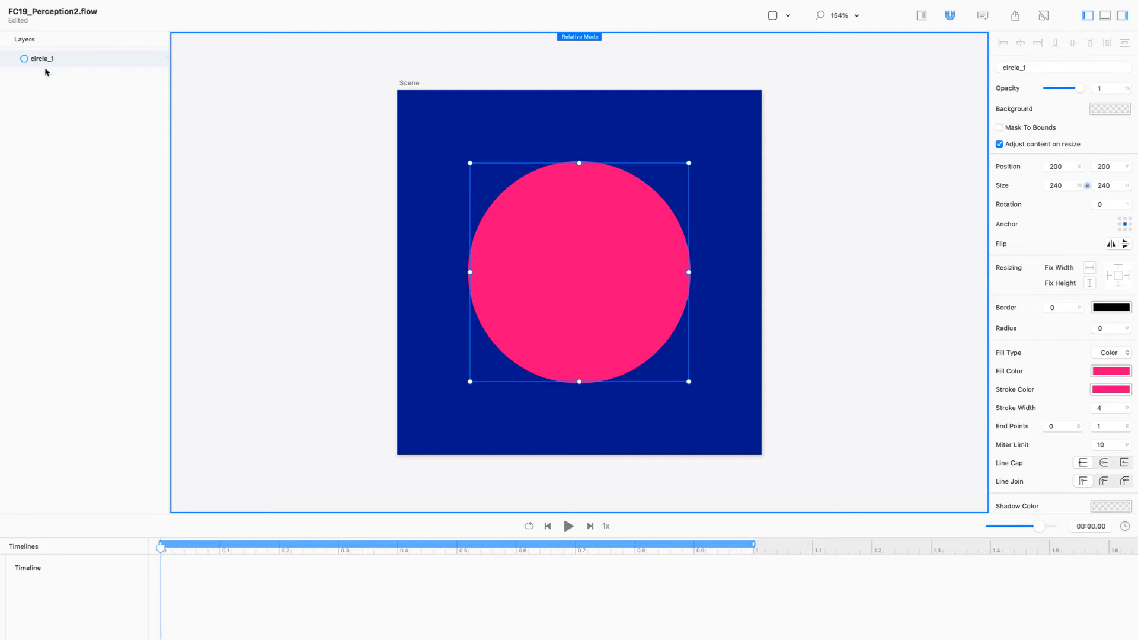
double_click(81, 64)
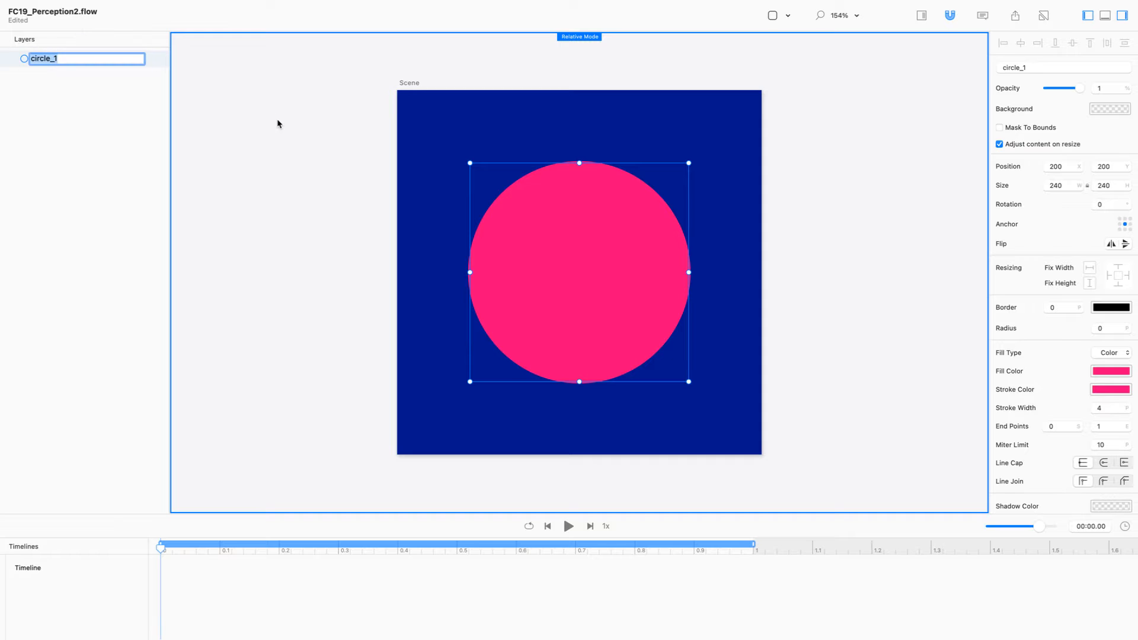
type("top")
key("Return")
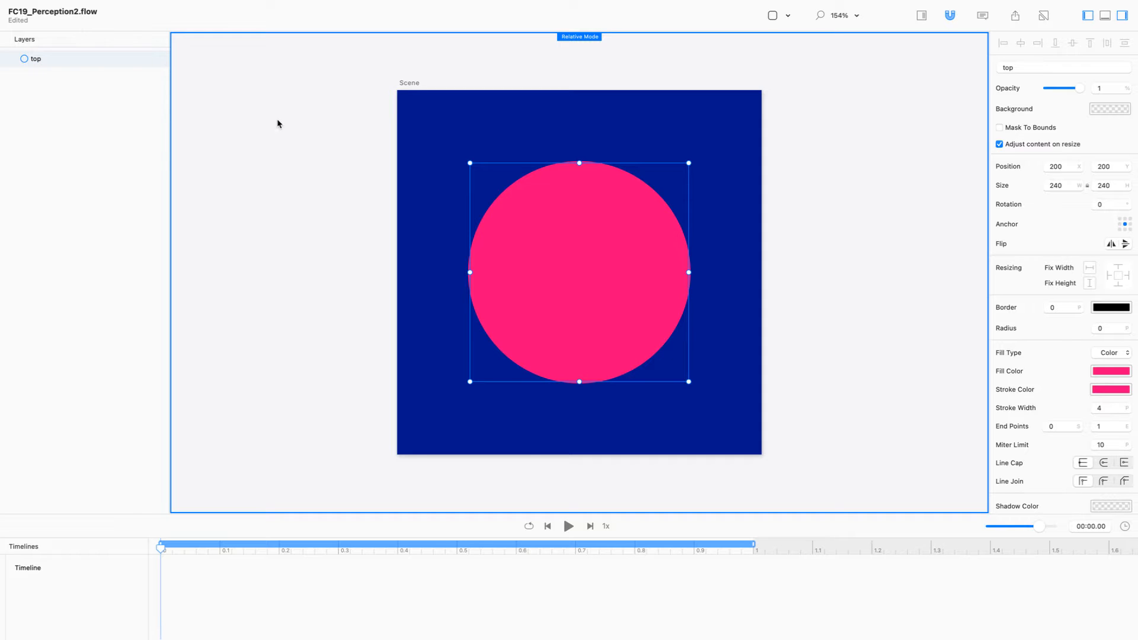
double_click(560, 252)
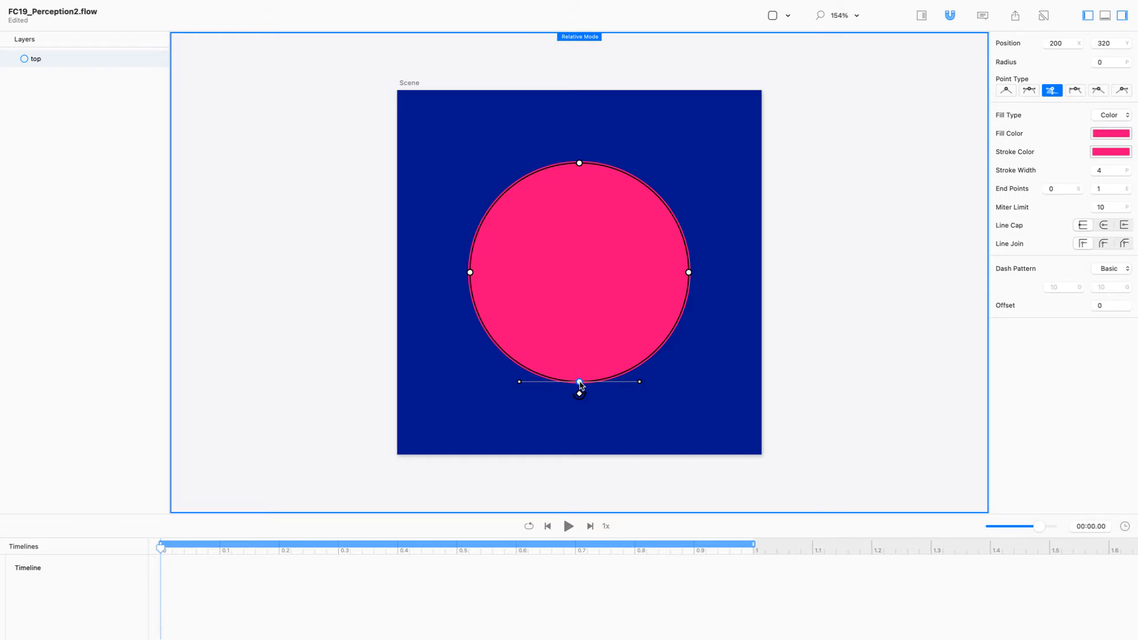
key("Delete")
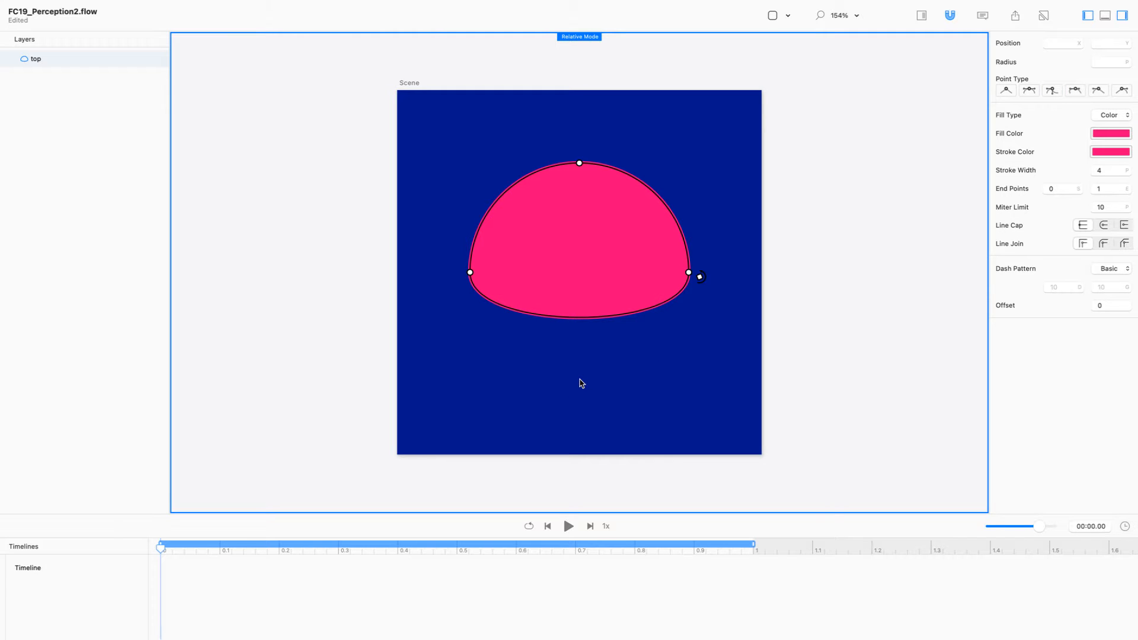
key("ctrl+z")
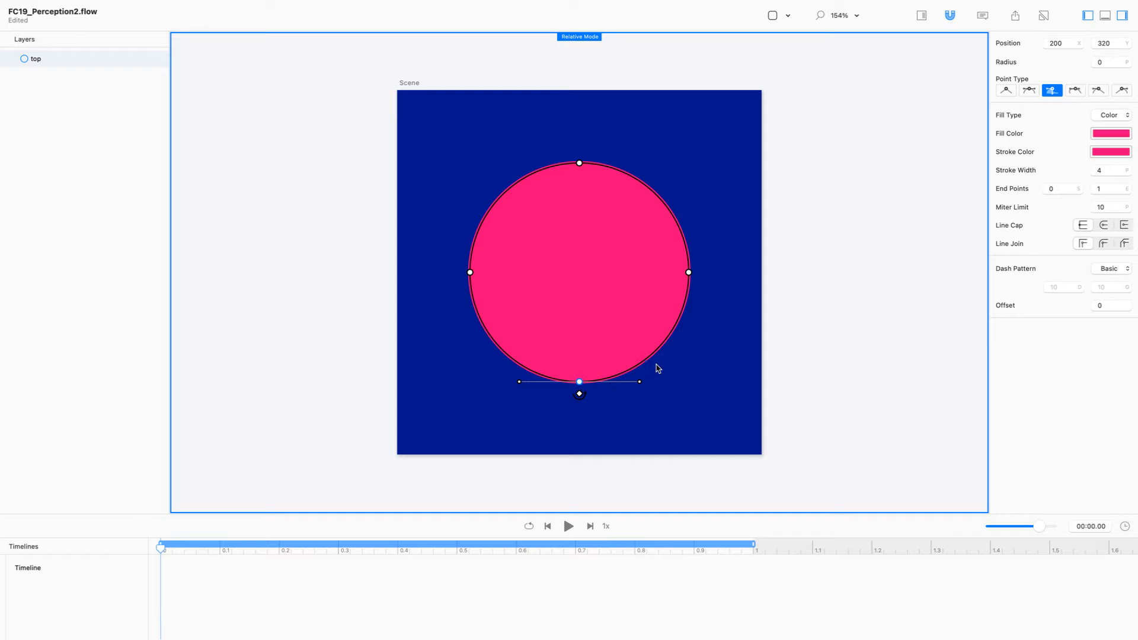
left_click(815, 374)
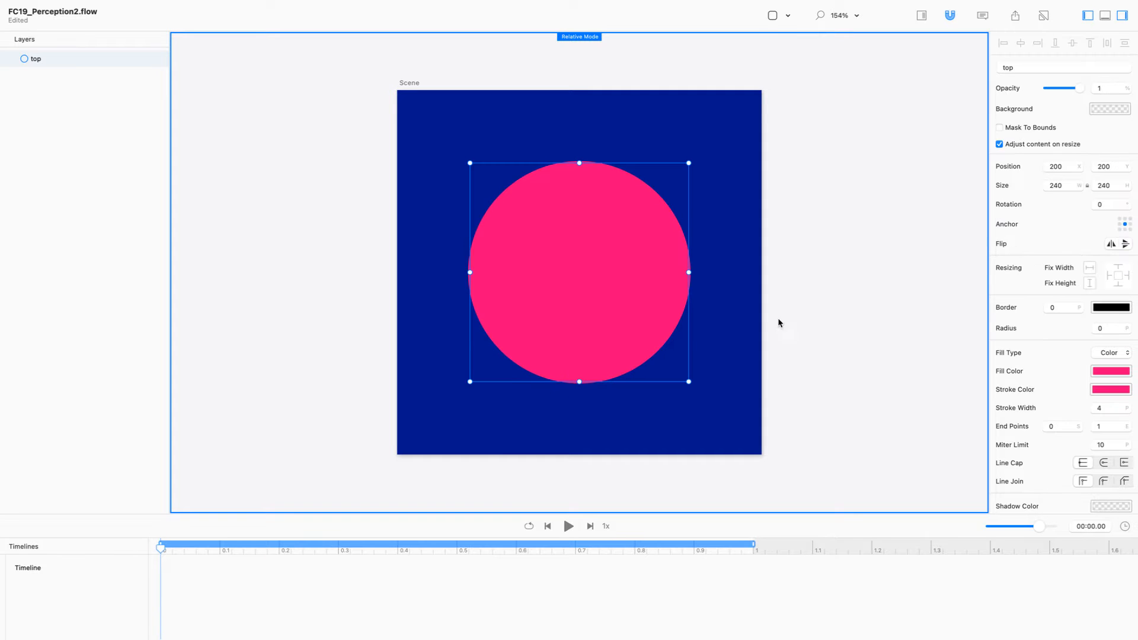
double_click(566, 258)
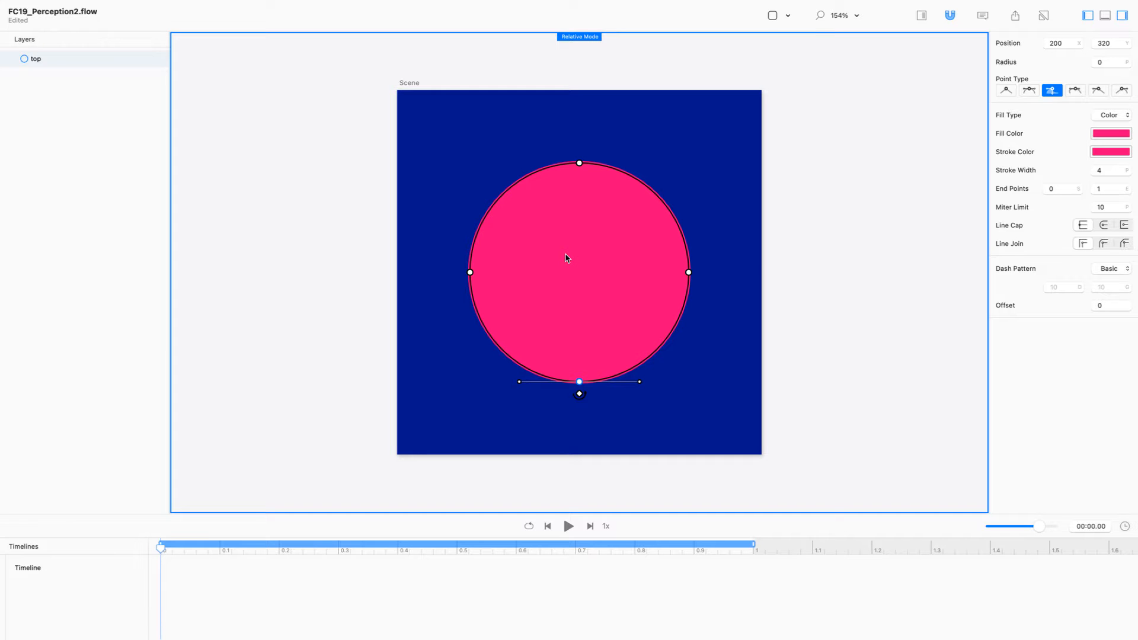
left_click(830, 336)
Step: Turn the top circle into a flat-based semicircle by deleting its bottom anchor point and the two lower curve handles
double_click(551, 259)
key("Delete")
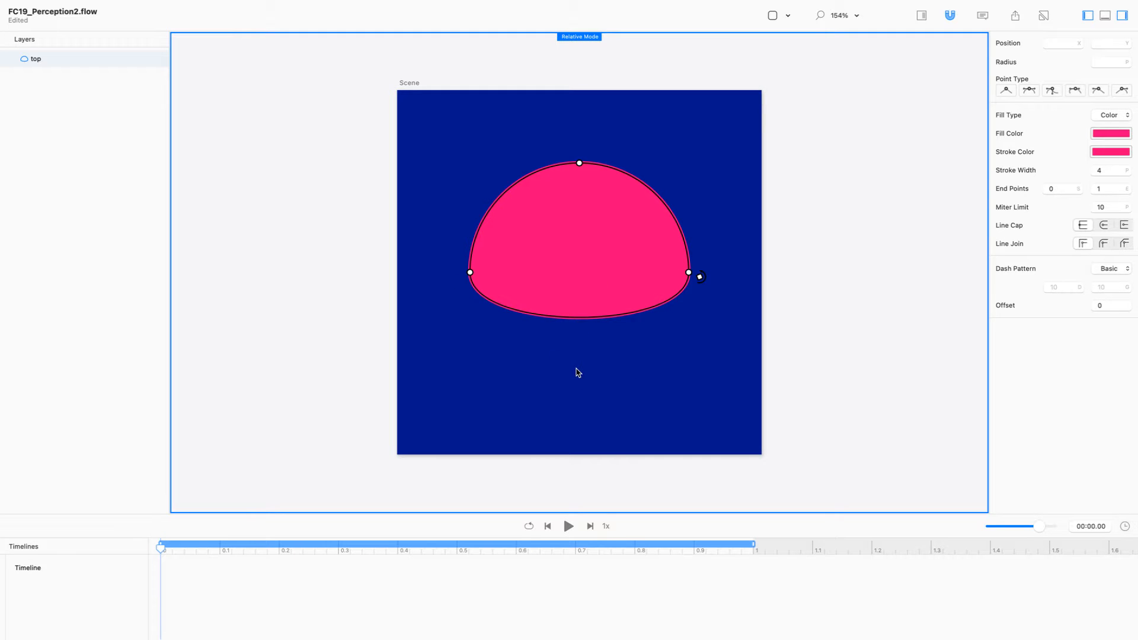
left_click(585, 319)
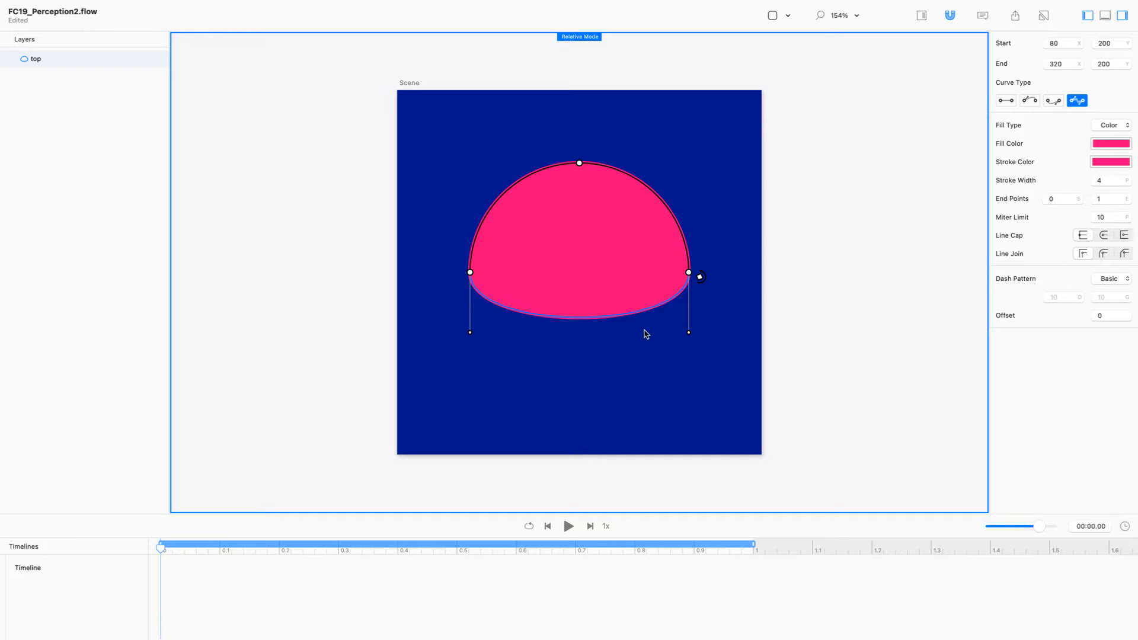
left_click(470, 272)
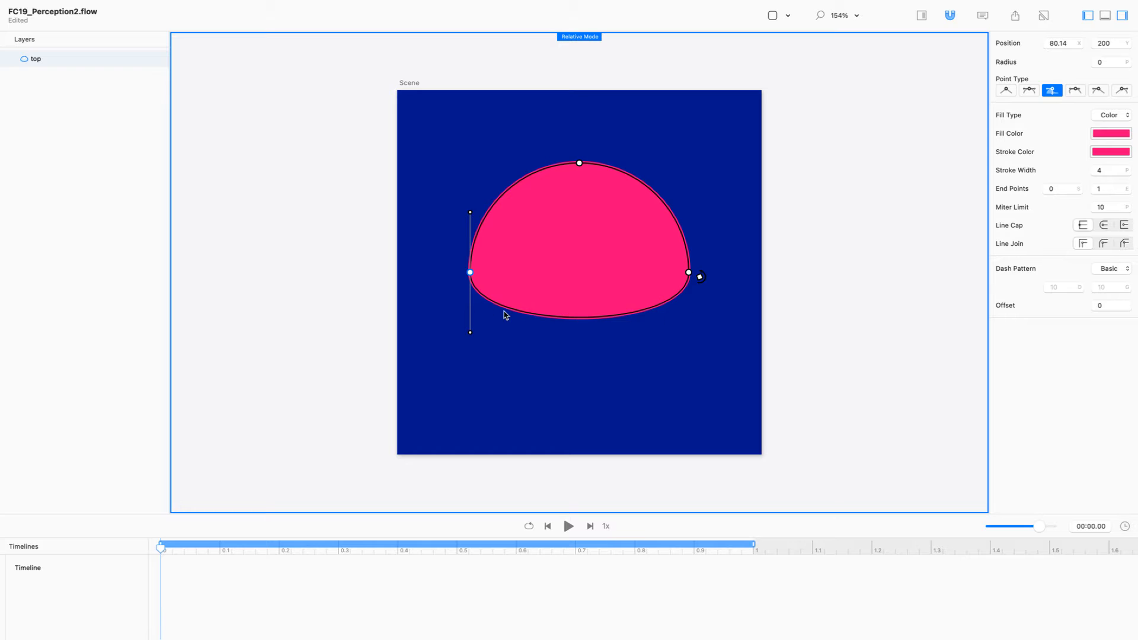
left_click(469, 333)
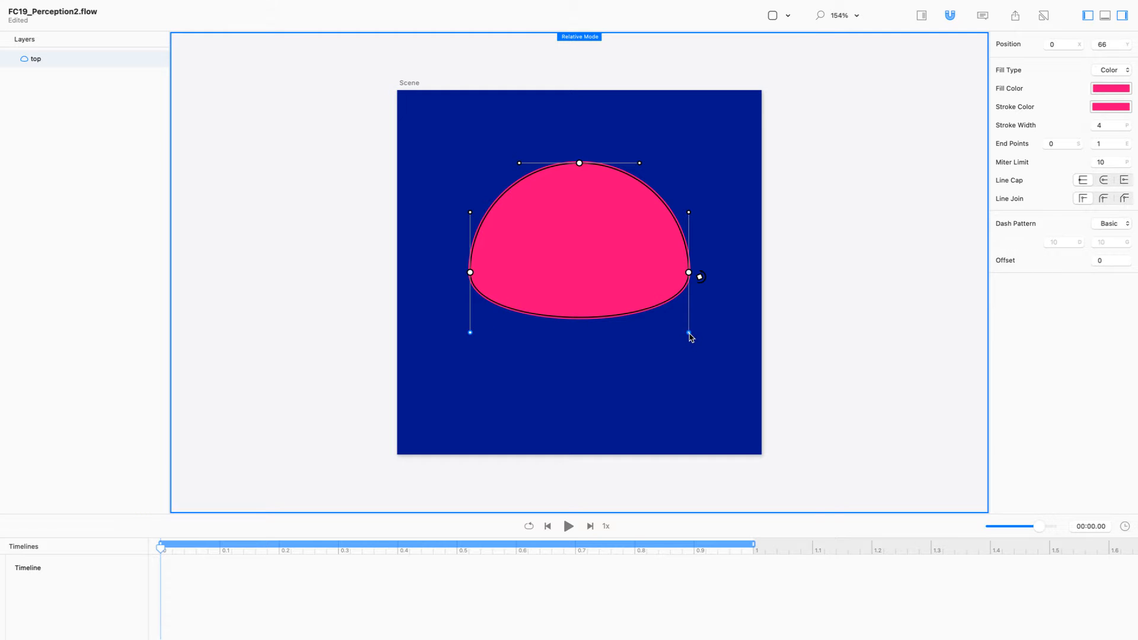
key("Delete")
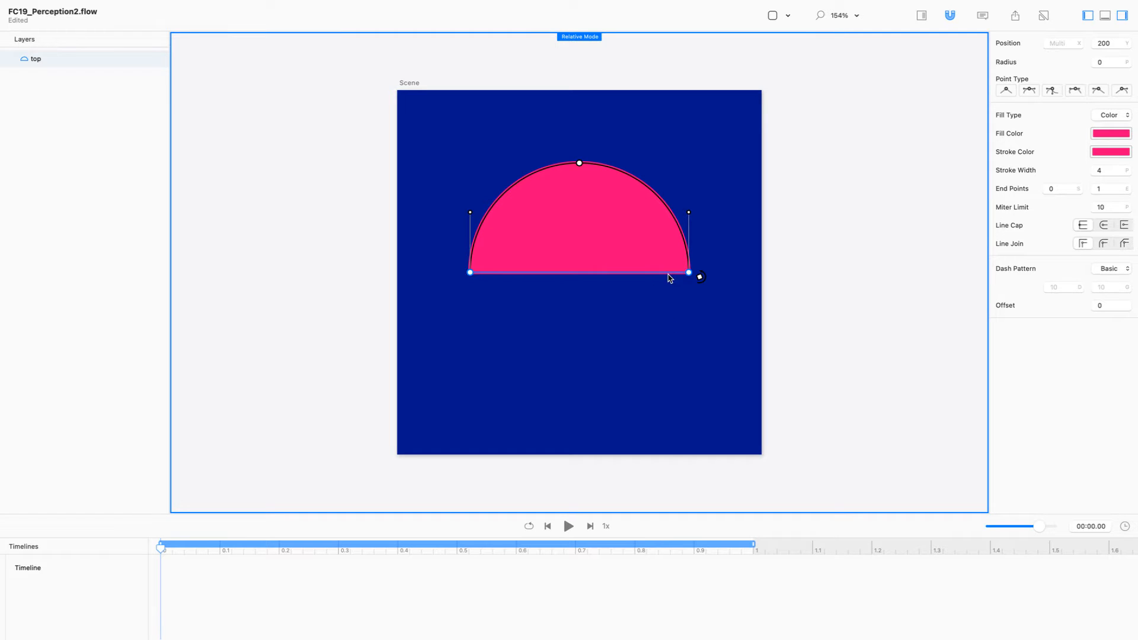
left_click(905, 357)
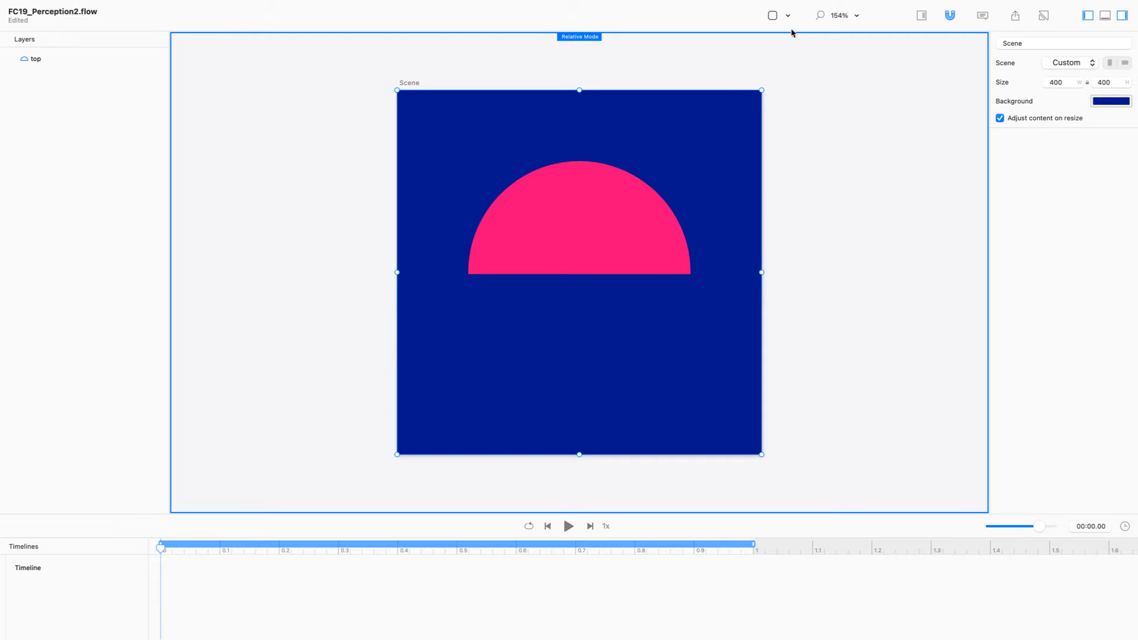
Step: Add a second circle sized 240 × 240 and fill it with its pink stroke color
left_click(774, 16)
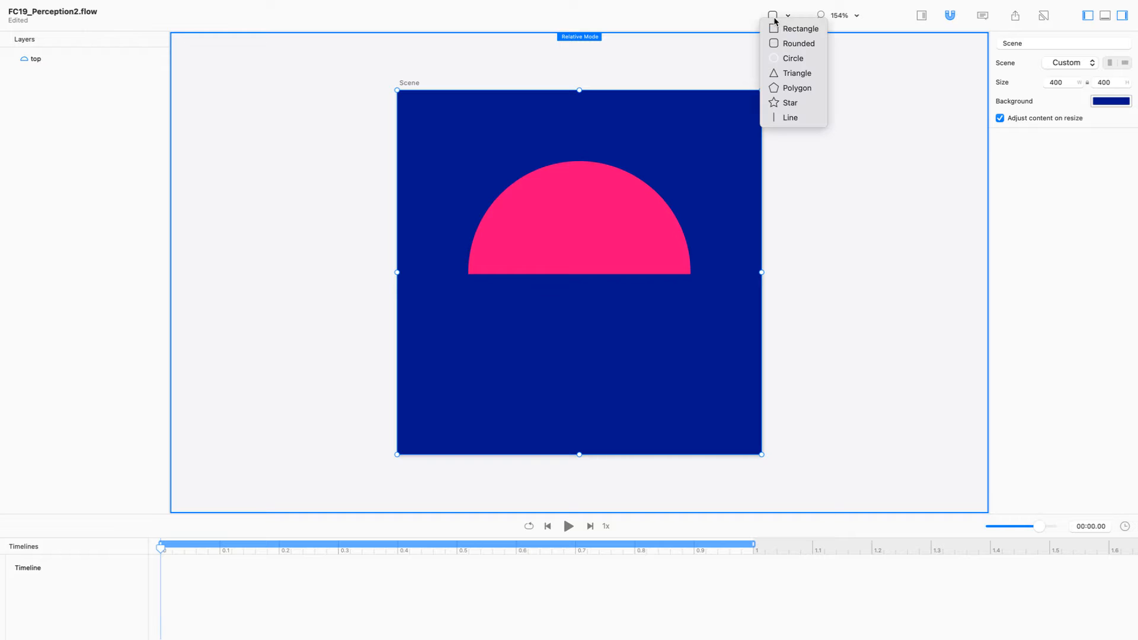
left_click(792, 58)
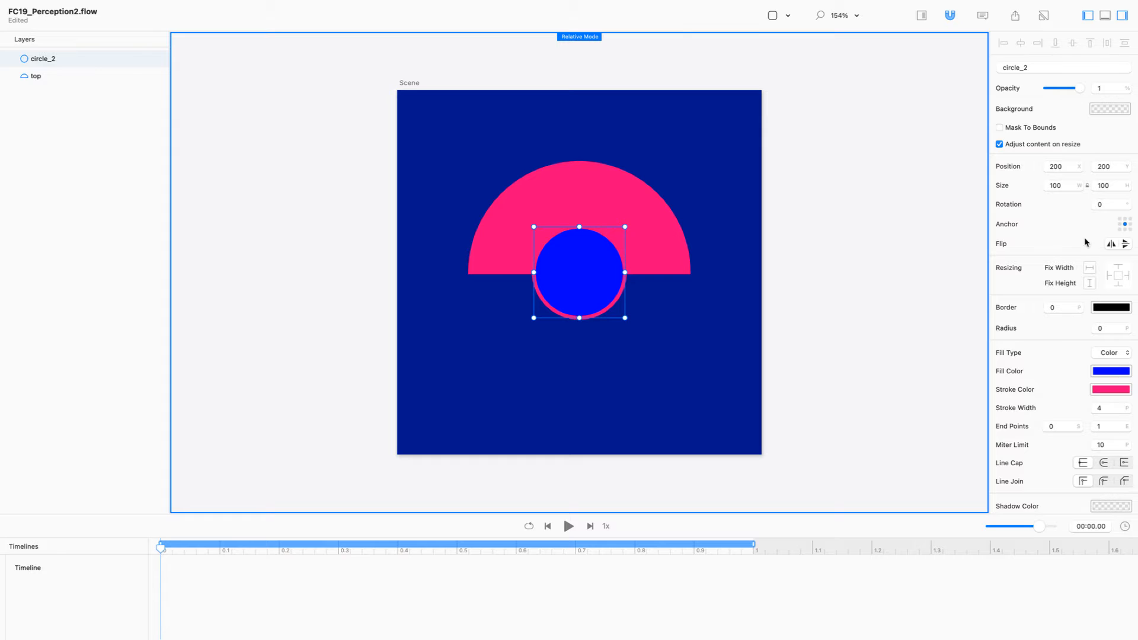
left_click(1070, 185)
type("240")
key("Return")
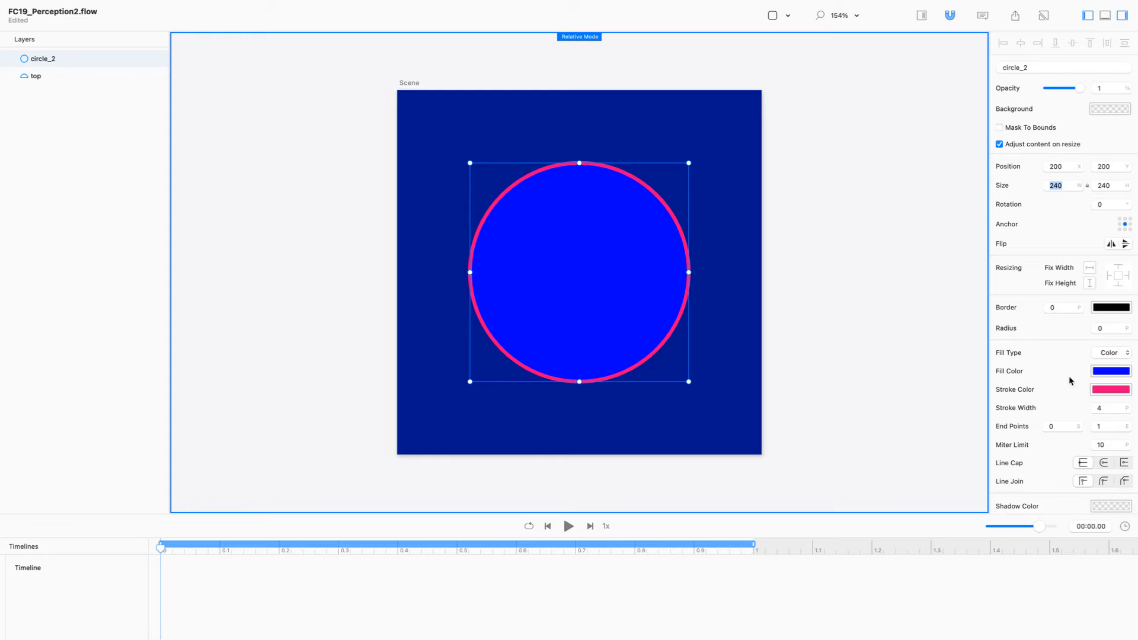
left_click_drag(1125, 391, 1096, 372)
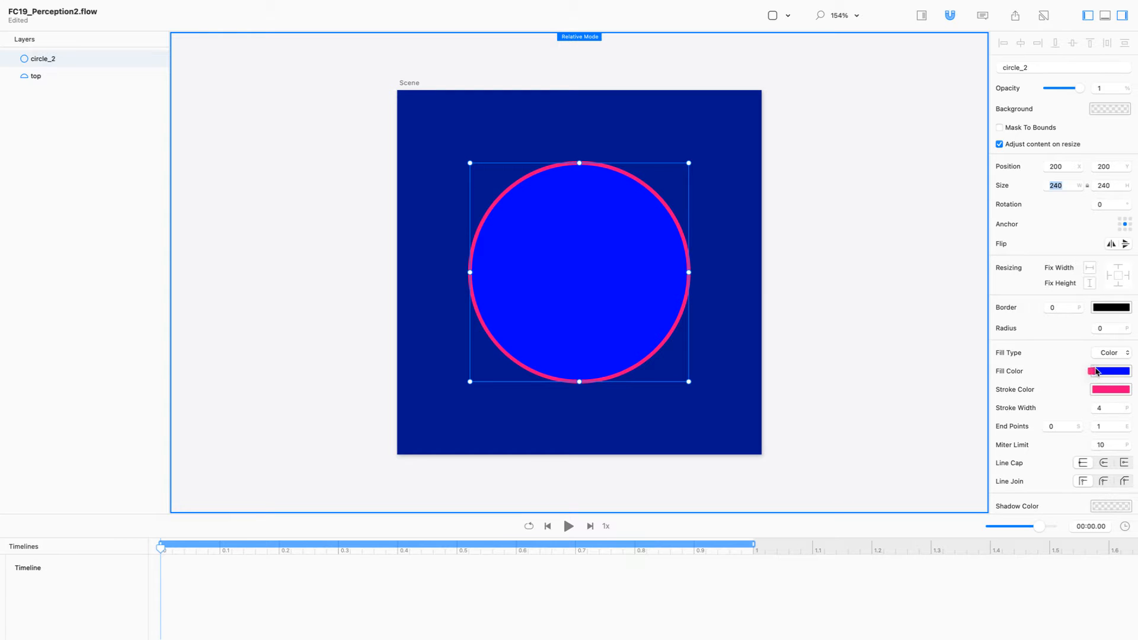
Step: Turn the second circle into a flat-topped semicircle by deleting its top anchor point and the two upper curve handles
double_click(531, 265)
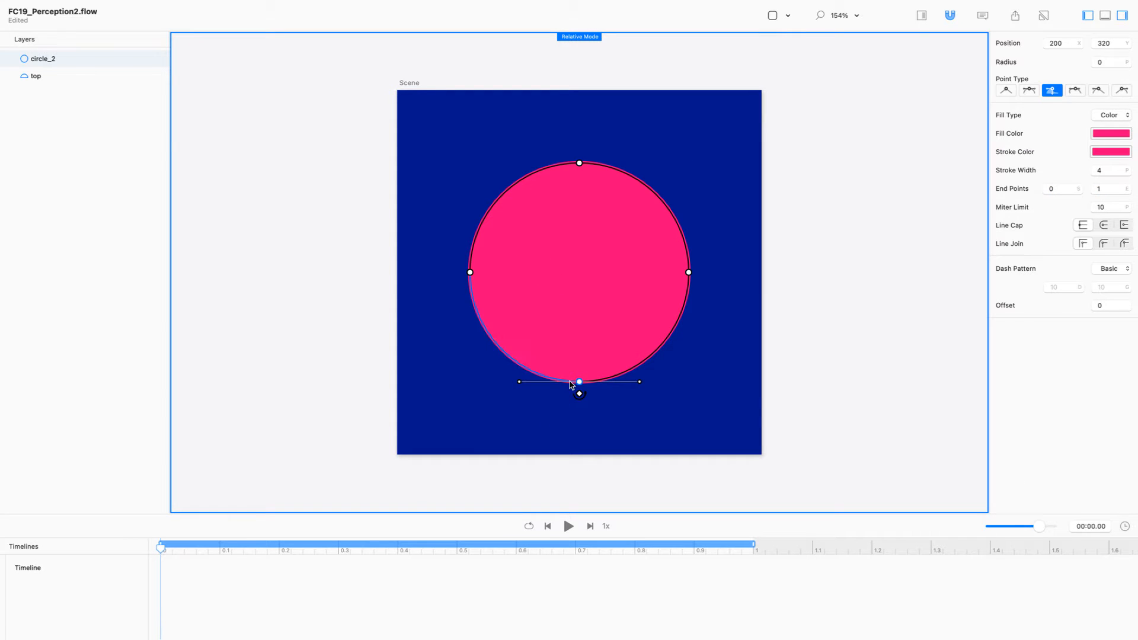
left_click(579, 164)
key("BackSpace")
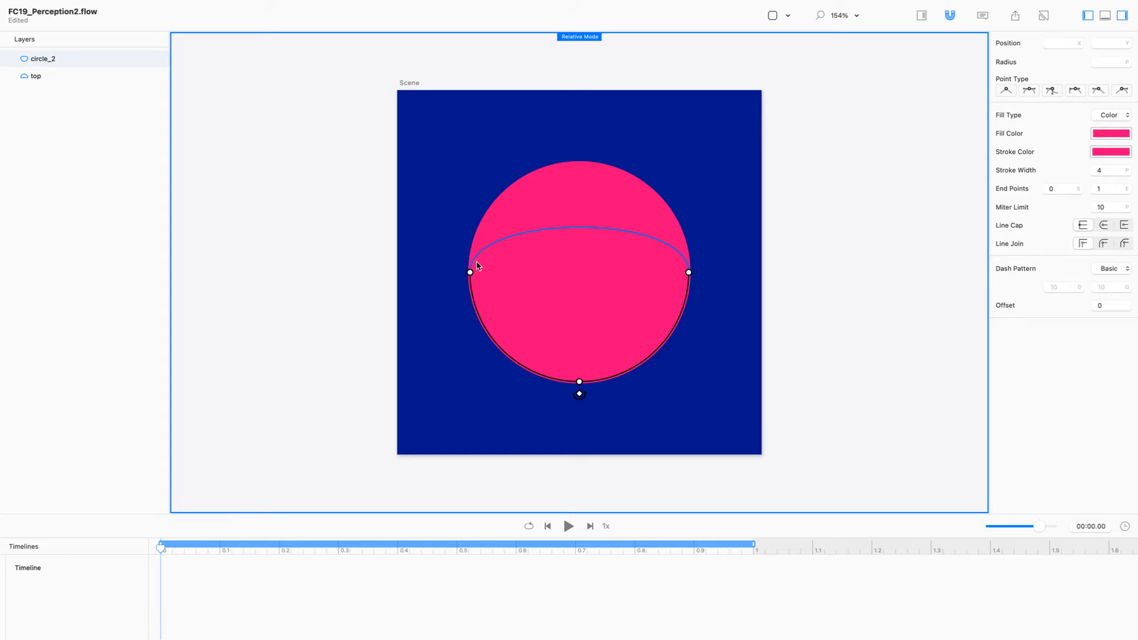
left_click(470, 273)
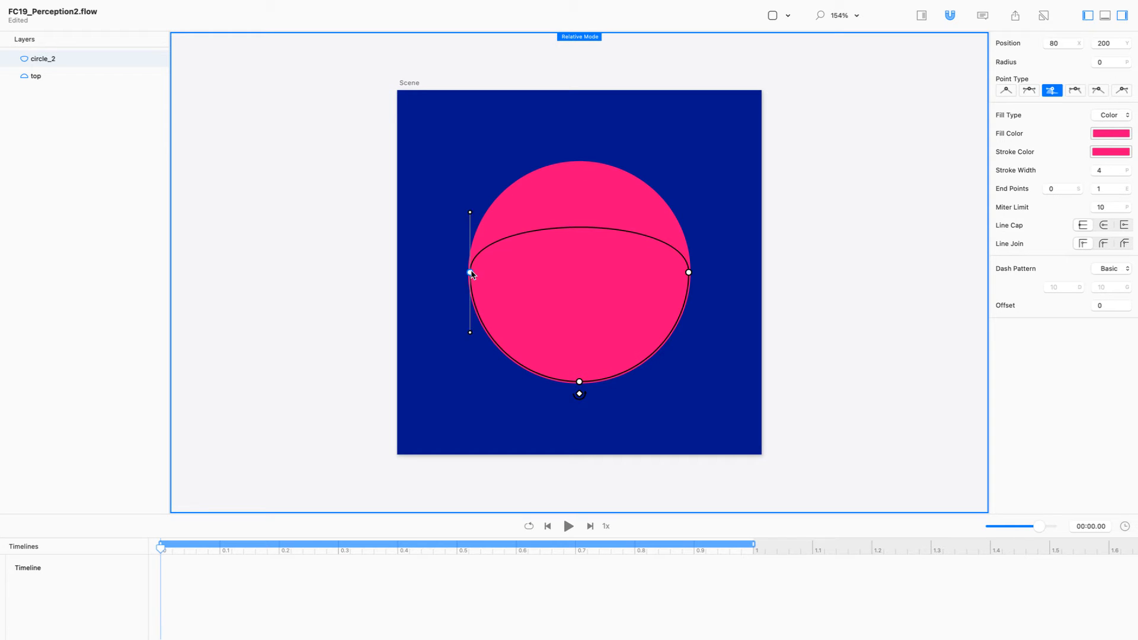
left_click(471, 212)
key("super+z")
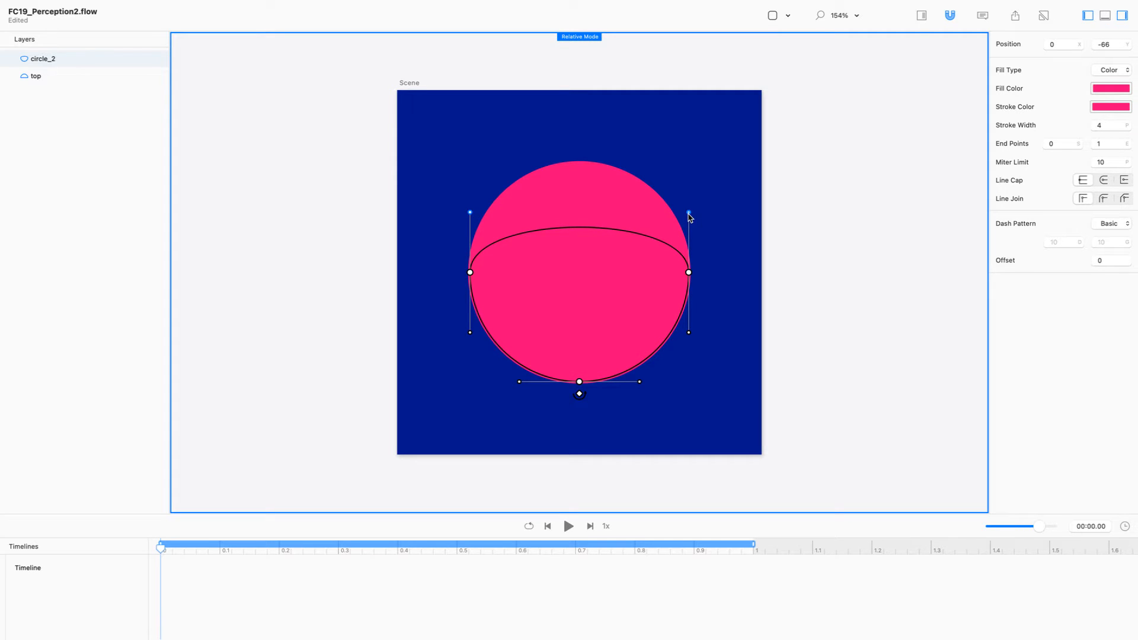
key("Delete")
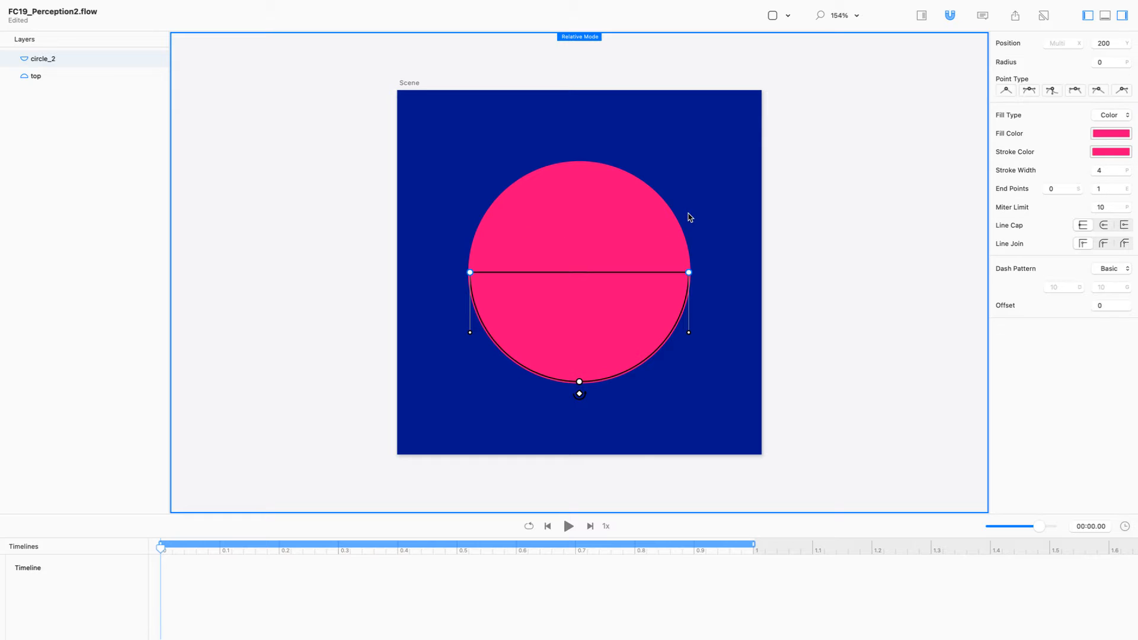
left_click(845, 303)
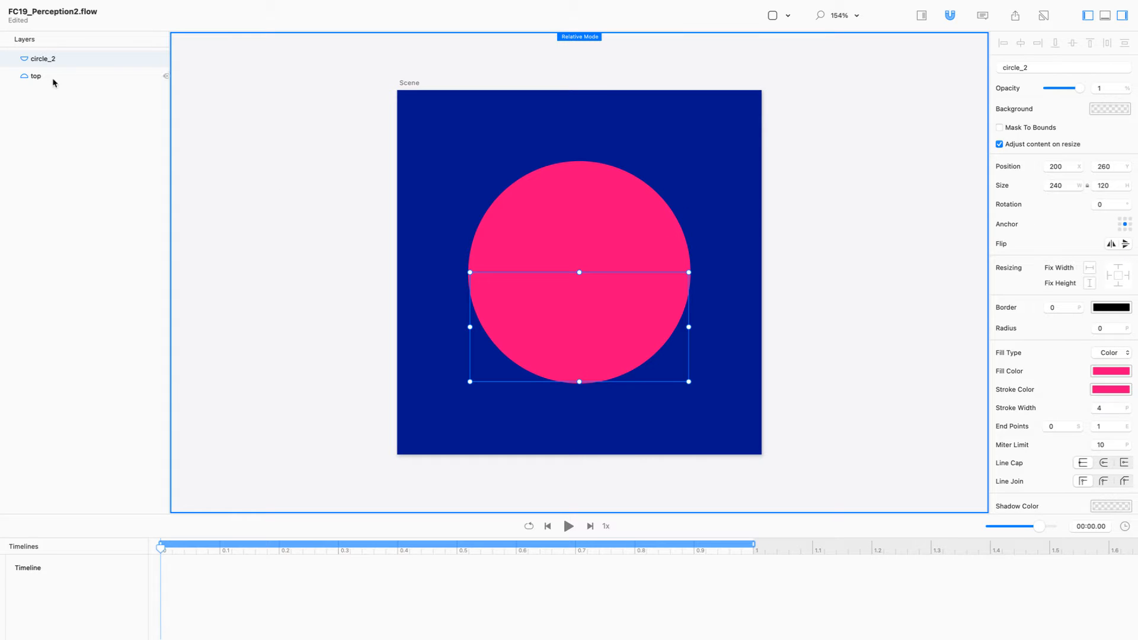
Step: Rename the circle_2 layer "bottom" and move the playhead to 1 second
double_click(42, 59)
type("bottom")
key("Return")
left_click_drag(733, 542, 757, 553)
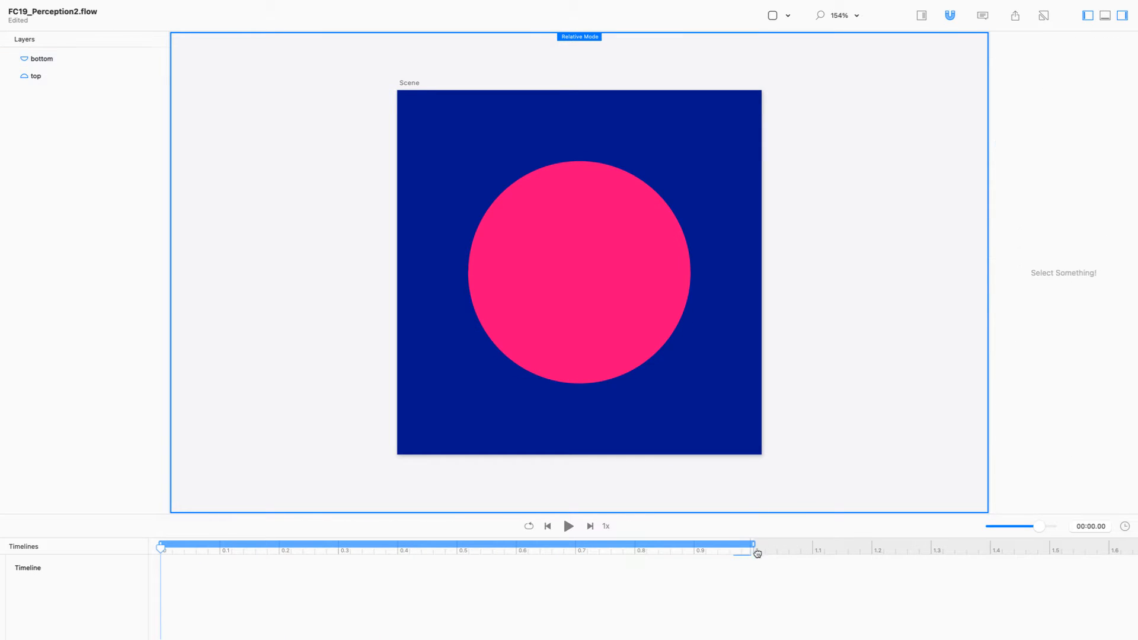
left_click(752, 549)
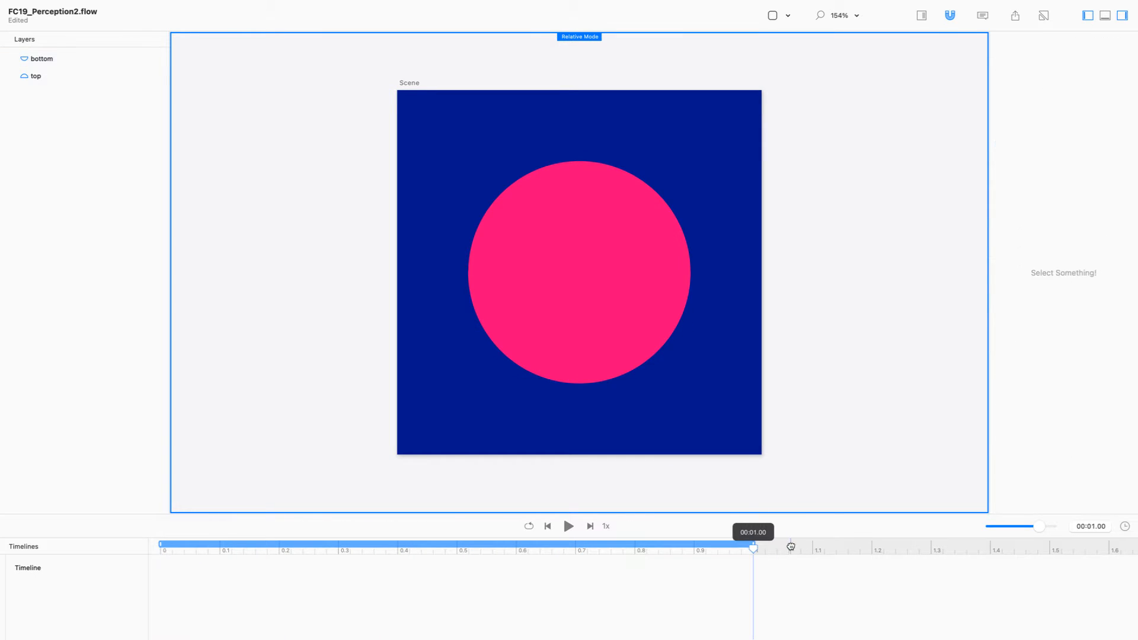
Step: Try rotating the top semicircle to -45° about its centre anchor
left_click(617, 262)
left_click(595, 323, "shift")
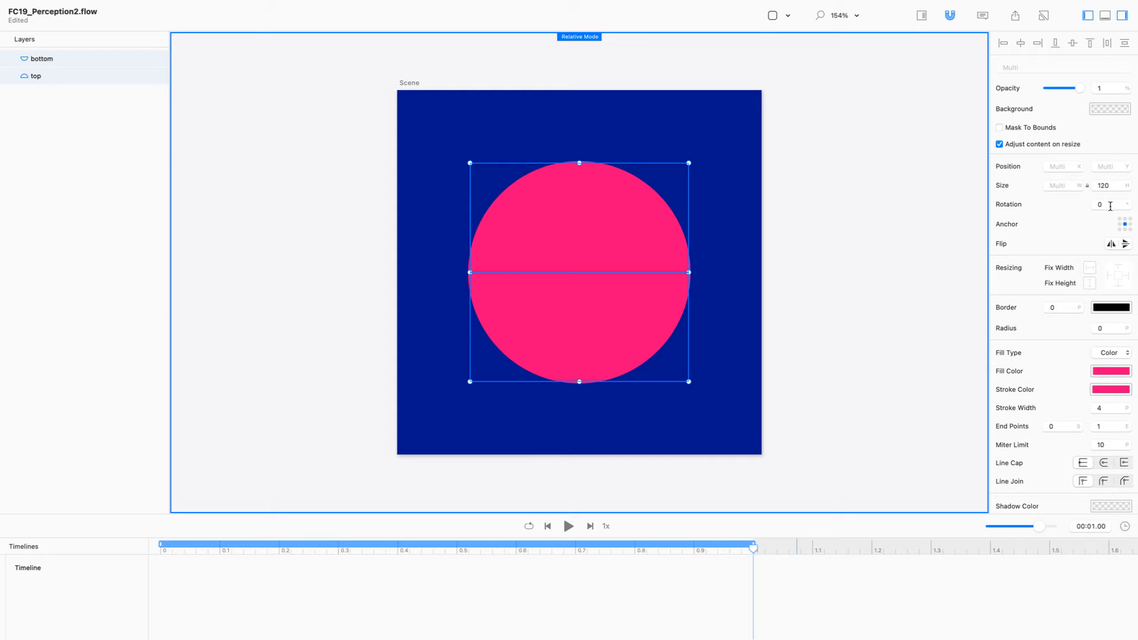
left_click(580, 211)
key("Escape")
left_click(585, 214)
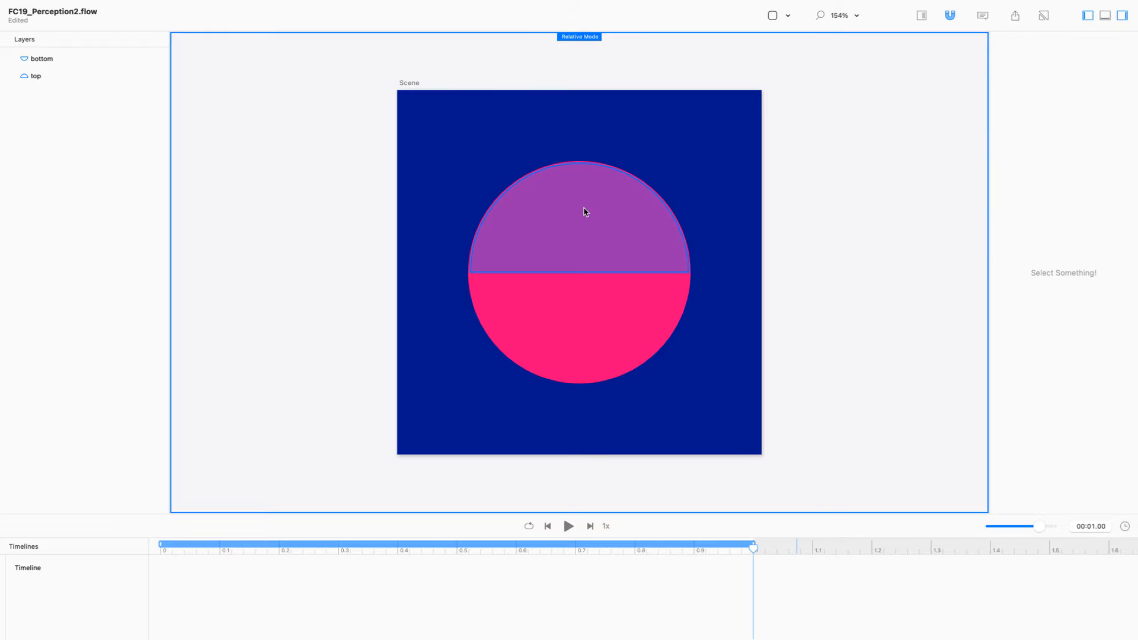
type("-20")
key("shift+Down")
key("shift+Down")
key("Down")
key("Down")
key("Down")
key("Down")
key("Down")
Step: Try rotating the bottom semicircle to 45° about its centre anchor
left_click(633, 309)
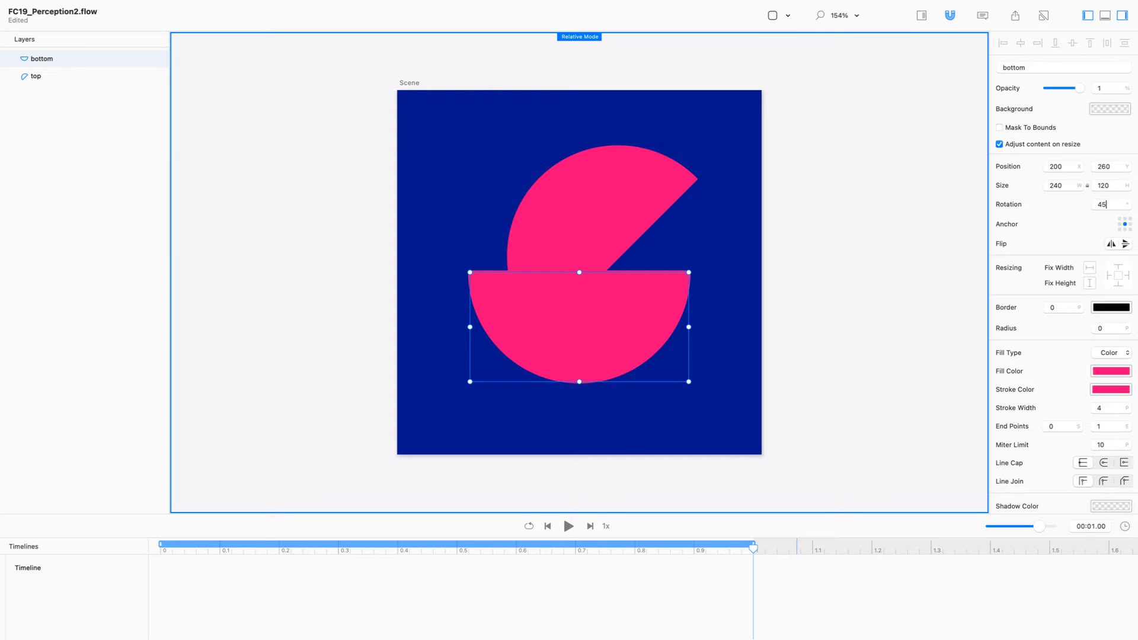
key("Return")
left_click(869, 286)
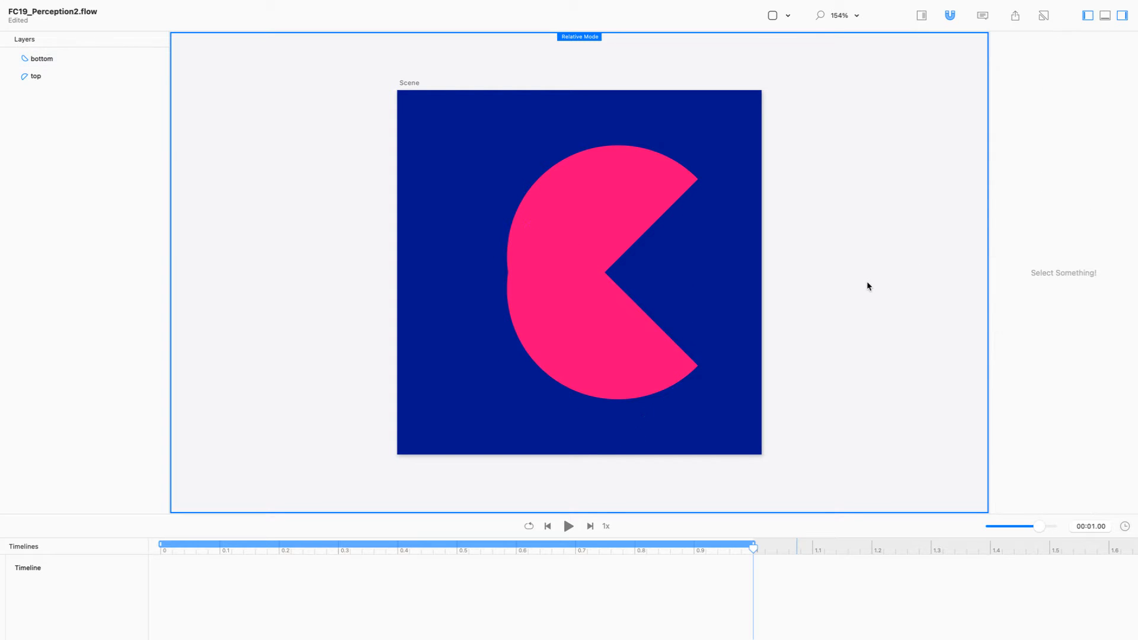
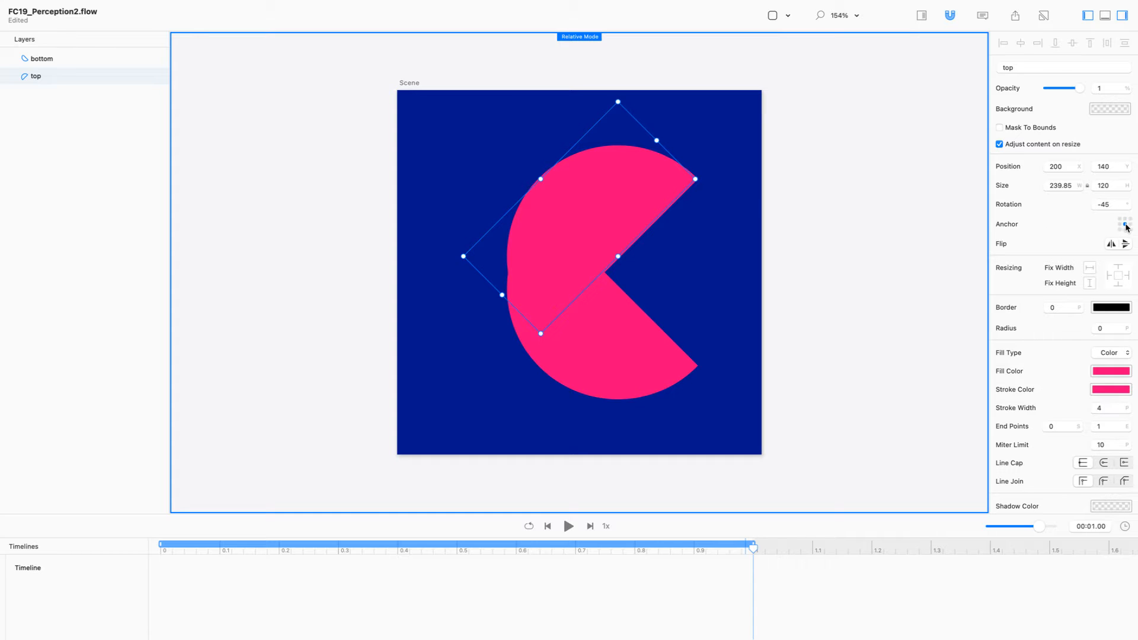
Step: Reset the rotation of both semicircles to 0° together
left_click(598, 325, "shift")
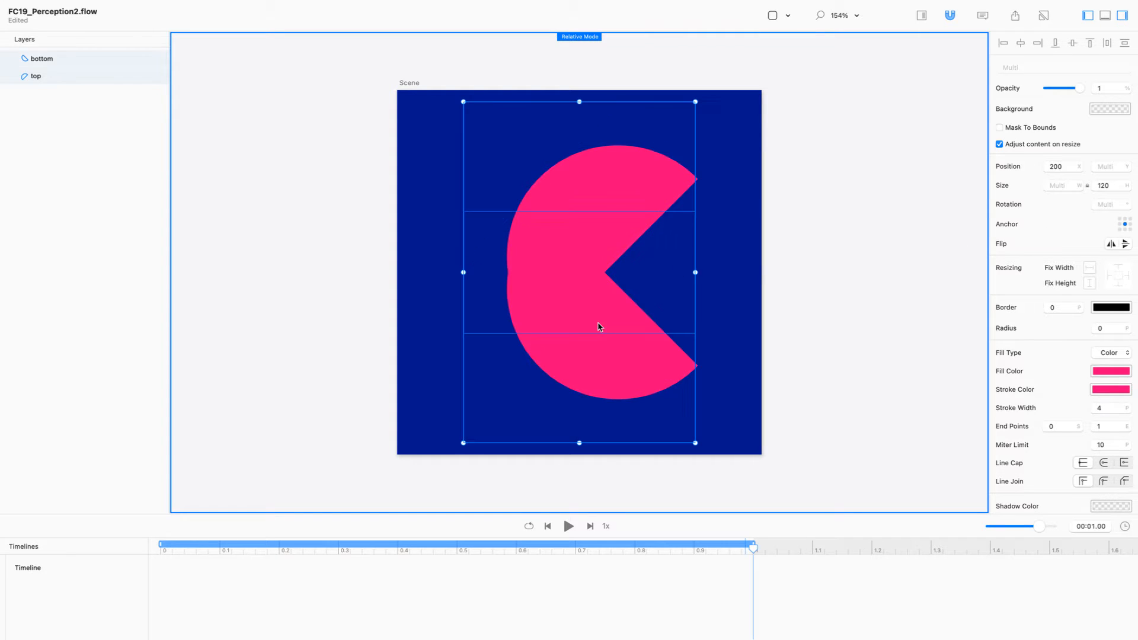
left_click(1116, 202)
type("0")
key("Return")
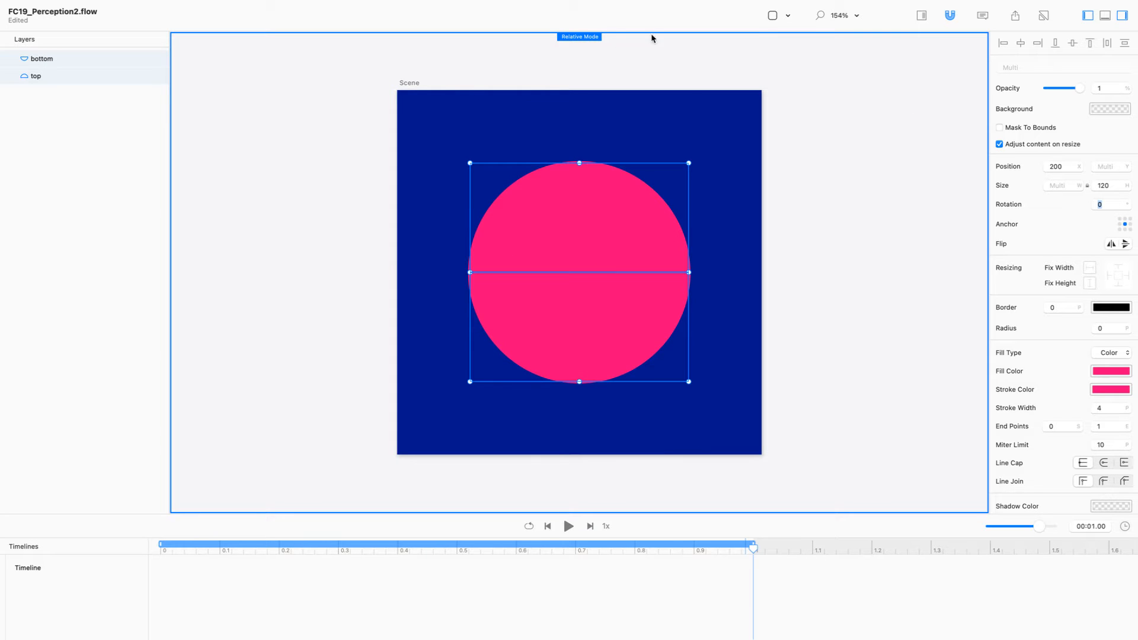
left_click(891, 227)
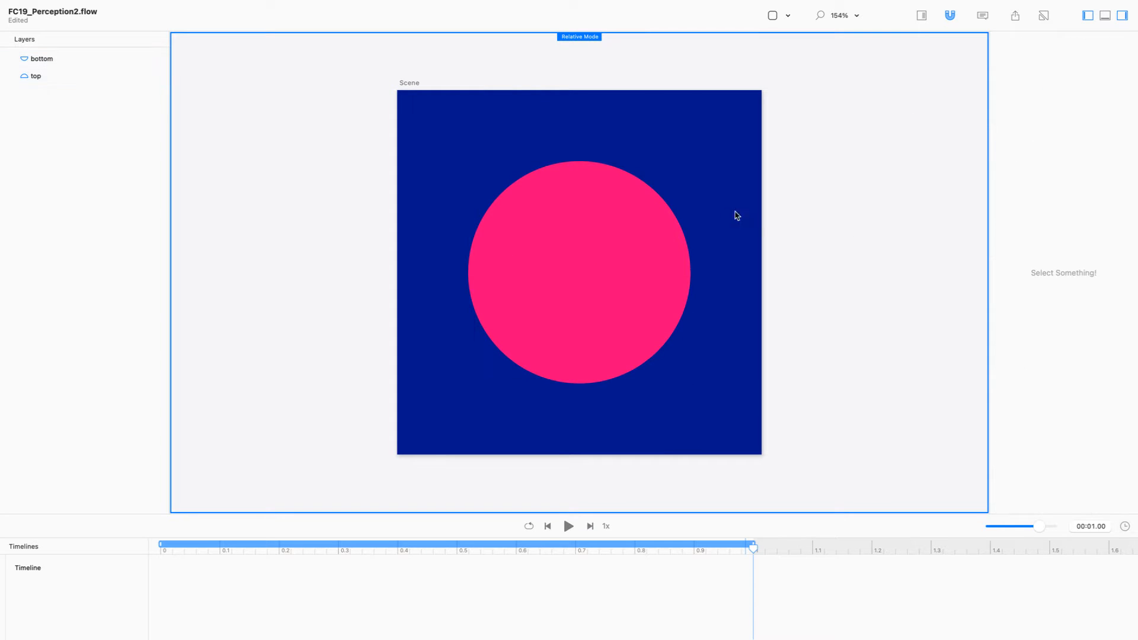
Step: Anchor both semicircles at the midpoint of their shared flat edge and place the bottom layer beneath the top layer
left_click(622, 222)
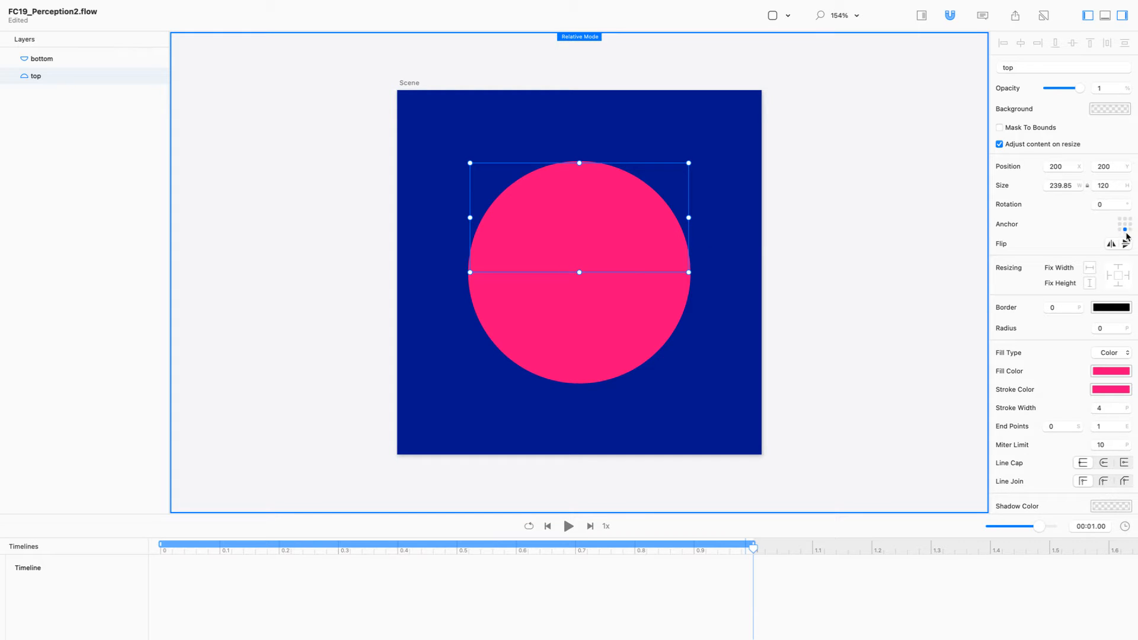
left_click(607, 314)
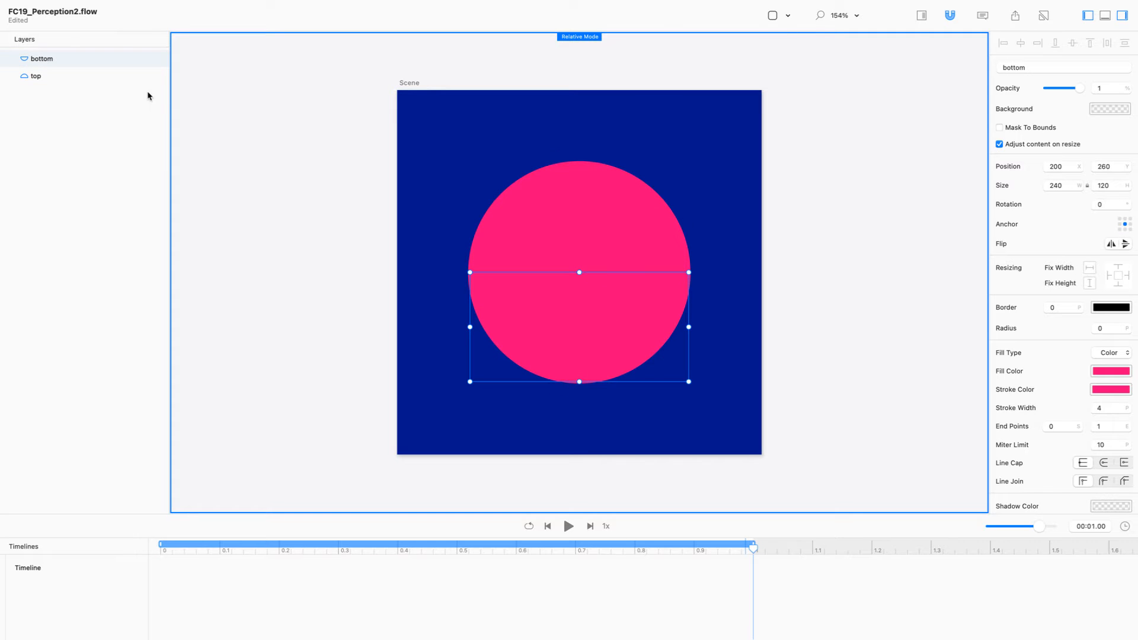
left_click_drag(63, 64, 64, 91)
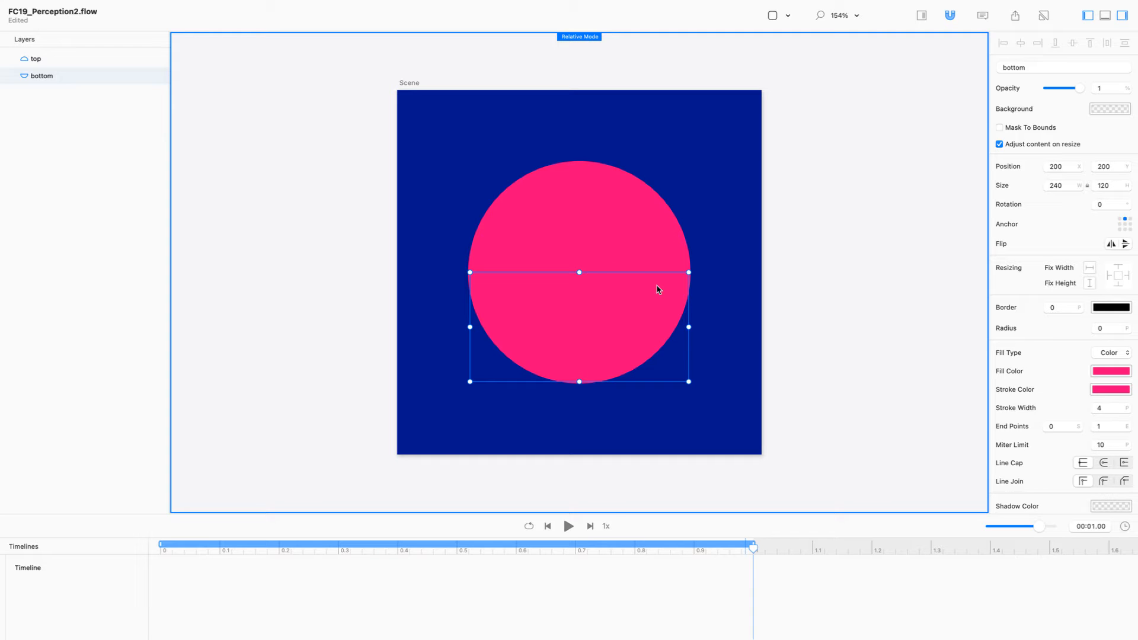
Step: Rotate the top semicircle to -45° about its bottom-centre anchor
left_click(583, 230, "shift")
left_click(584, 230)
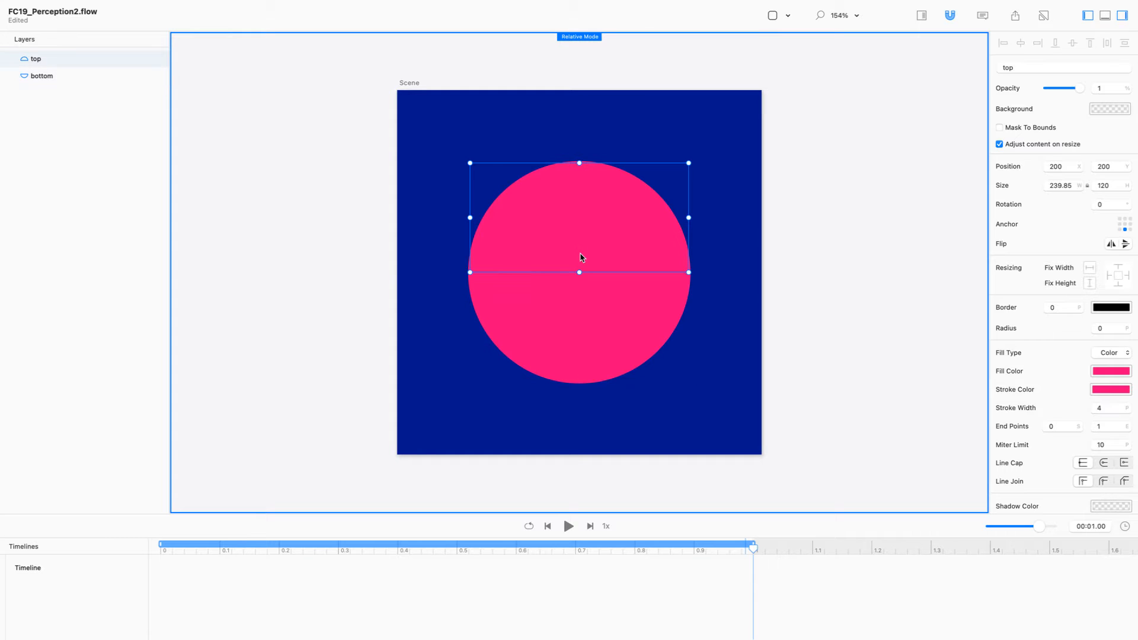
left_click(1115, 204)
key("shift+Down")
key("shift+Down")
key("shift+Down")
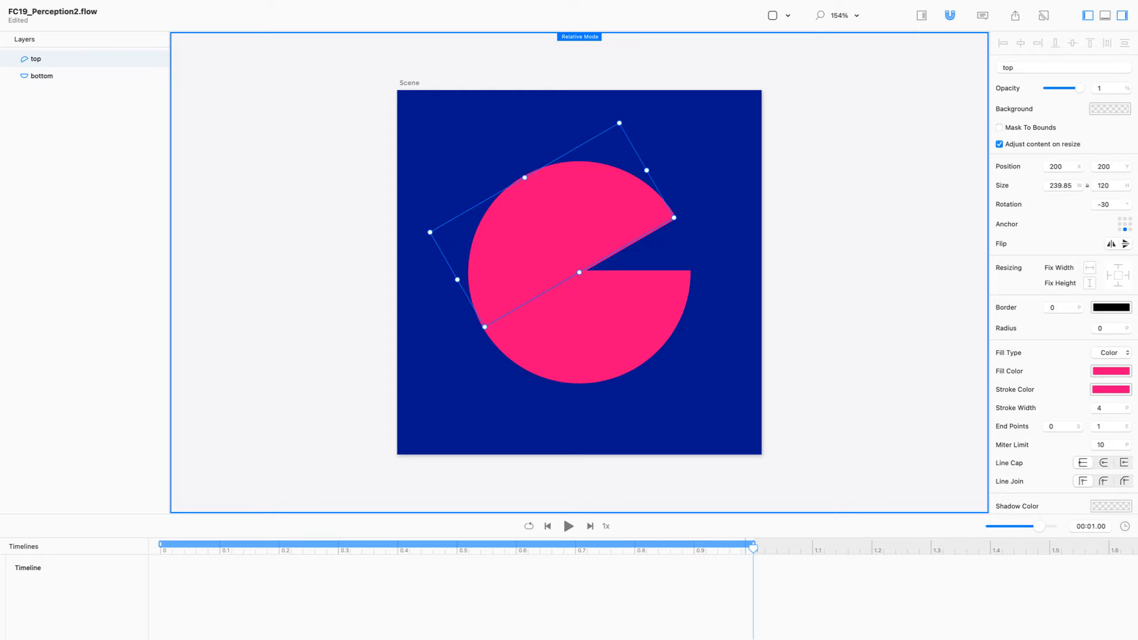
key("shift+Down")
key("Down")
key("Down")
key("Down")
key("Down")
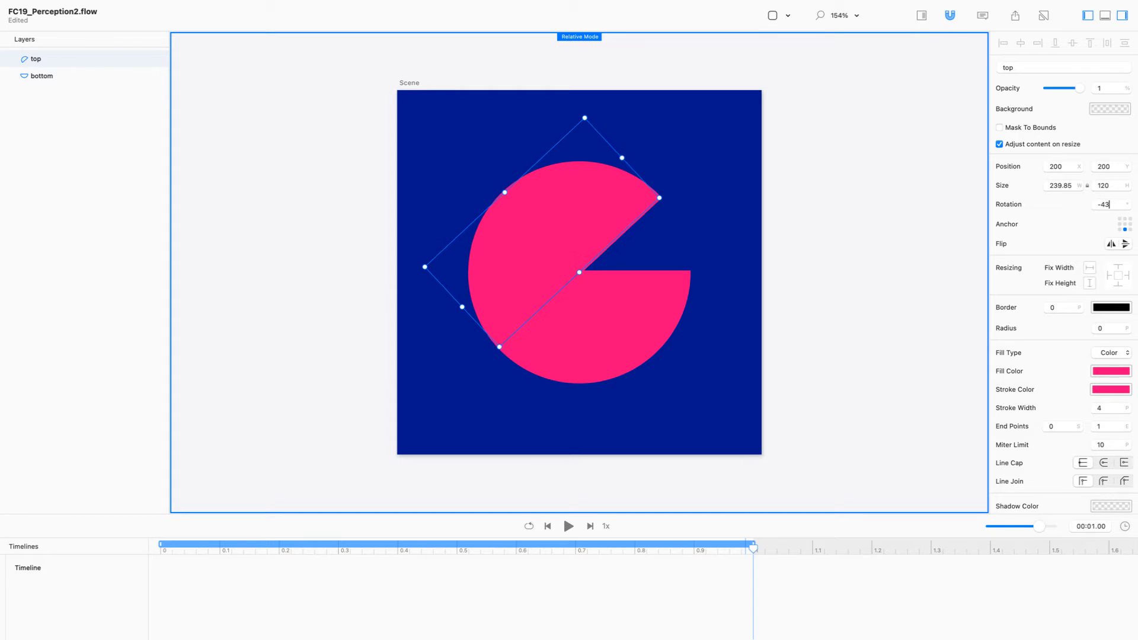
key("Down")
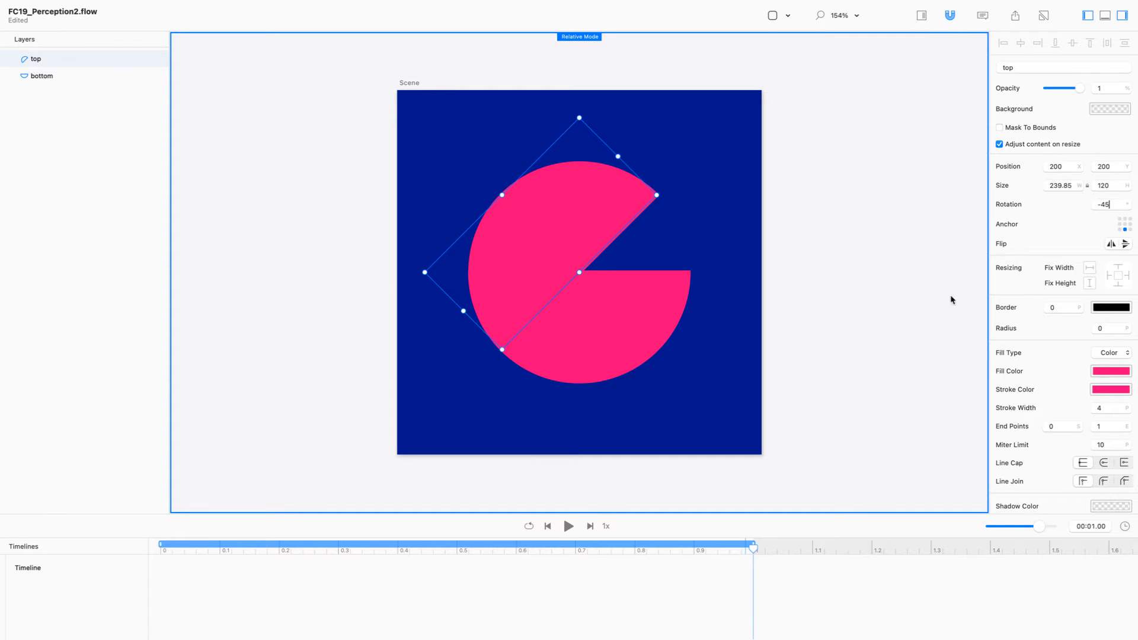
Step: Rotate the bottom semicircle to 45° about its top-centre anchor to complete the open mouth
left_click(605, 313)
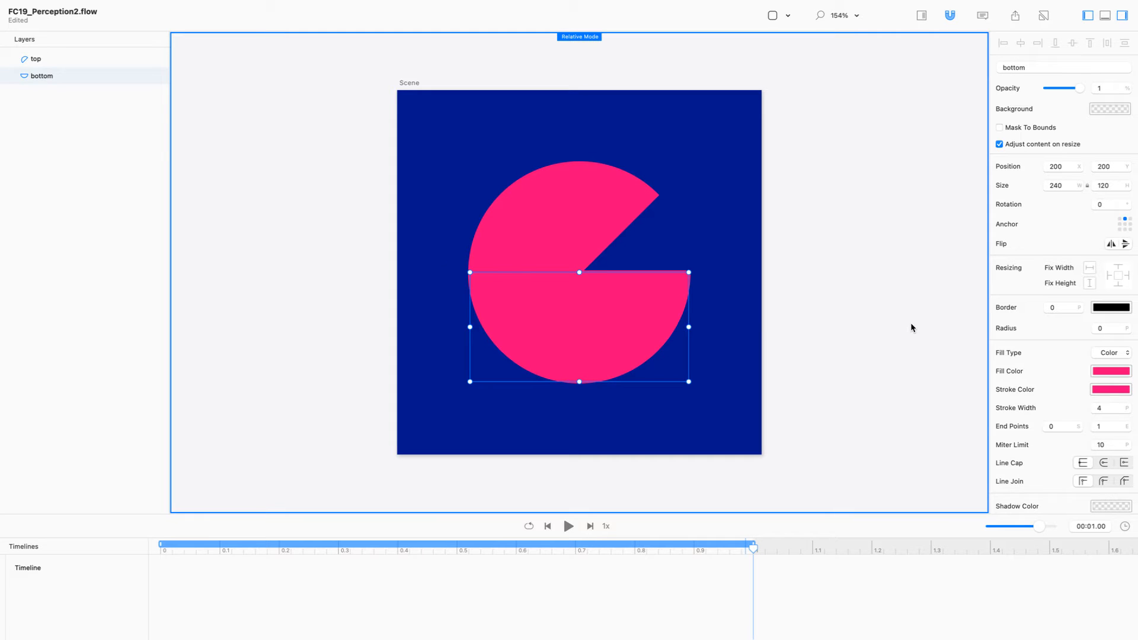
left_click(1108, 205)
type("45")
key("Return")
left_click(927, 259)
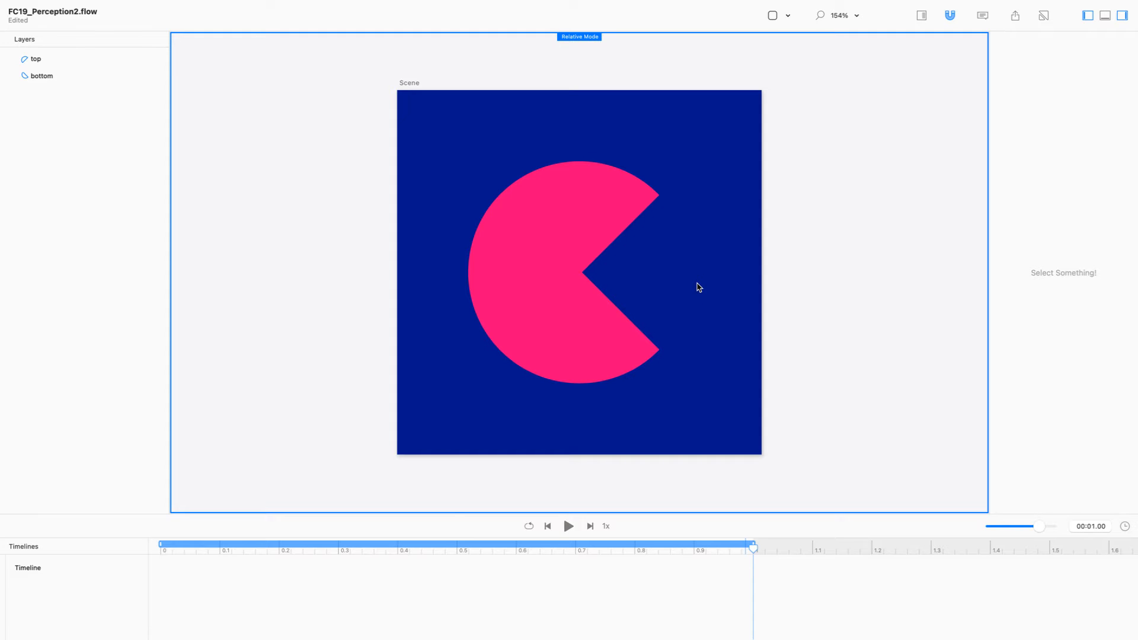
Step: Turn off Relative Mode and set both semicircles' rotation to 0° at time 0, animating the mouth from closed to open
key("r")
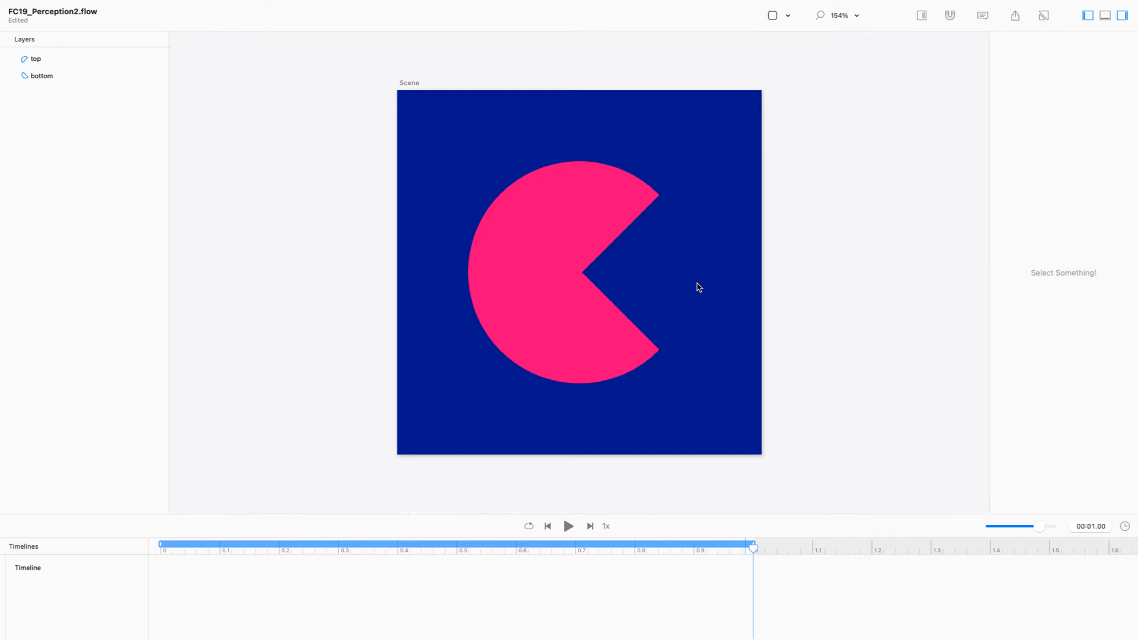
left_click_drag(753, 547, 124, 552)
left_click(609, 212)
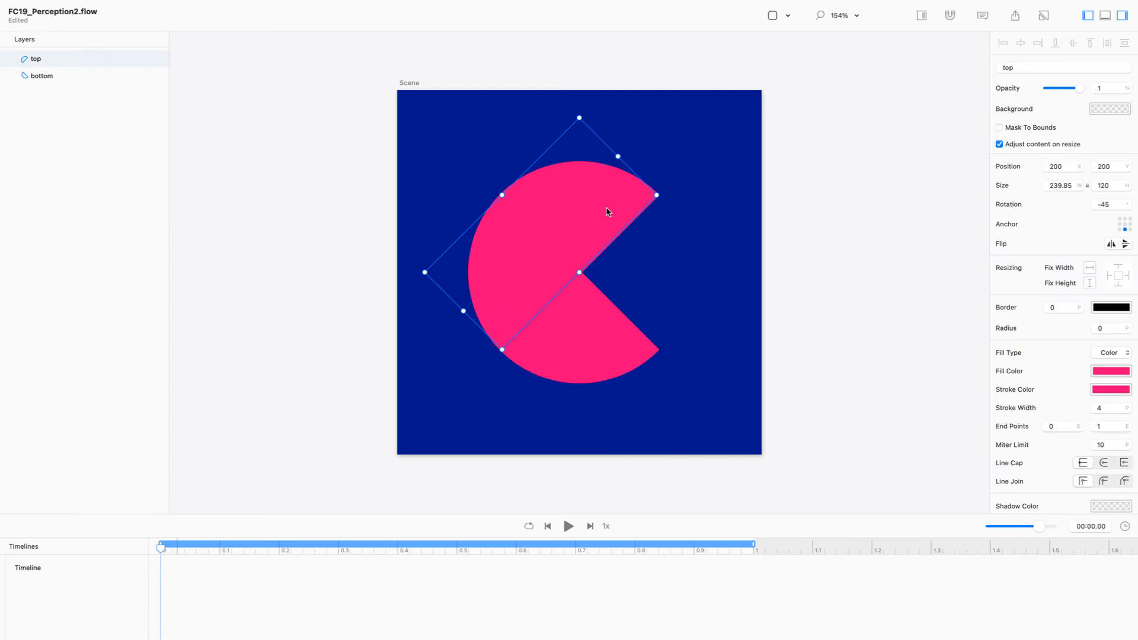
left_click(614, 319, "shift")
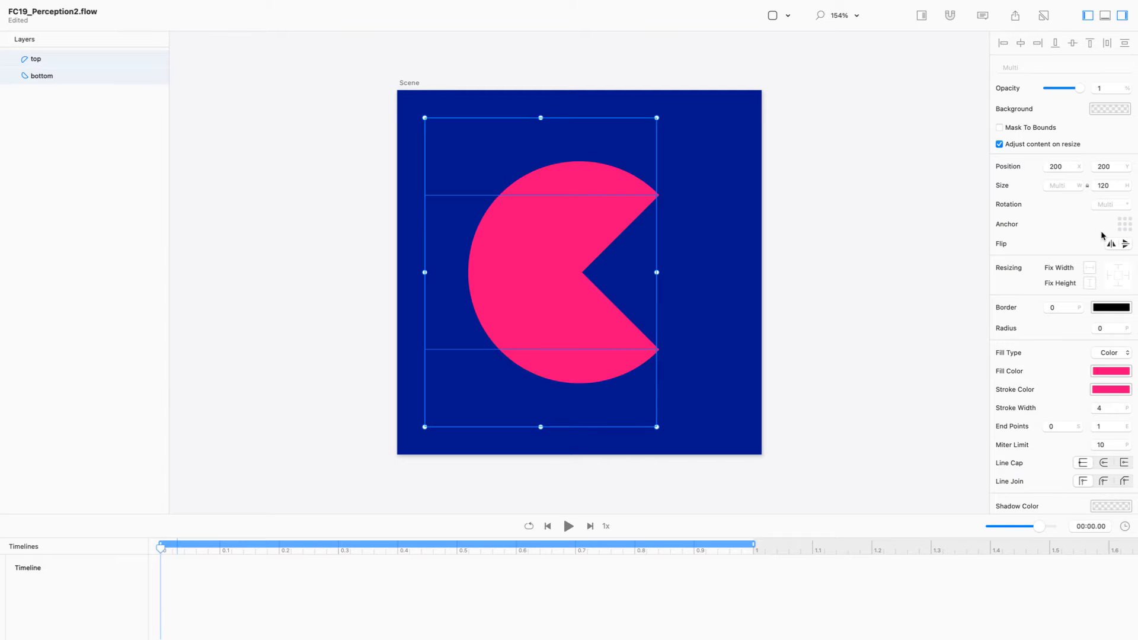
type("0")
key("Return")
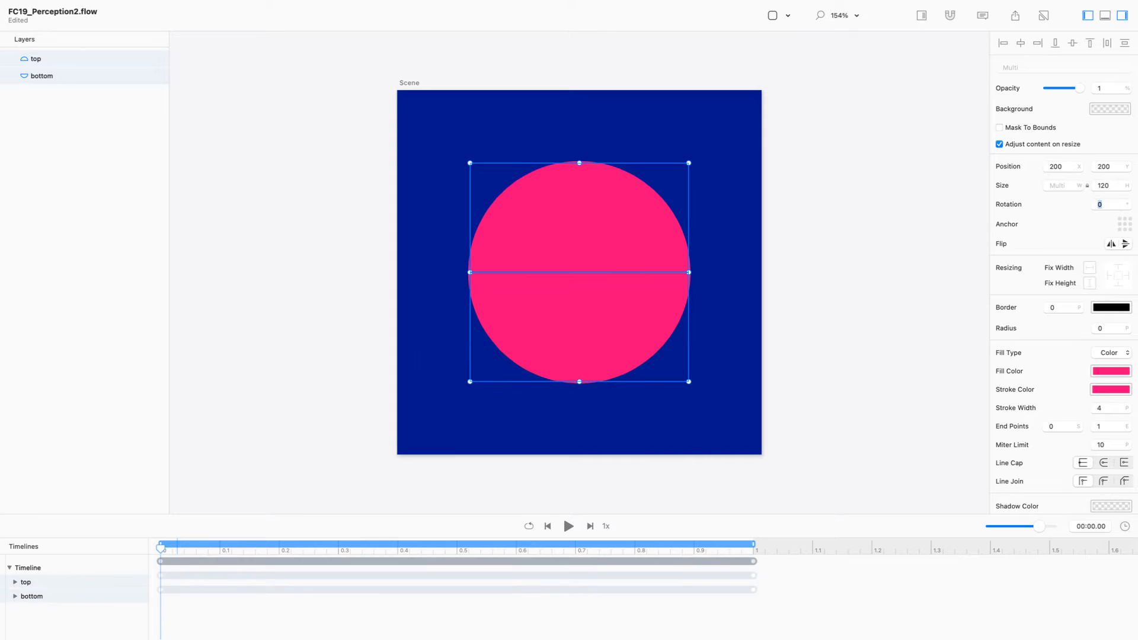
Step: Preview the mouth-opening animation and expand the top and bottom layers' Rotation tracks in a taller timeline area
left_click(567, 526)
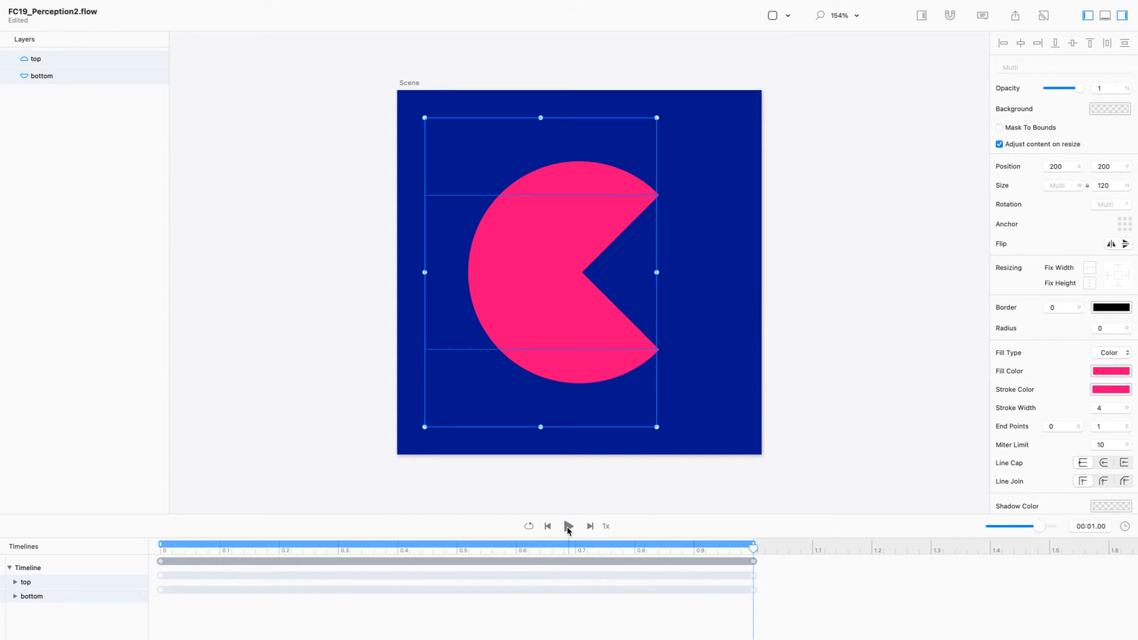
left_click(15, 597)
left_click(15, 582)
left_click_drag(182, 514, 182, 467)
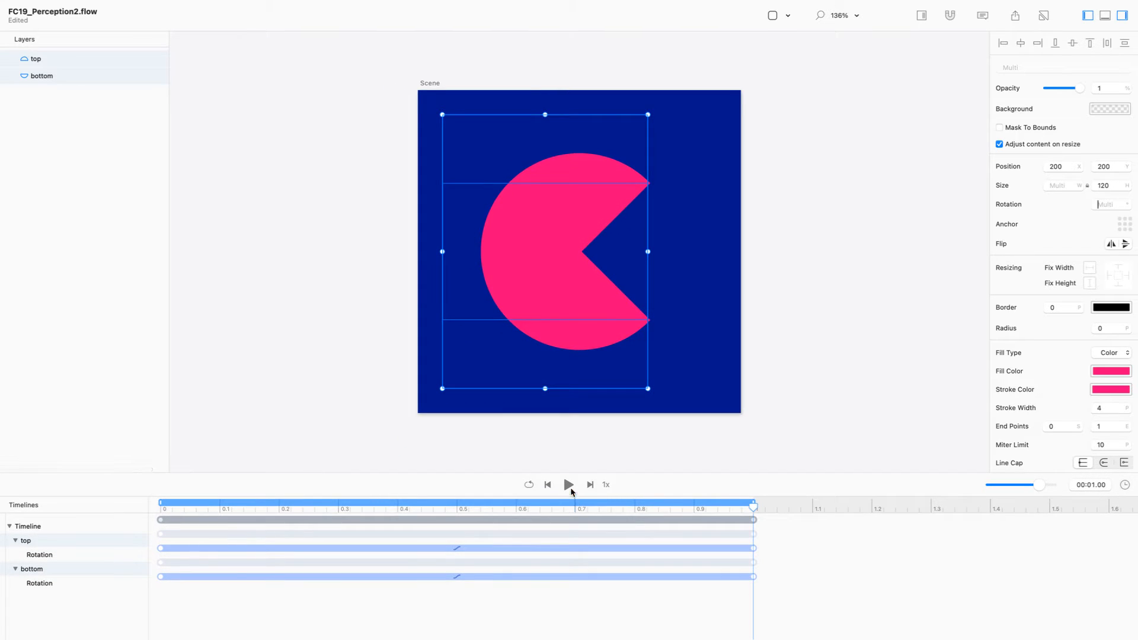
left_click(569, 485)
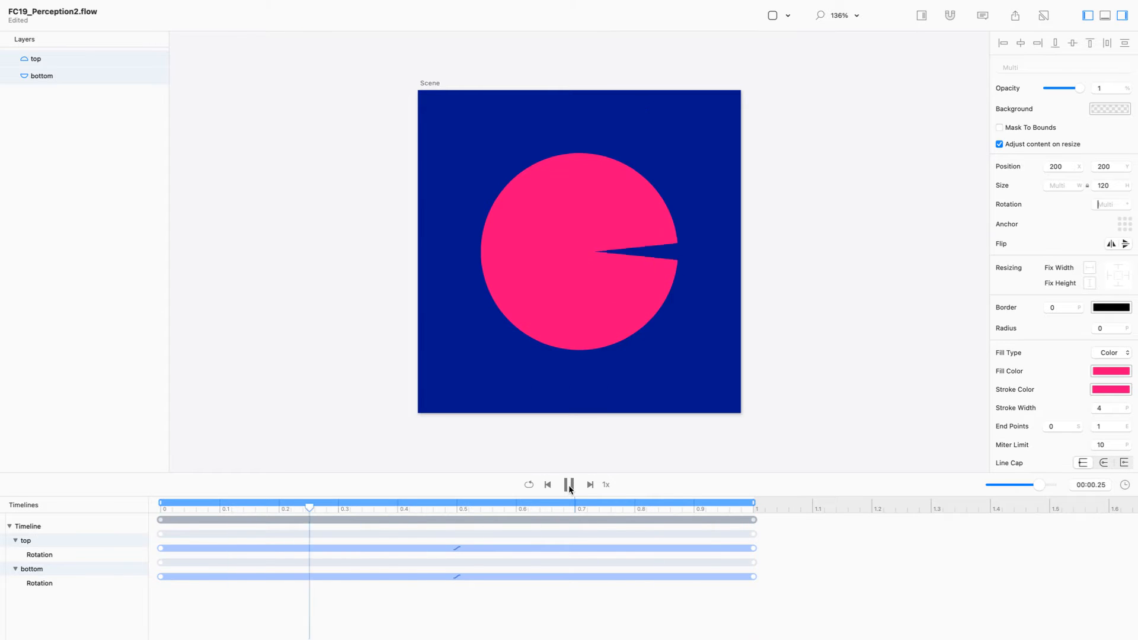
left_click(568, 485)
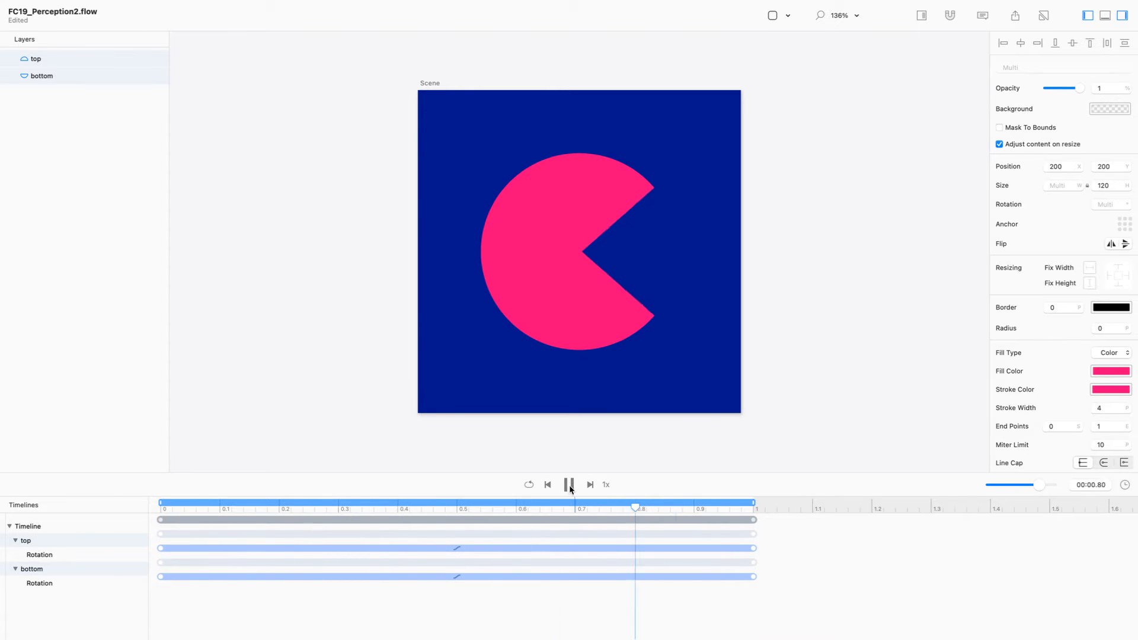
Step: Move the ending Rotation keyframes of both semicircles to 0.5 seconds
mouse_move(754, 522)
left_mouse_down()
mouse_move(609, 514)
mouse_move(773, 524)
mouse_move(755, 525)
left_mouse_up()
left_click(759, 530)
left_click(753, 520)
left_click(778, 533)
left_click(754, 521)
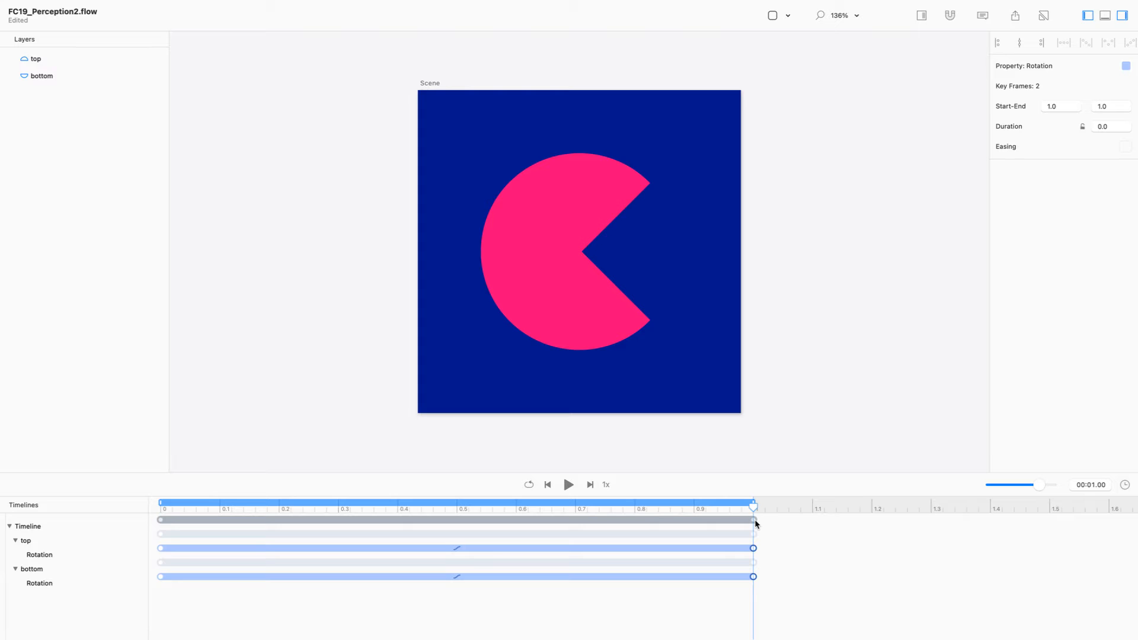
left_click(760, 525)
left_click(753, 520)
left_click_drag(753, 519, 456, 524)
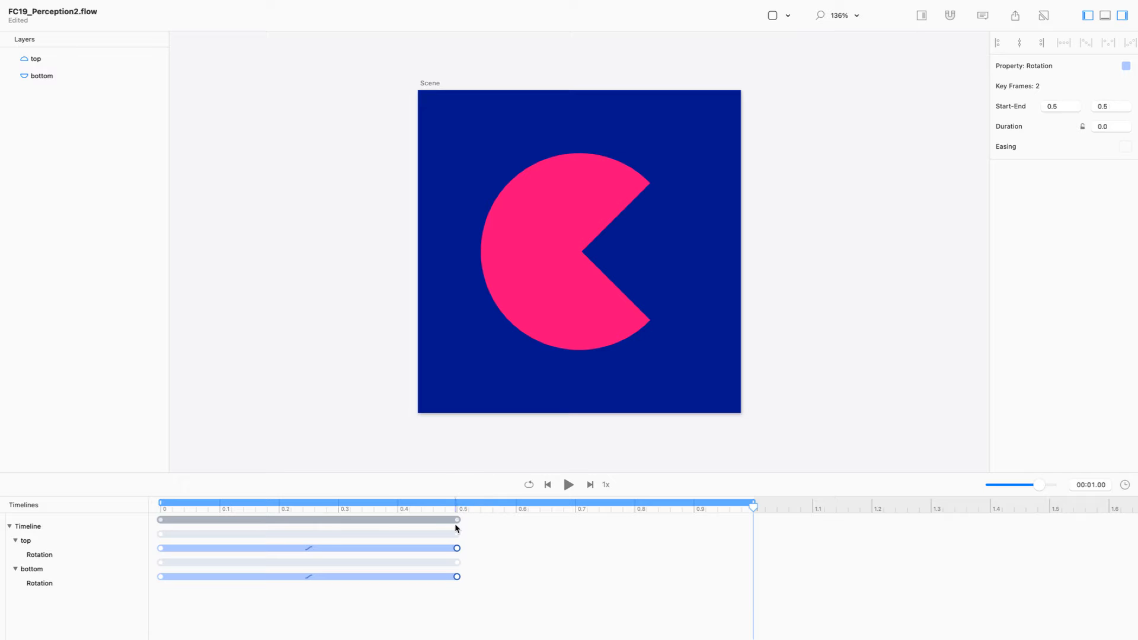
Step: Copy the starting 0° Rotation keyframes of both semicircles to 1.0 seconds so the mouth closes again
left_click(568, 485)
left_click_drag(180, 592, 155, 532)
left_click_drag(183, 604, 154, 541)
left_click(192, 631)
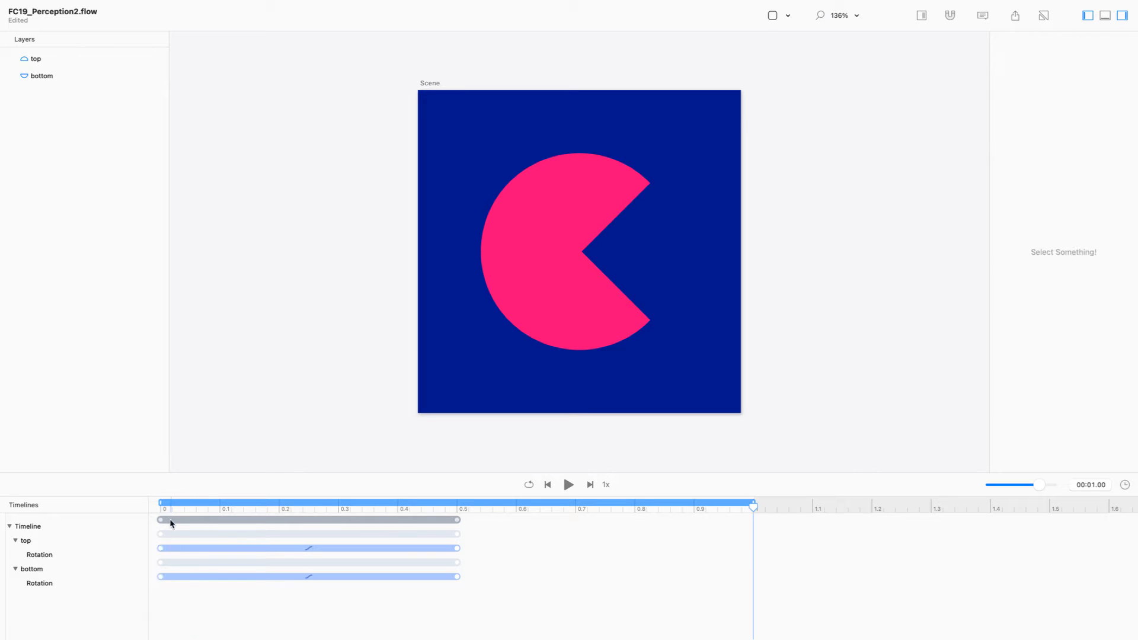
left_click_drag(161, 524, 751, 548)
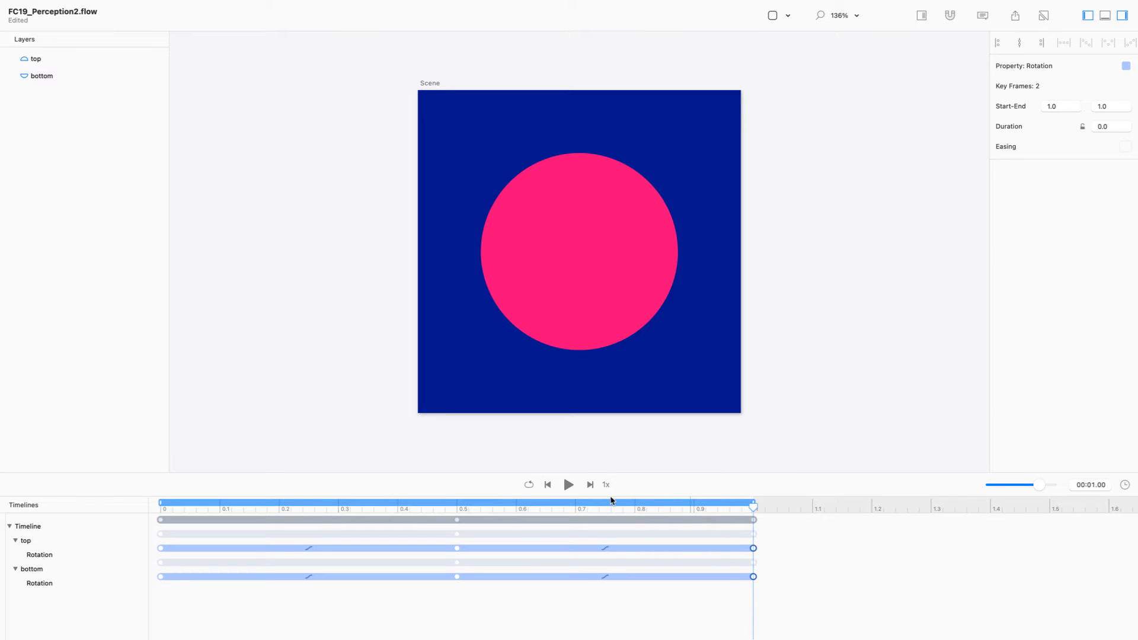
Step: Preview the mouth opening and closing, stretching the timeline scale and making the timeline area slightly shorter
left_click(568, 485)
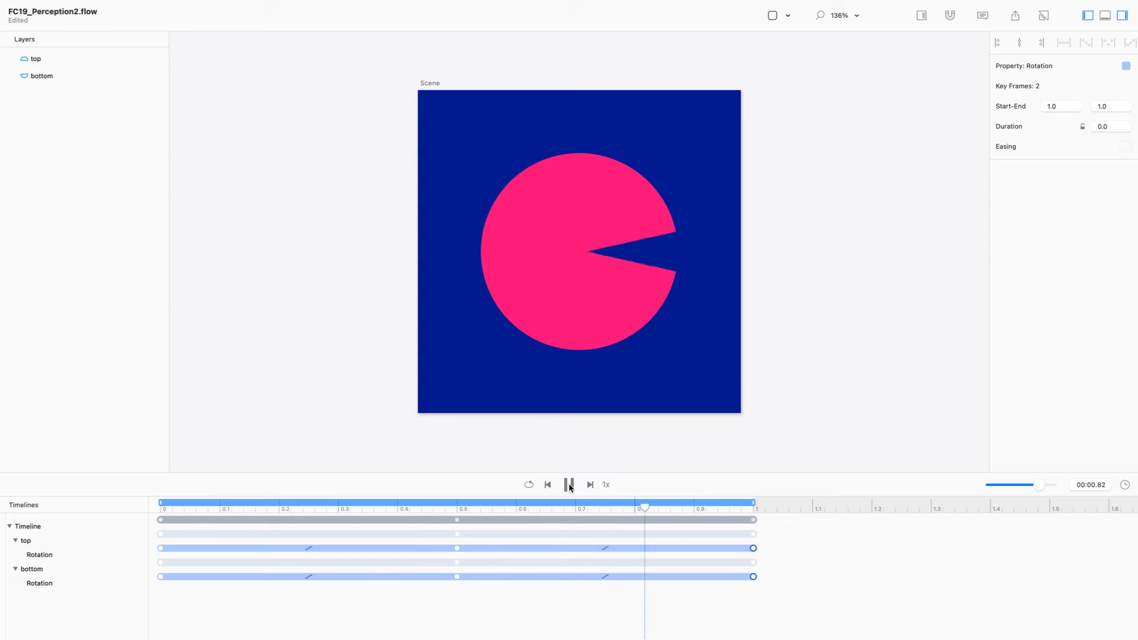
left_click(568, 484)
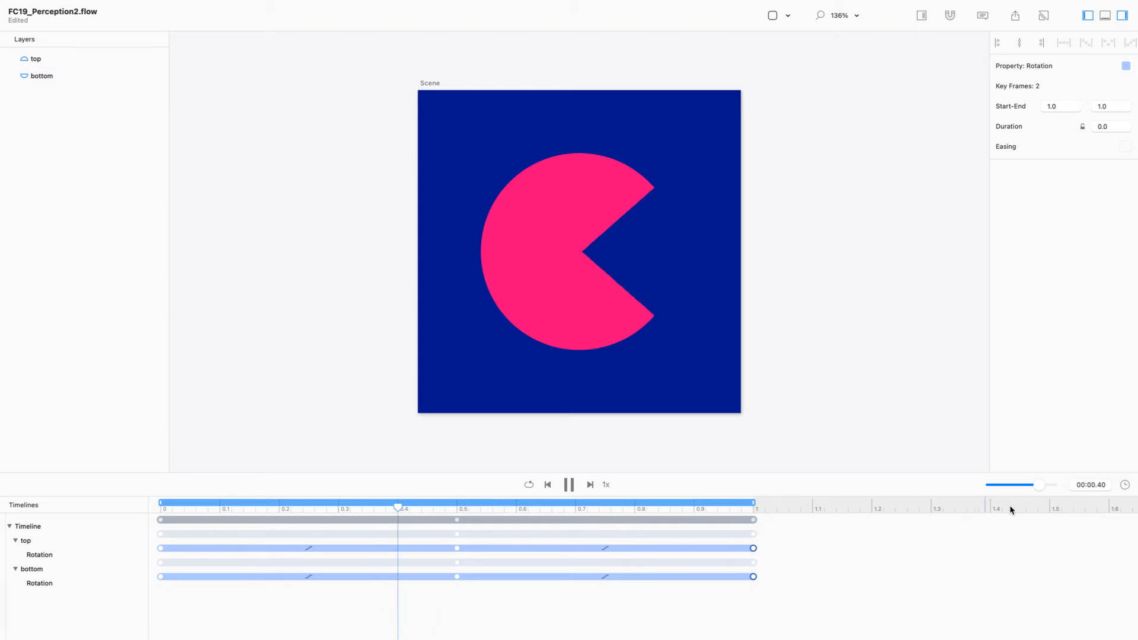
left_click_drag(1037, 487, 1045, 490)
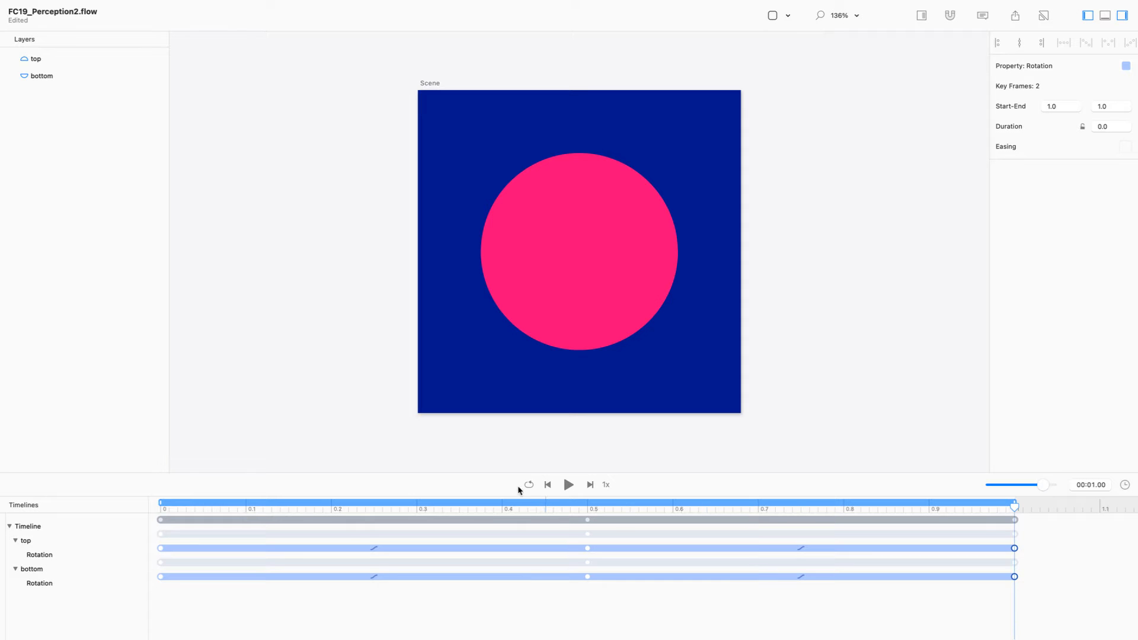
left_click(568, 485)
left_click_drag(635, 474, 629, 519)
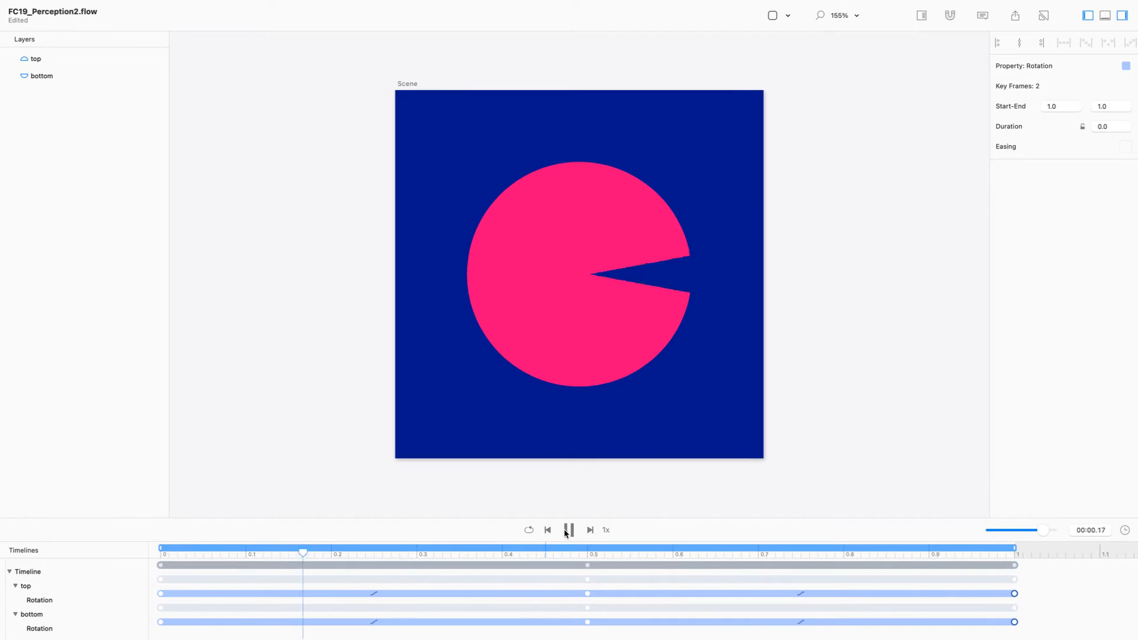
left_click_drag(630, 518, 632, 489)
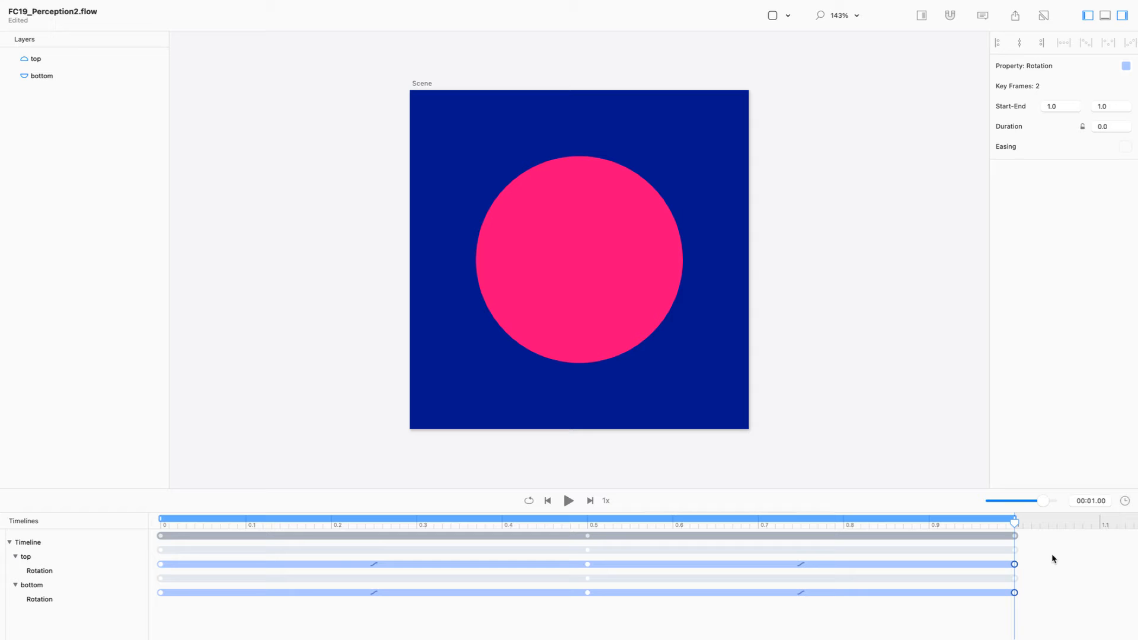
Step: Scale all six Rotation keyframes of both semicircles to end at 0.5 seconds and preview the faster animation
left_click_drag(1042, 613, 64, 541)
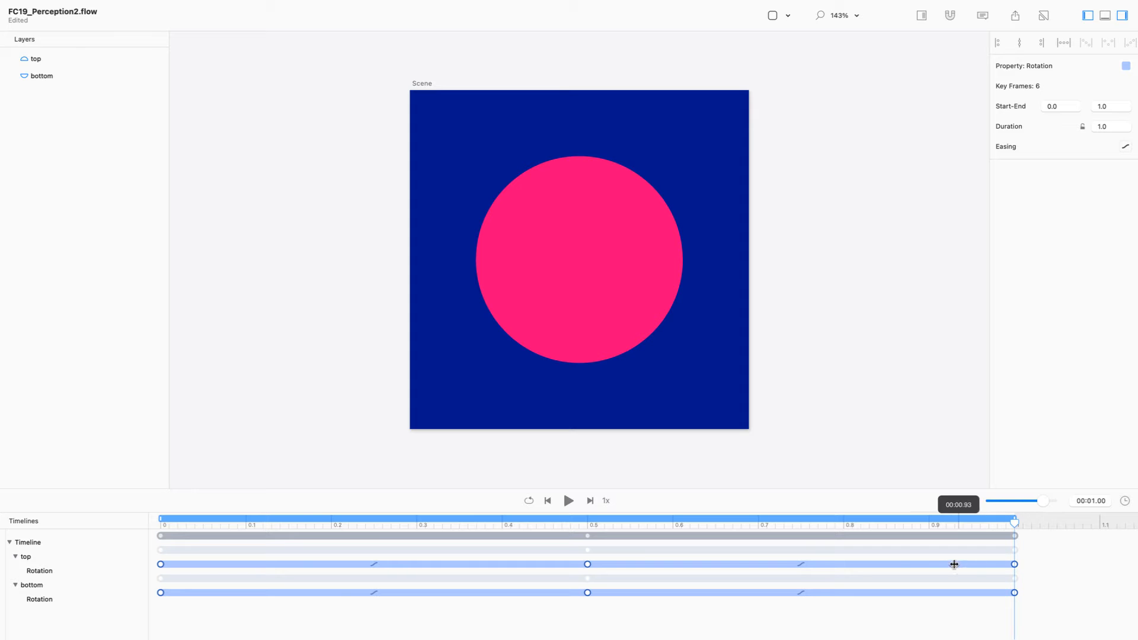
left_click_drag(782, 563, 587, 556)
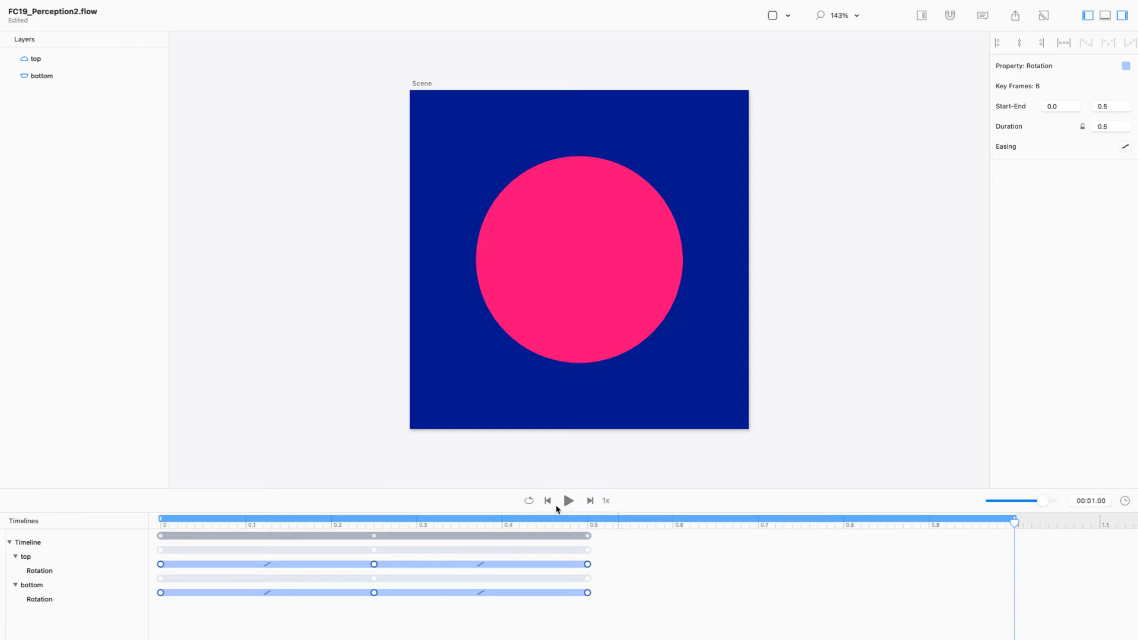
left_click(568, 501)
left_click(568, 500)
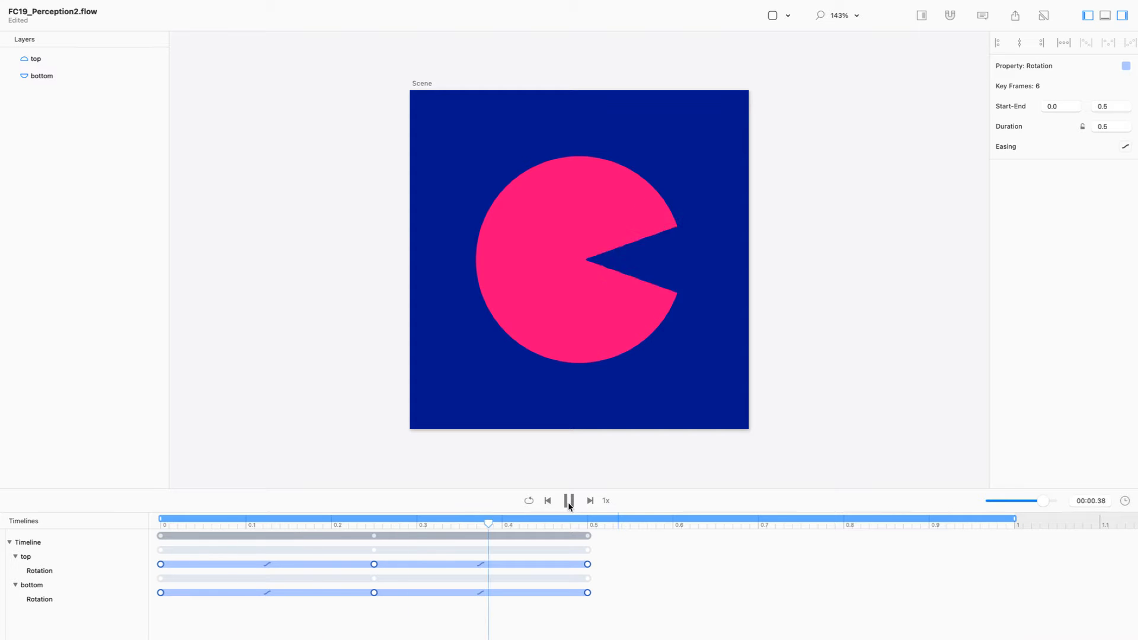
left_click(569, 501)
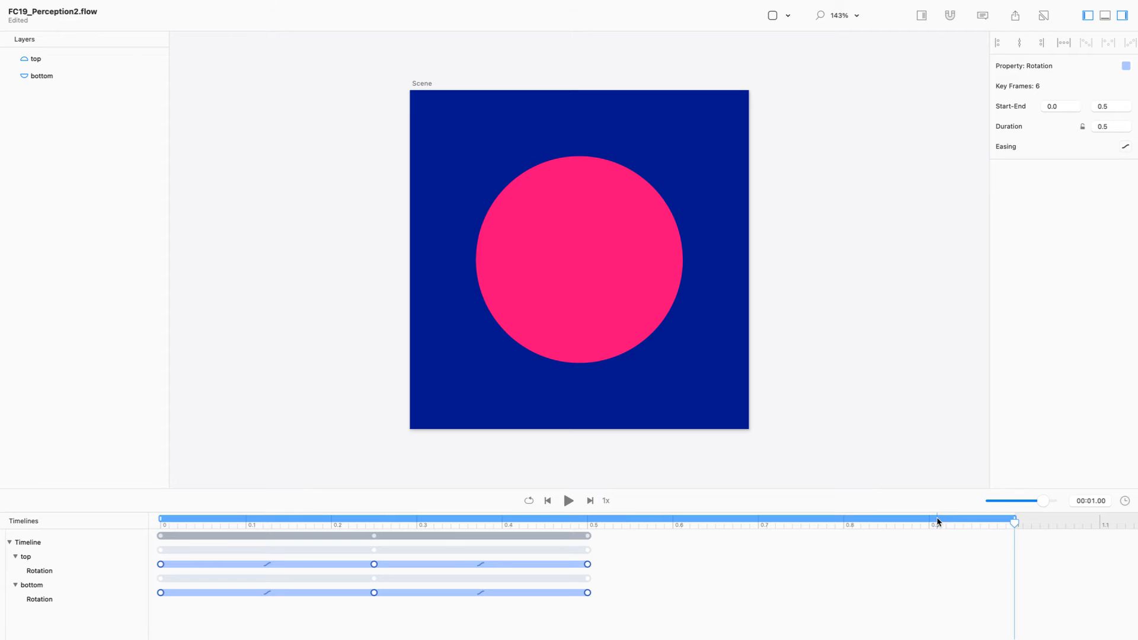
Step: Limit the playback range to about 0.13–0.39 seconds and preview only that part of the animation
left_click_drag(1014, 522, 852, 524)
left_click_drag(160, 517, 273, 521)
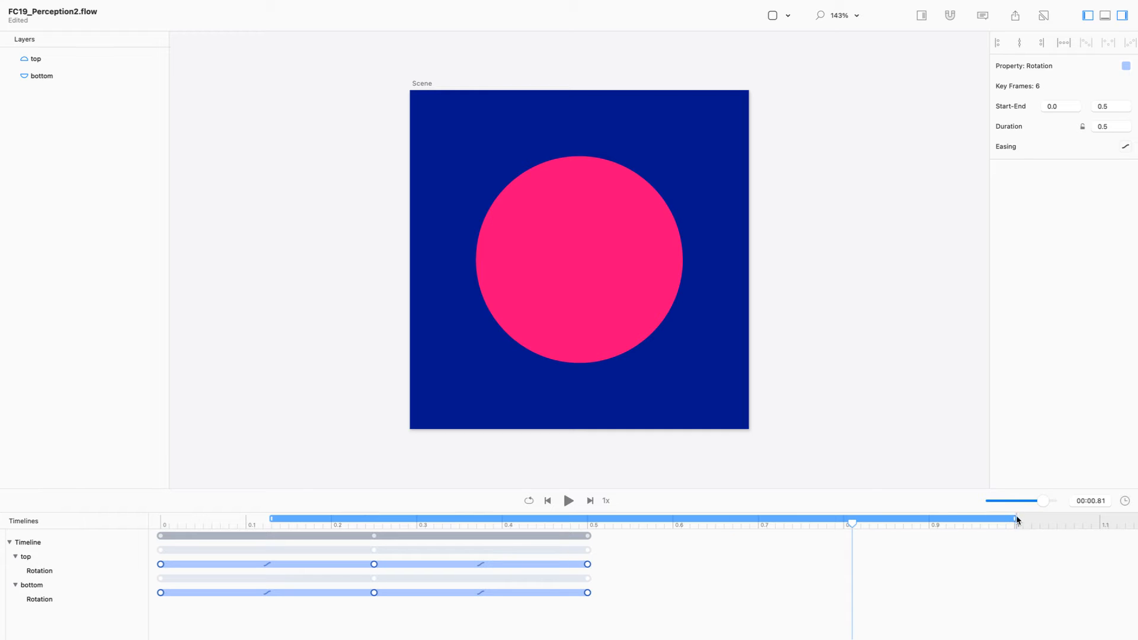
left_click_drag(1014, 519, 495, 535)
left_click_drag(852, 521, 314, 526)
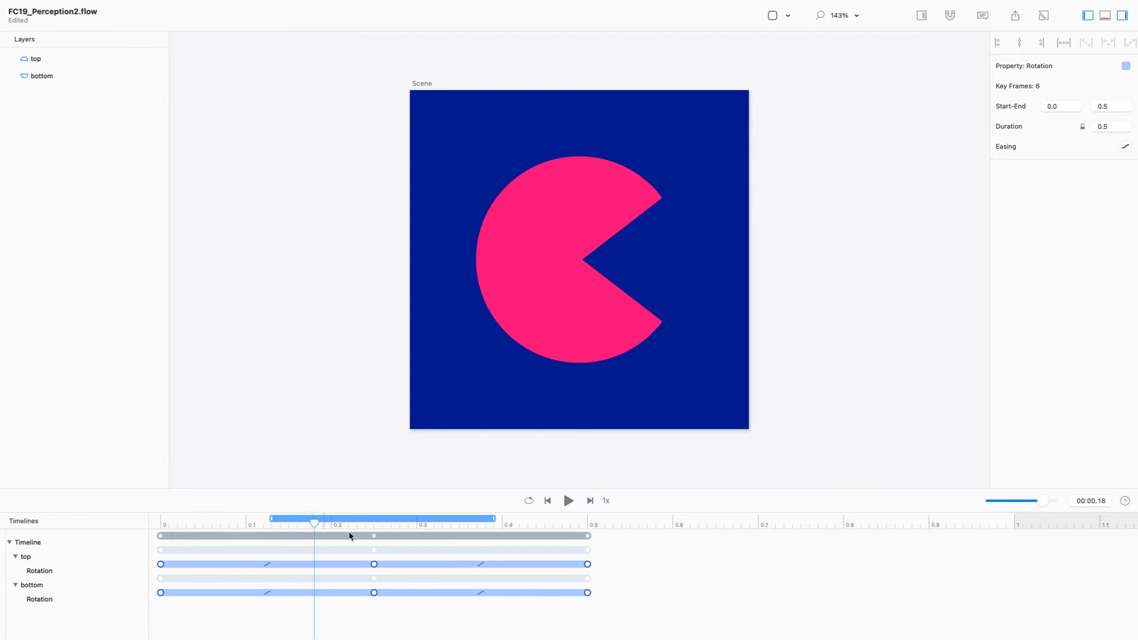
left_click(567, 502)
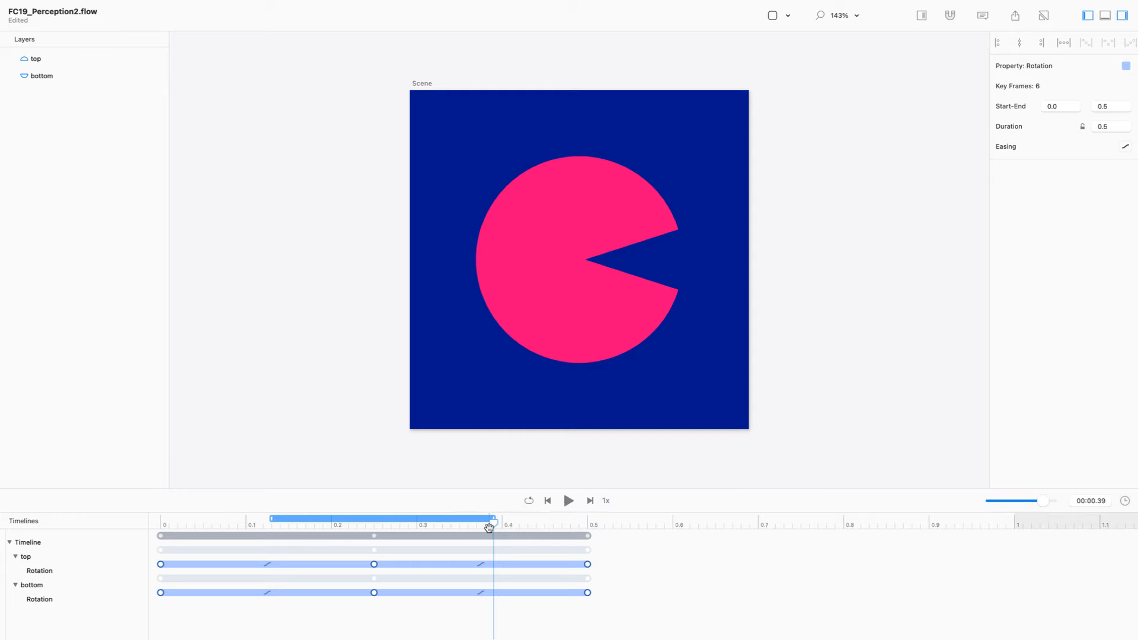
left_click(548, 501)
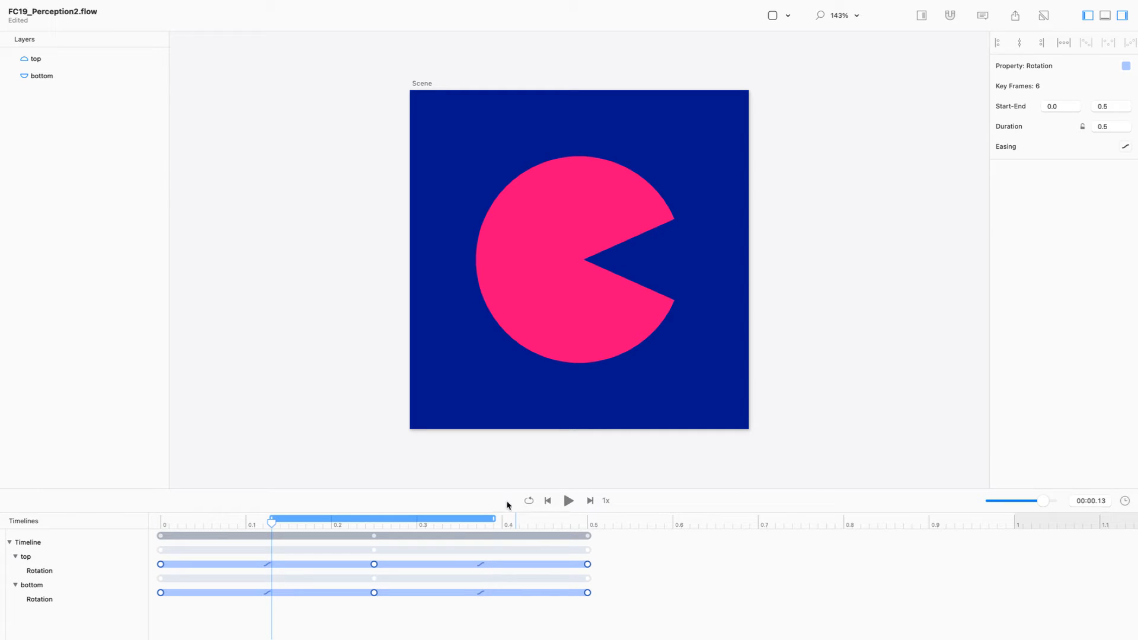
left_click(568, 501)
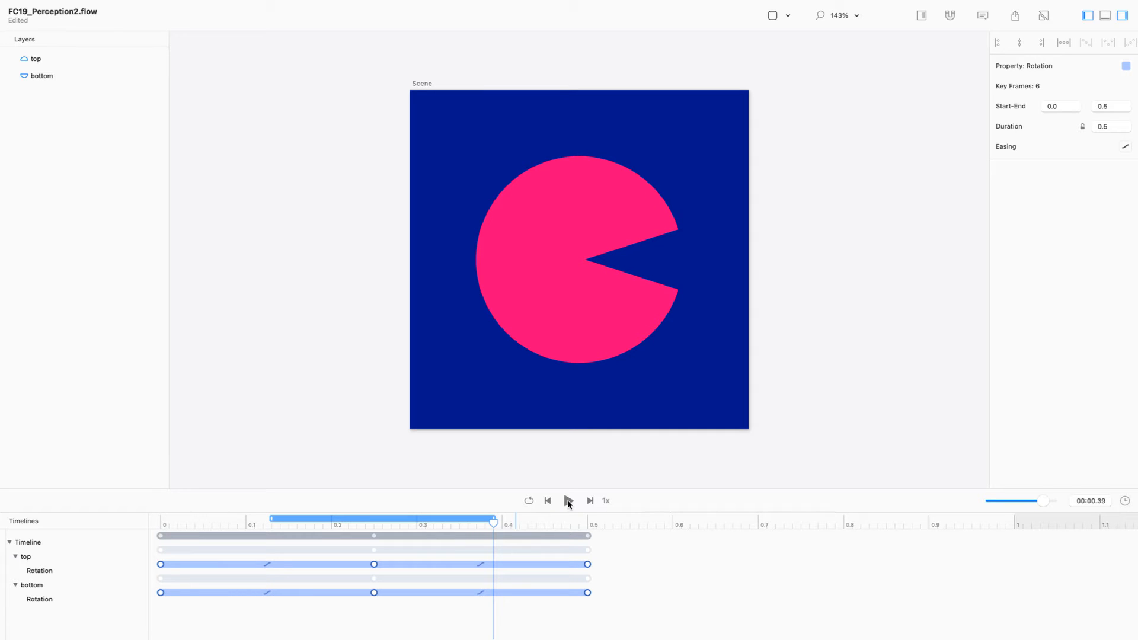
Step: Turn on looping and preview the limited playback range as a repeating animation
left_click(528, 504)
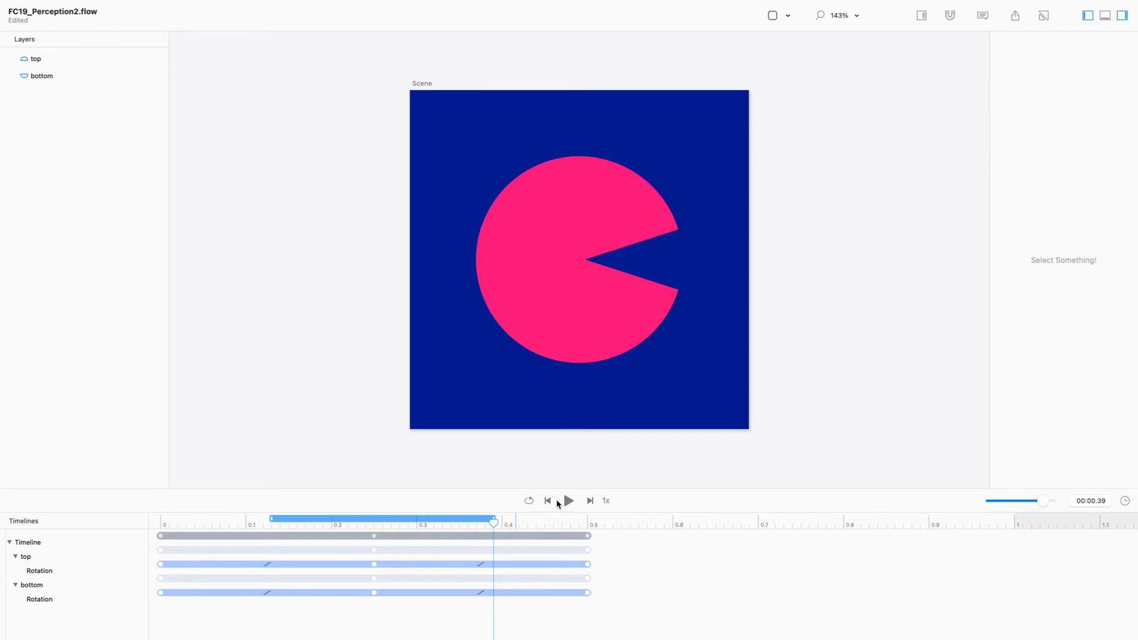
left_click(567, 503)
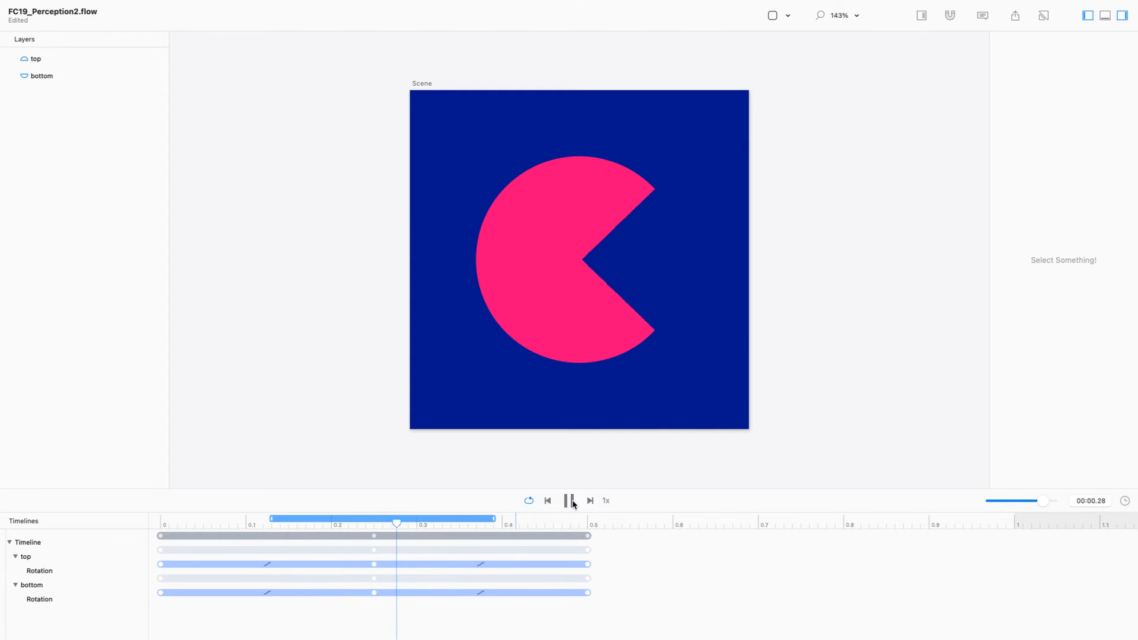
left_click(571, 502)
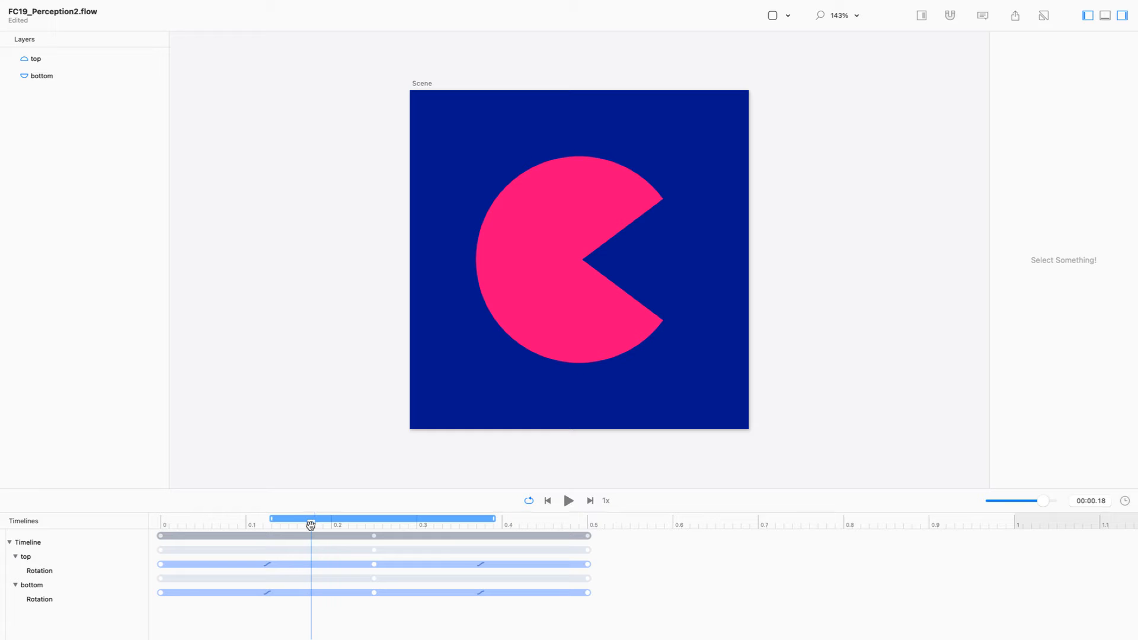
Step: Set the playback range to 0–0.5 seconds and preview the full mouth animation in a loop
left_click_drag(271, 519, 109, 513)
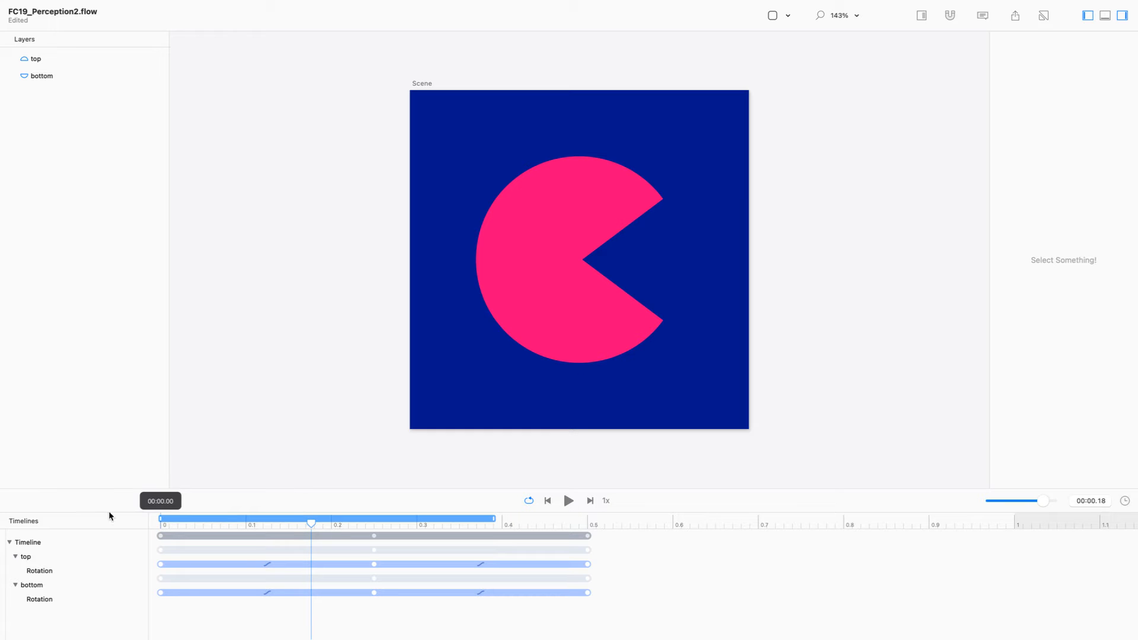
left_click_drag(493, 519, 589, 527)
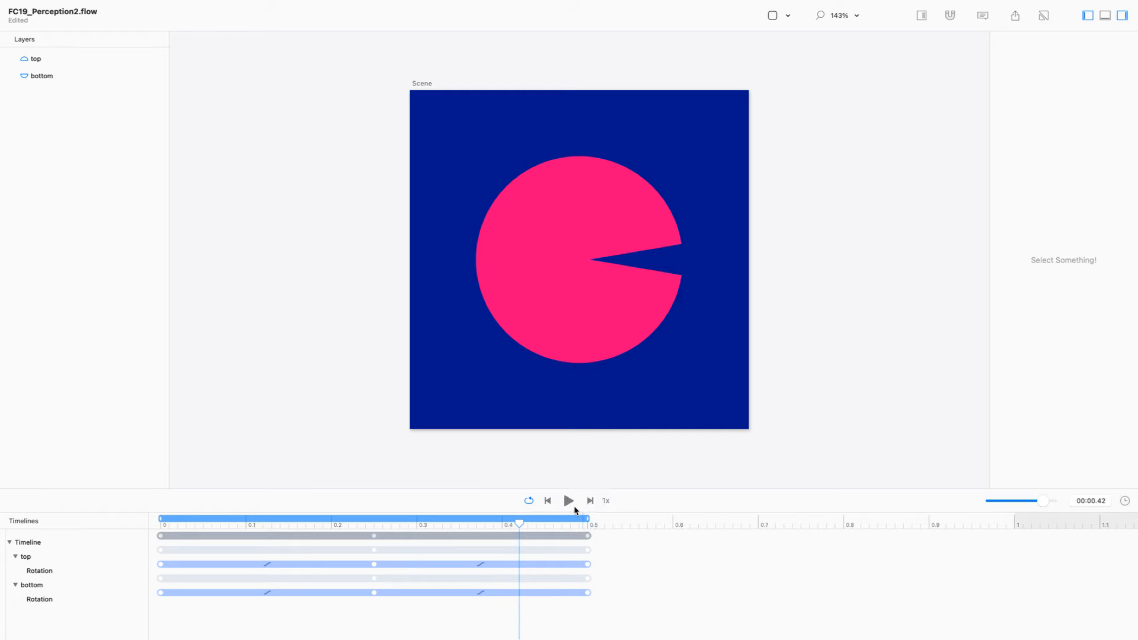
left_click(571, 503)
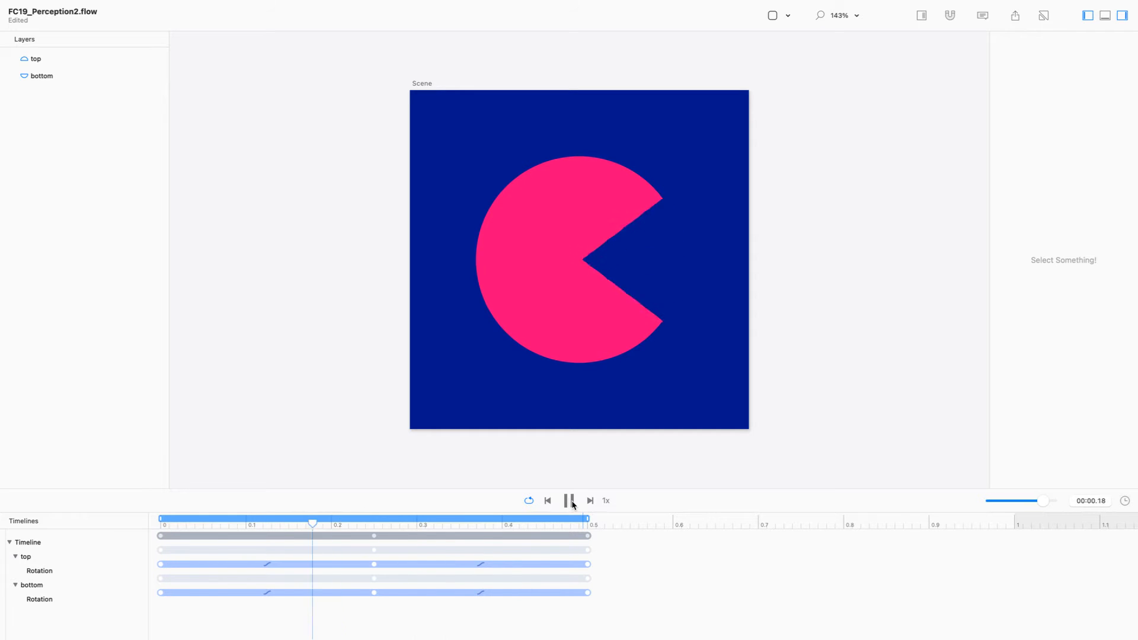
left_click(568, 501)
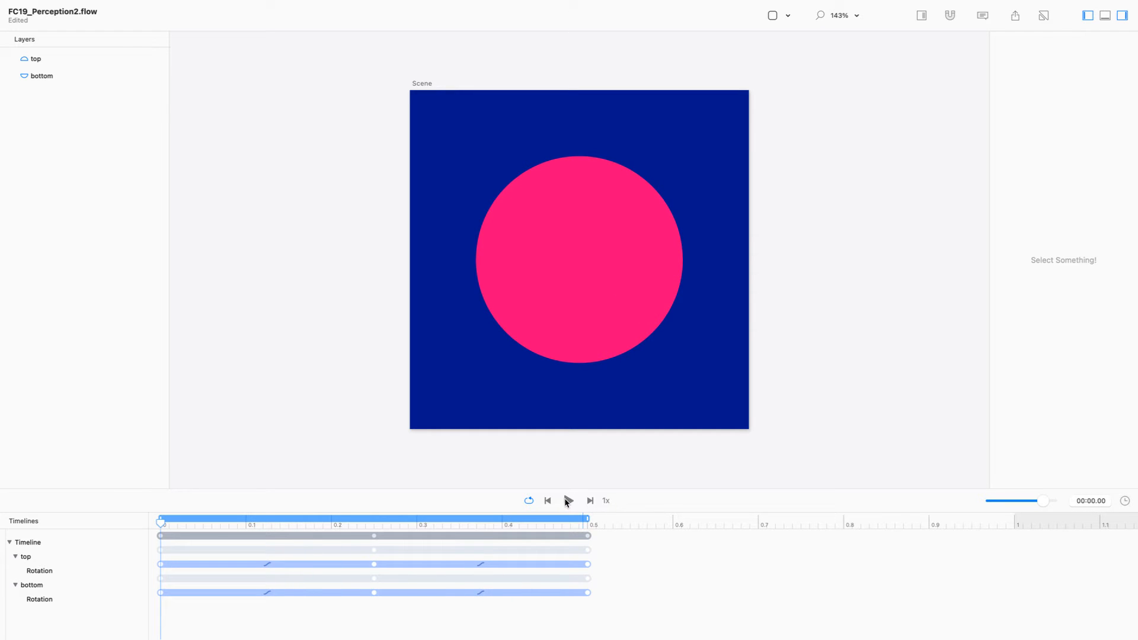
Step: Try moving only the ending Rotation keyframes to 0.4 seconds and undo the move
left_click(588, 536)
left_click_drag(586, 536, 502, 534)
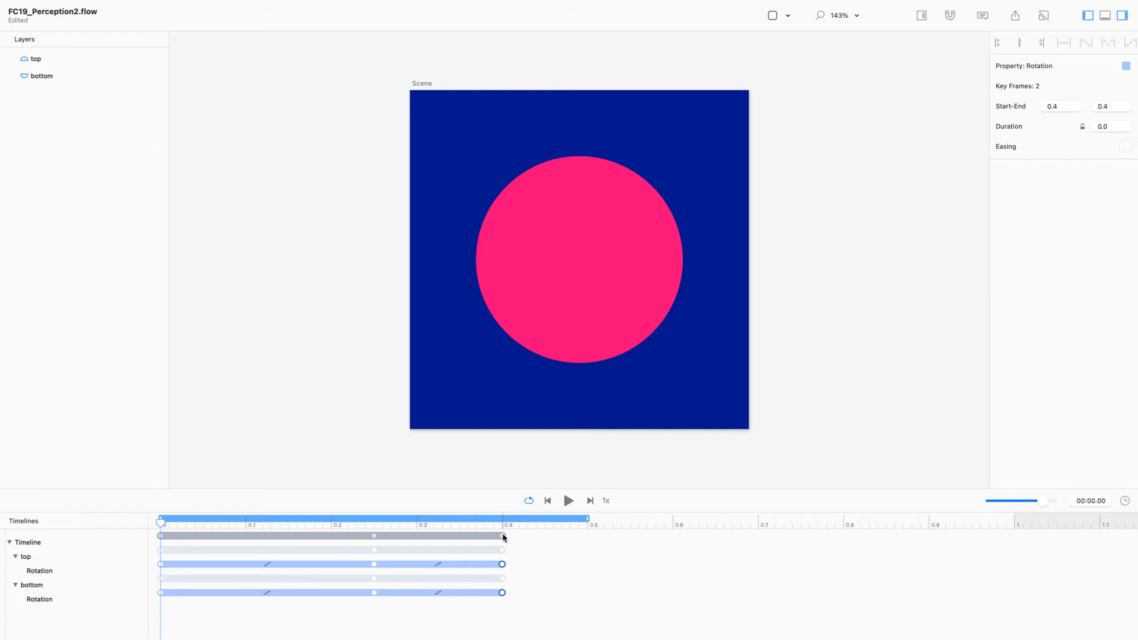
key("super+z")
Step: Scale all six Rotation keyframes and the end of the playback range to 0.4 seconds, and preview the loop
left_click_drag(636, 620, 147, 507)
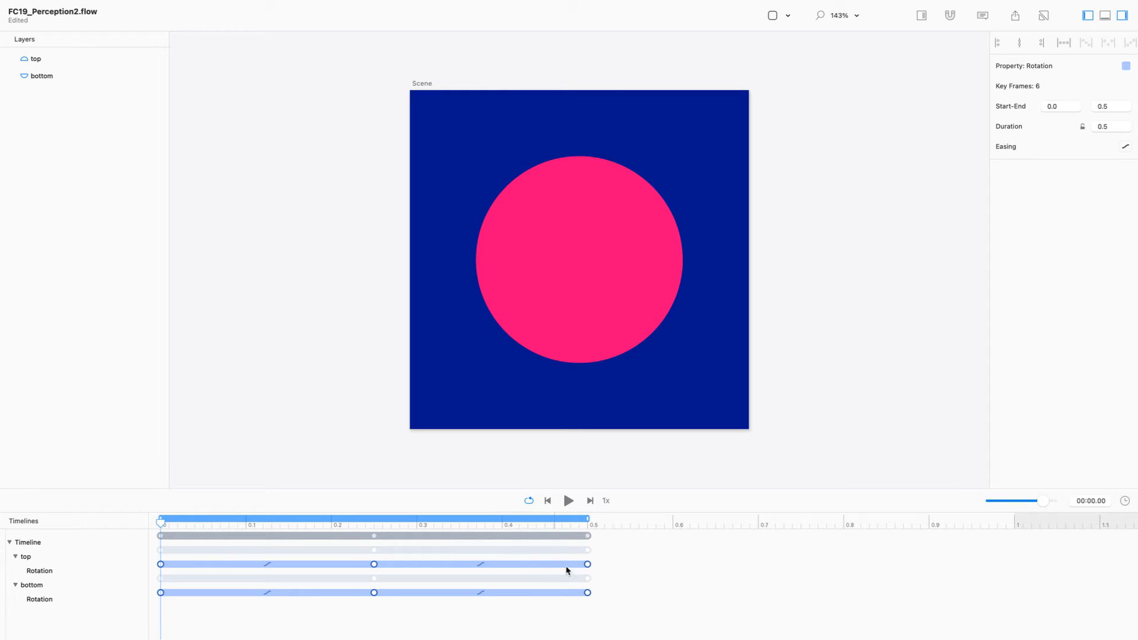
left_click_drag(587, 565, 503, 561)
left_click_drag(586, 517, 502, 525)
left_click(570, 501)
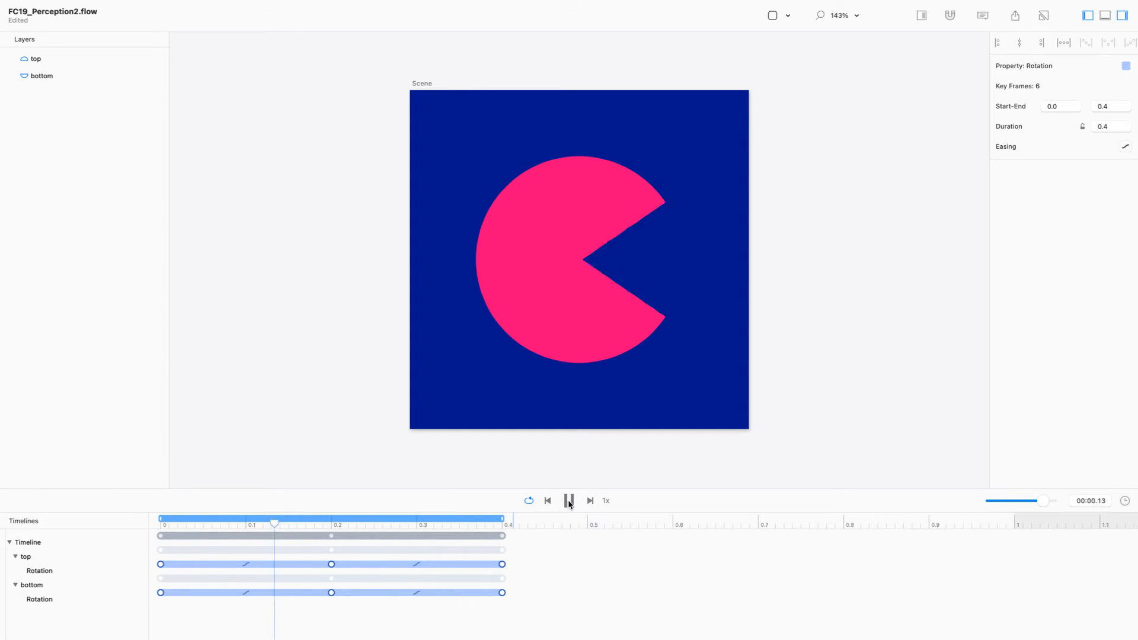
left_click(568, 500)
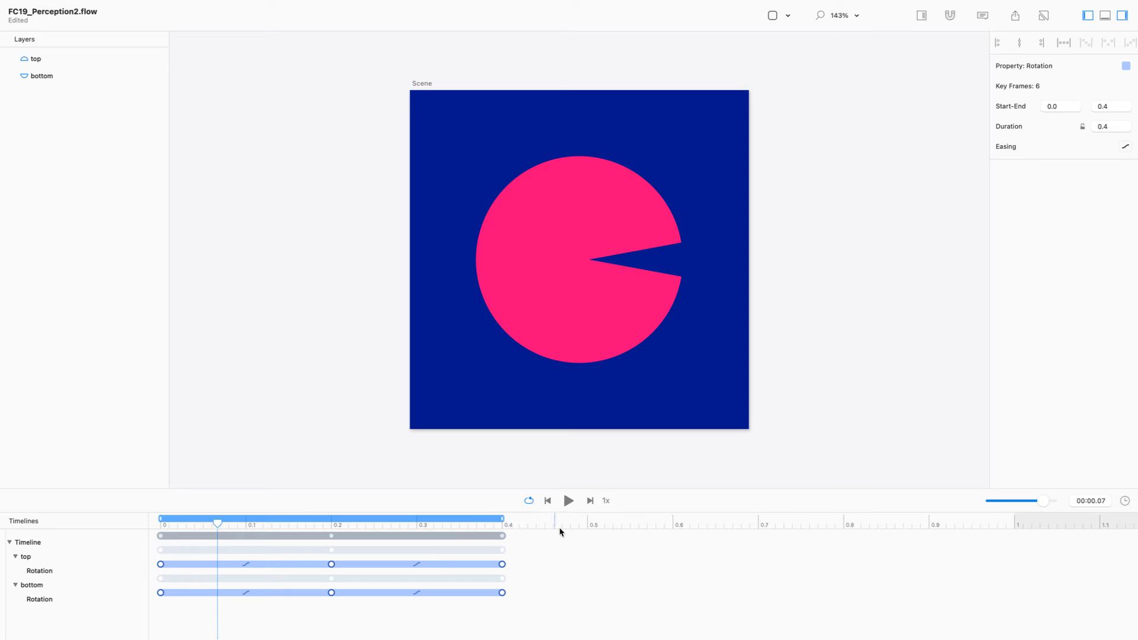
Step: Scale all six Rotation keyframes to end at 0.3 seconds and shorten the playback range to 0.3 seconds
left_click_drag(522, 555, 71, 617)
left_click_drag(502, 564, 416, 564)
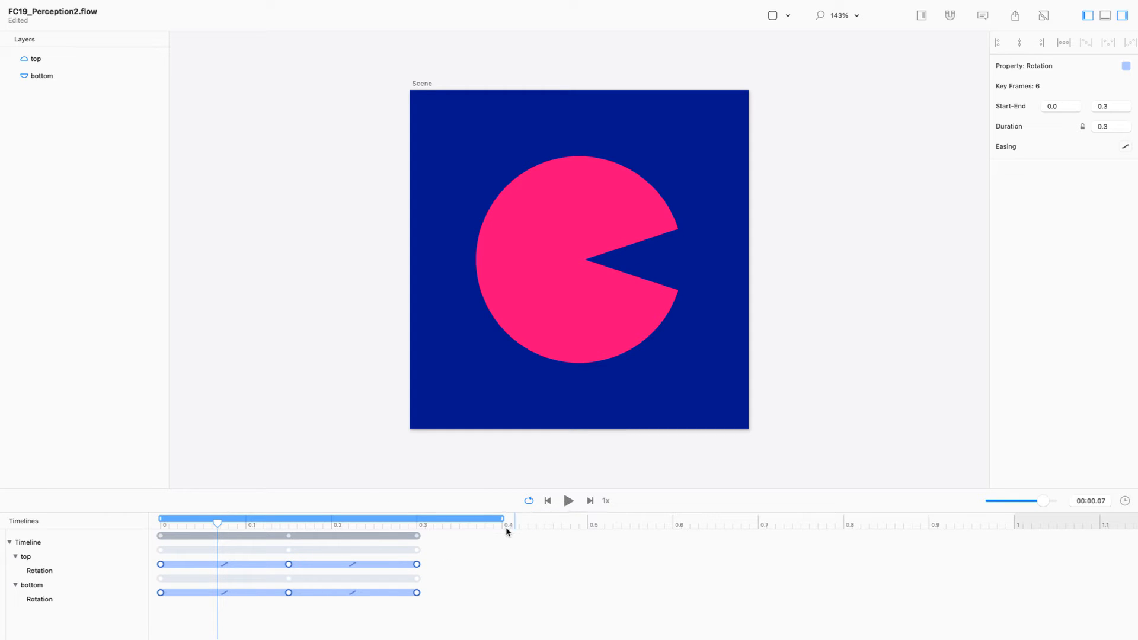
left_click_drag(503, 523, 366, 523)
left_click_drag(503, 517, 350, 517)
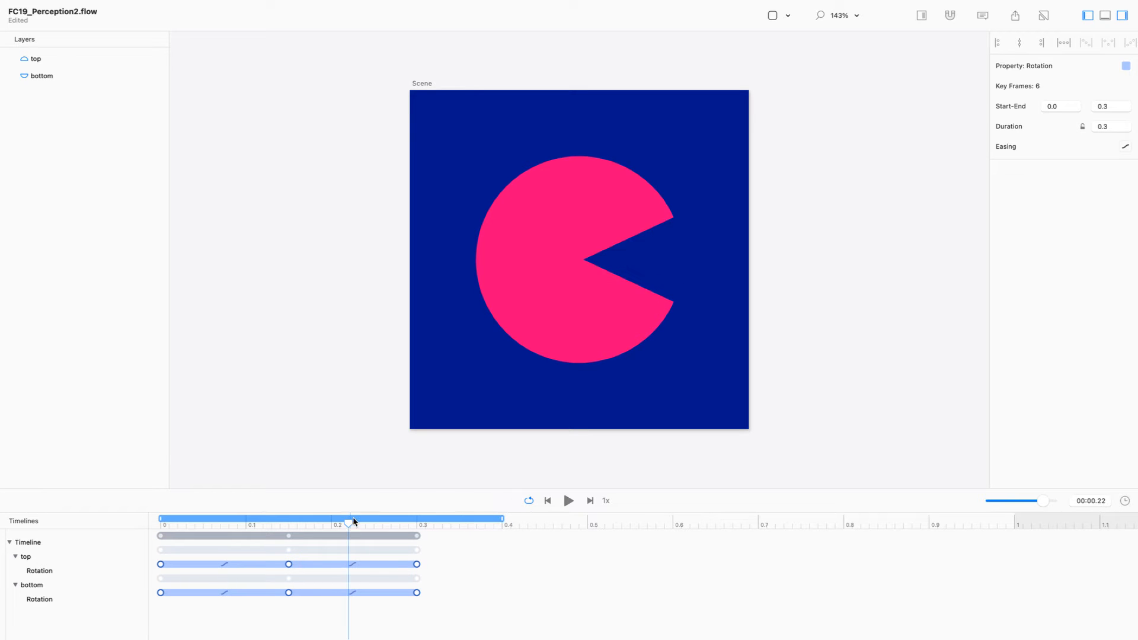
left_click_drag(501, 518, 418, 519)
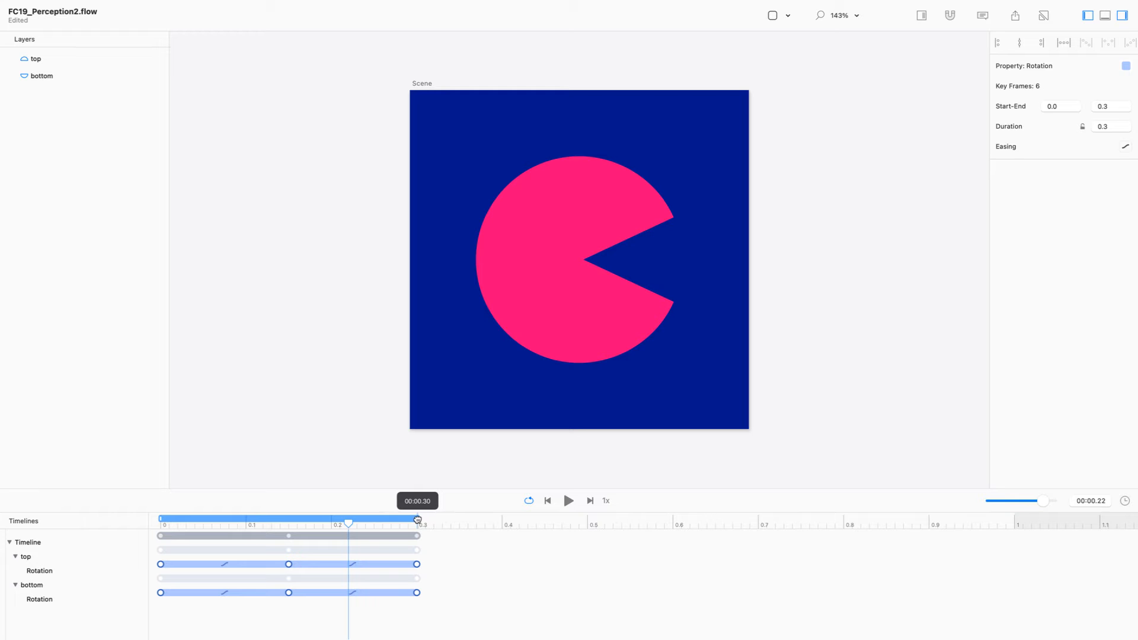
Step: Preview the looping mouth animation at 0.5x speed and return the playback speed to 1x
left_click(571, 501)
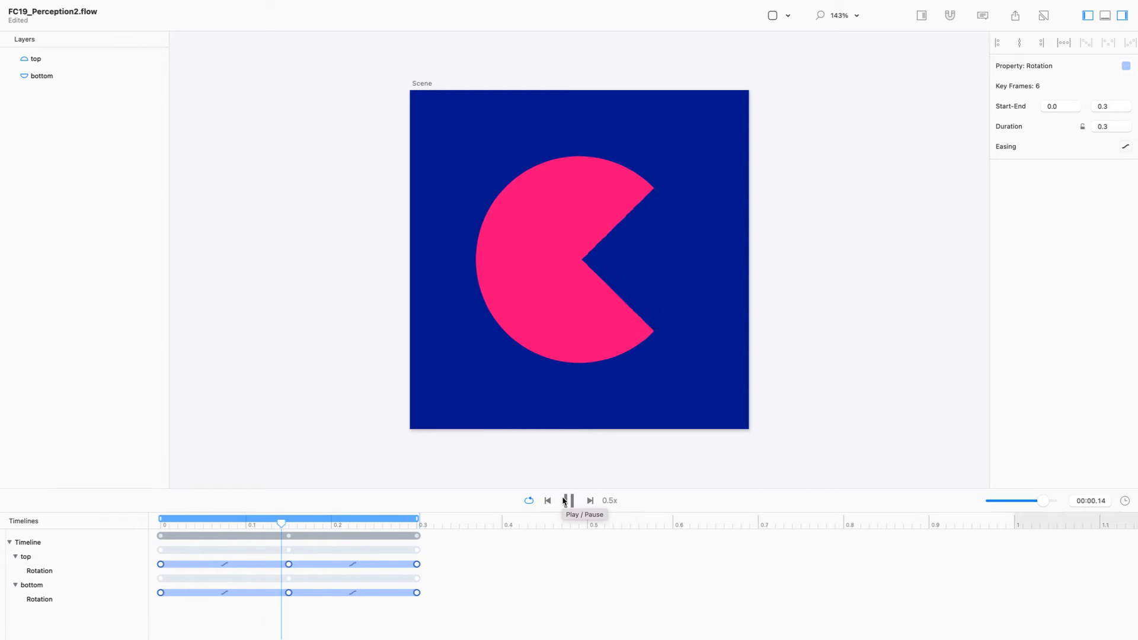
left_click(567, 500)
left_click(609, 501)
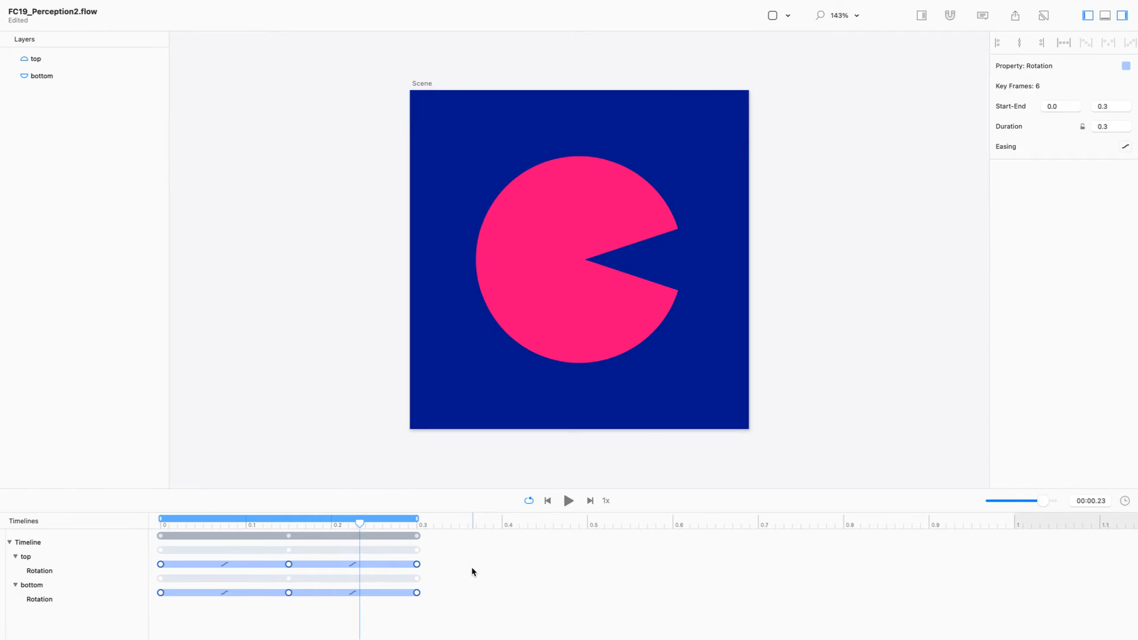
Step: Shift the middle and ending Rotation keyframes to 0.2 and 0.35 seconds, and copy the open-mouth keyframes to 0.15 seconds for a hold
left_click(463, 558)
left_click_drag(457, 543, 282, 620)
left_click_drag(416, 564, 457, 562)
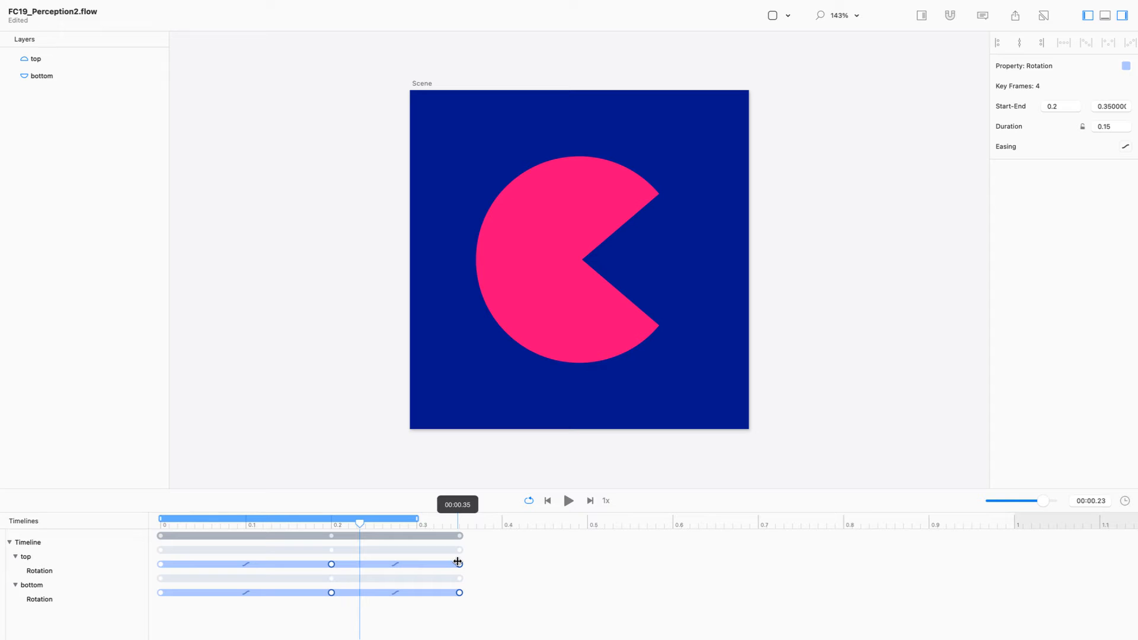
left_click_drag(457, 562, 458, 561)
mouse_move(341, 608)
left_mouse_down()
mouse_move(328, 611)
mouse_move(314, 541)
mouse_move(322, 564)
mouse_move(291, 564)
left_mouse_up()
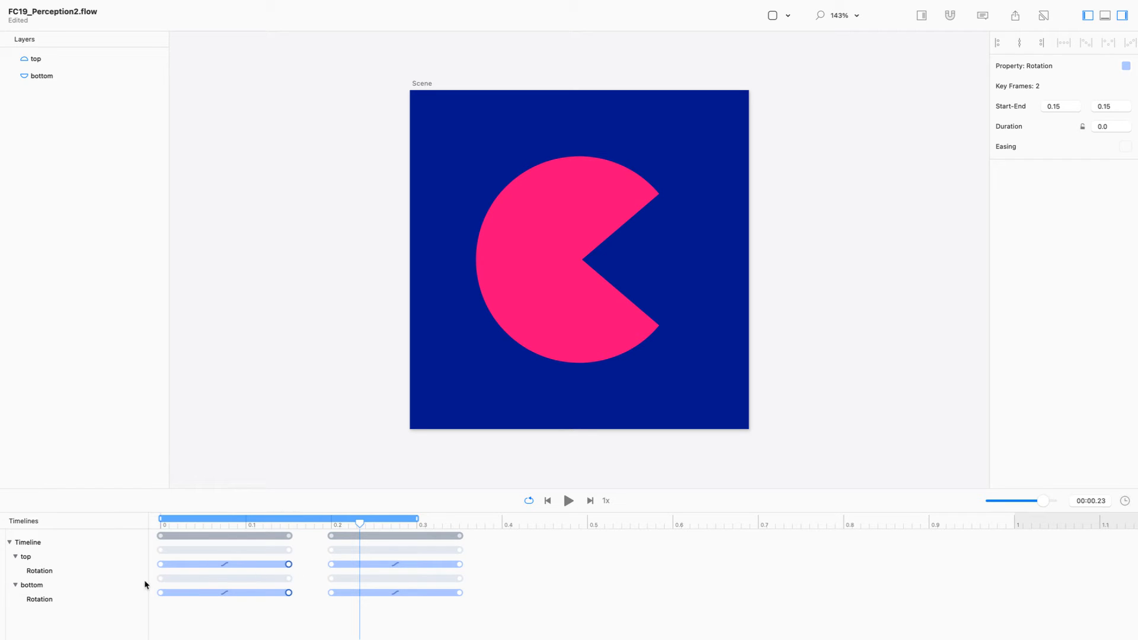
left_click_drag(290, 527, 501, 536)
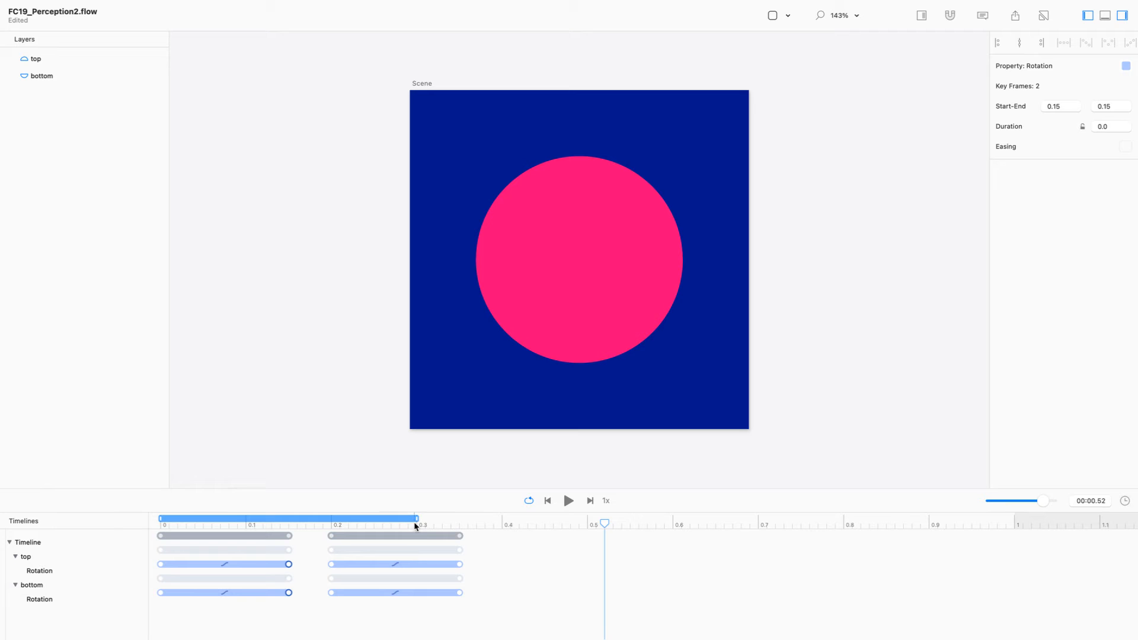
Step: Extend the playback range to 0.4 seconds and preview the looping mouth animation
left_click_drag(417, 519, 502, 522)
left_click(469, 525)
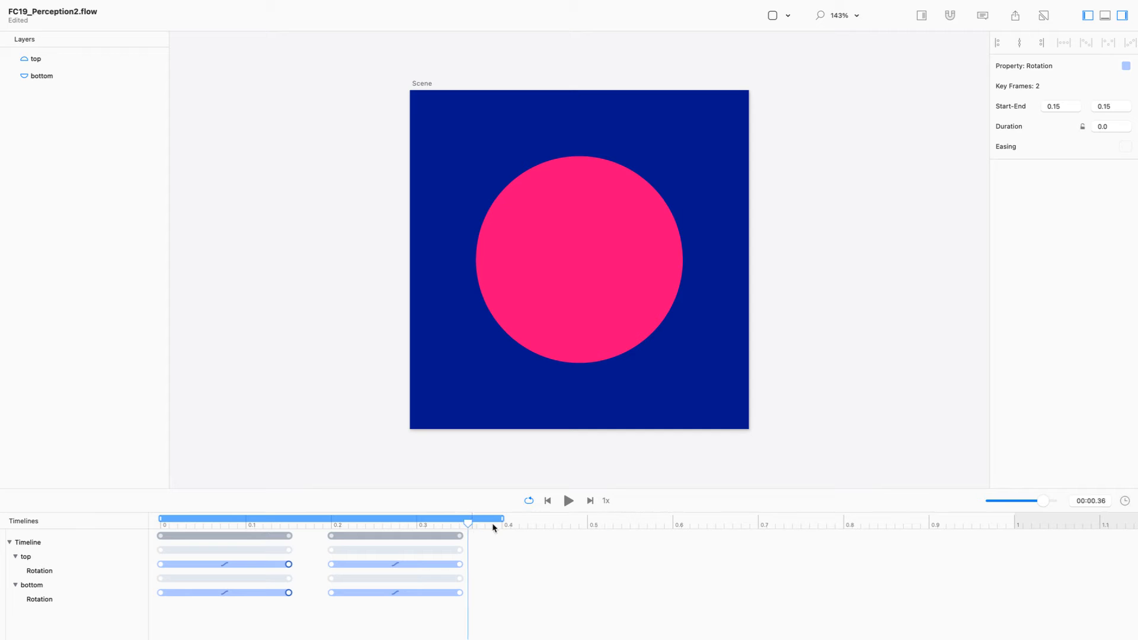
left_click(569, 501)
Step: Apply Linear easing to all eight Rotation keyframes of both semicircles and preview the loop
left_click_drag(484, 606, 83, 557)
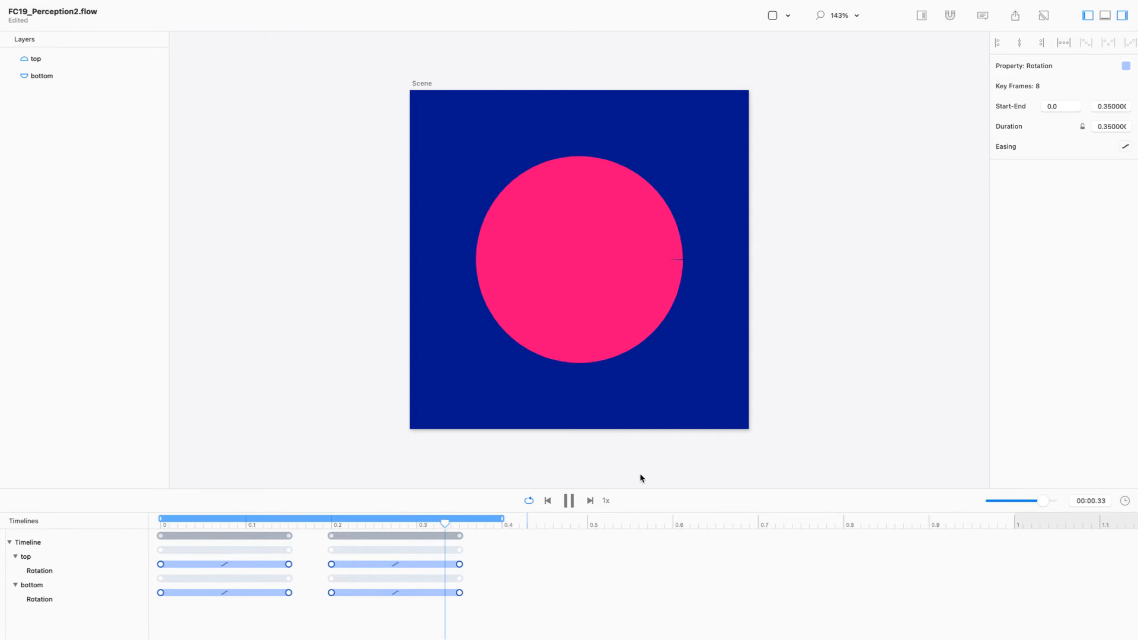
left_click(1122, 148)
left_click(561, 137)
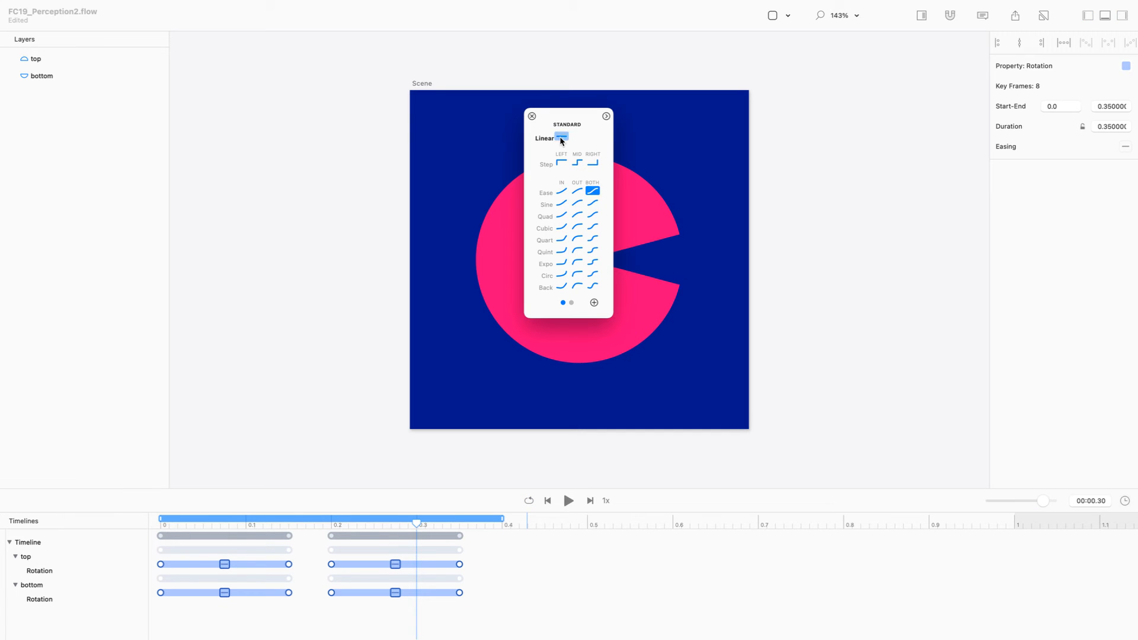
left_click(531, 116)
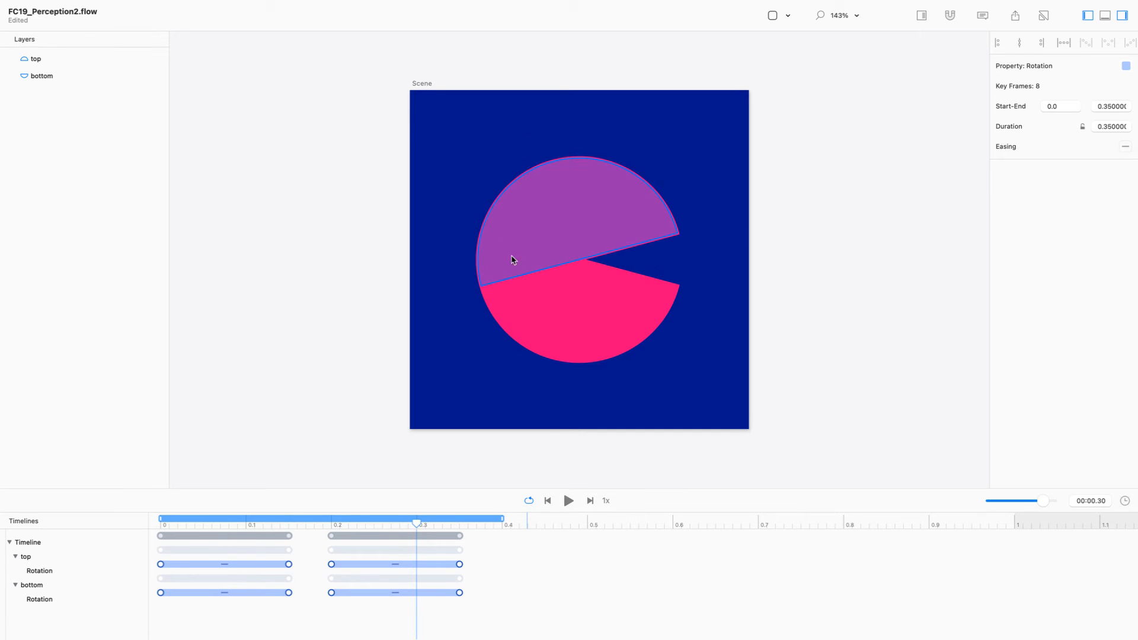
left_click(570, 504)
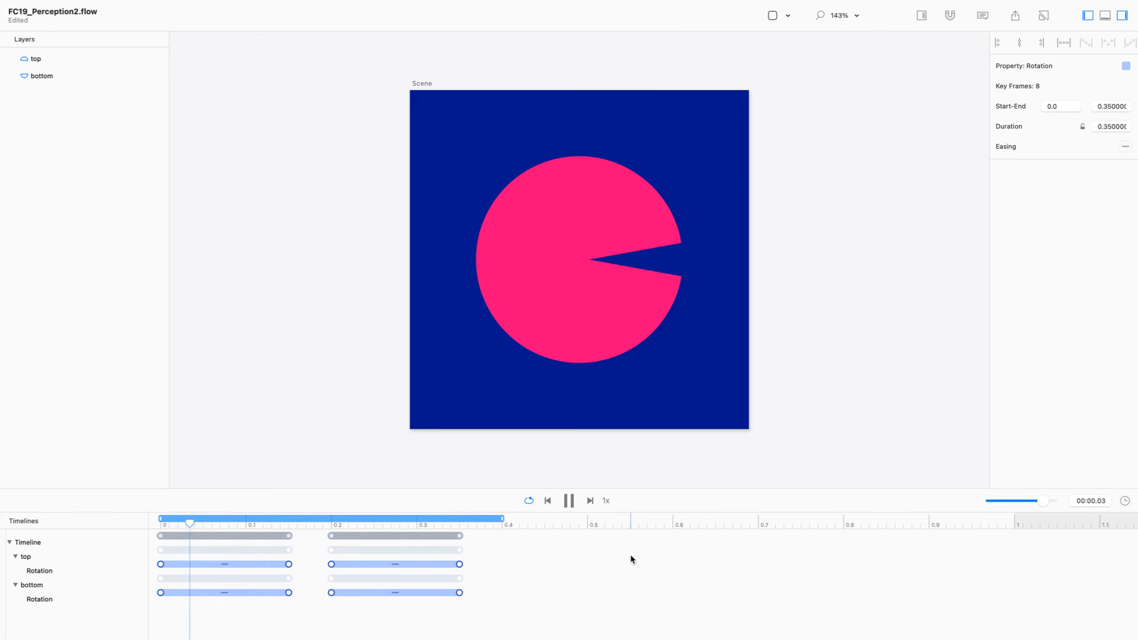
left_click(568, 500)
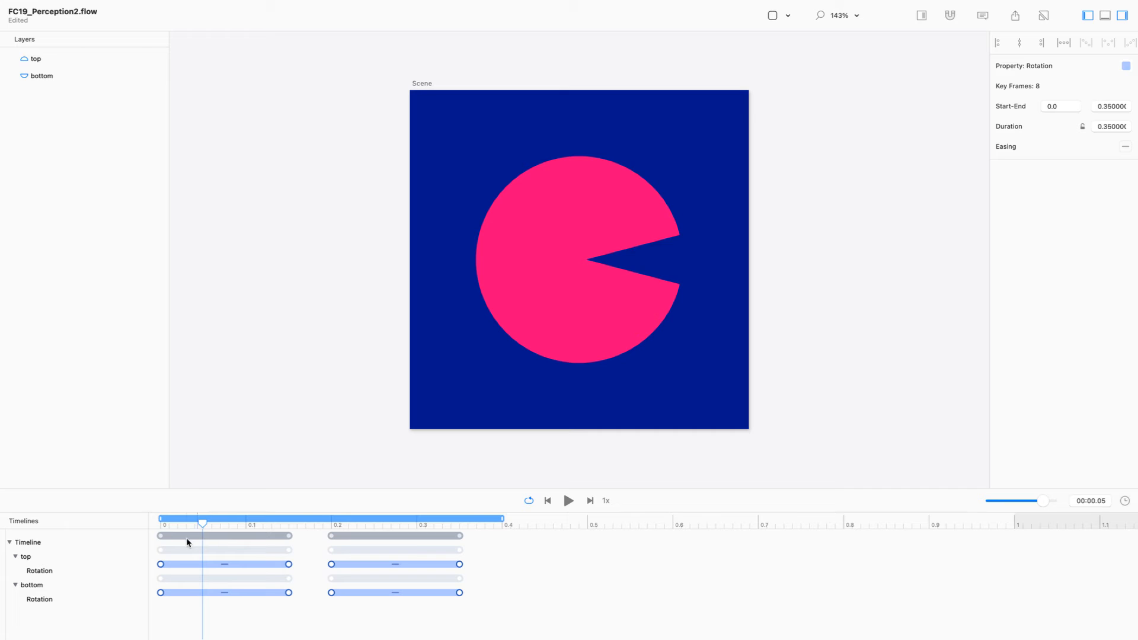
Step: Add a line shape at time 0 and hide the top and bottom semicircle layers
left_click_drag(202, 523, 109, 523)
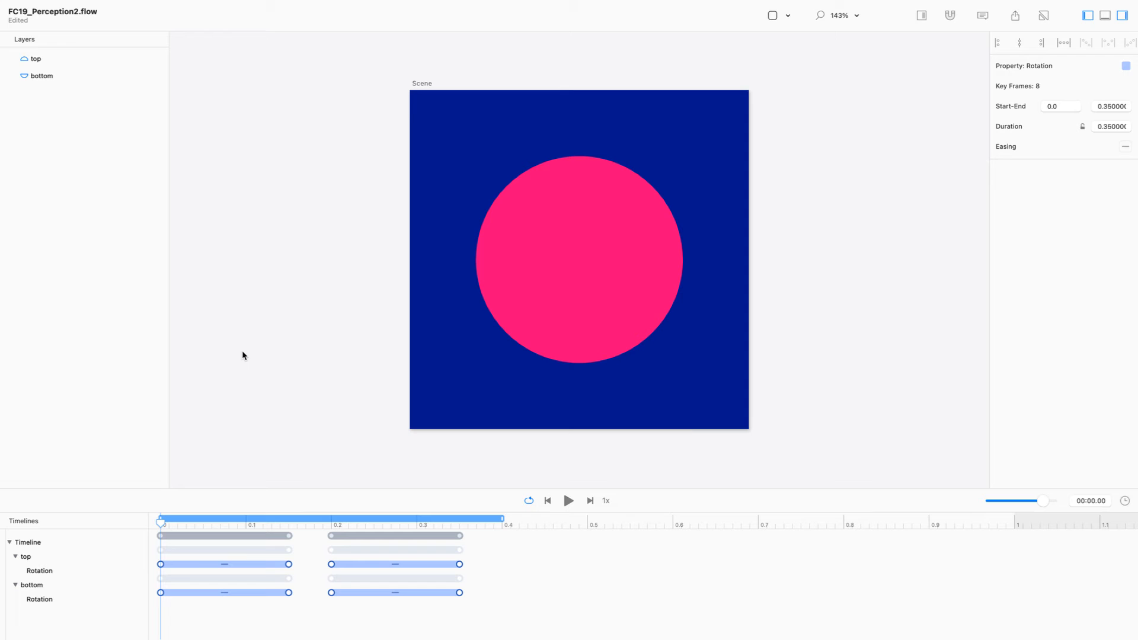
left_click(770, 17)
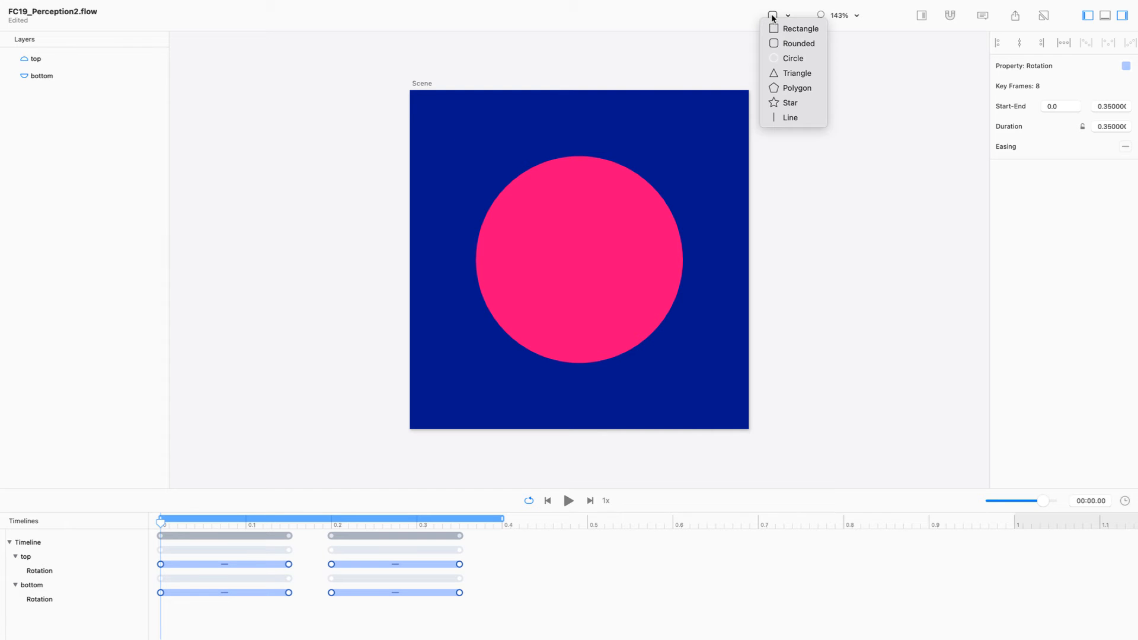
left_click(800, 117)
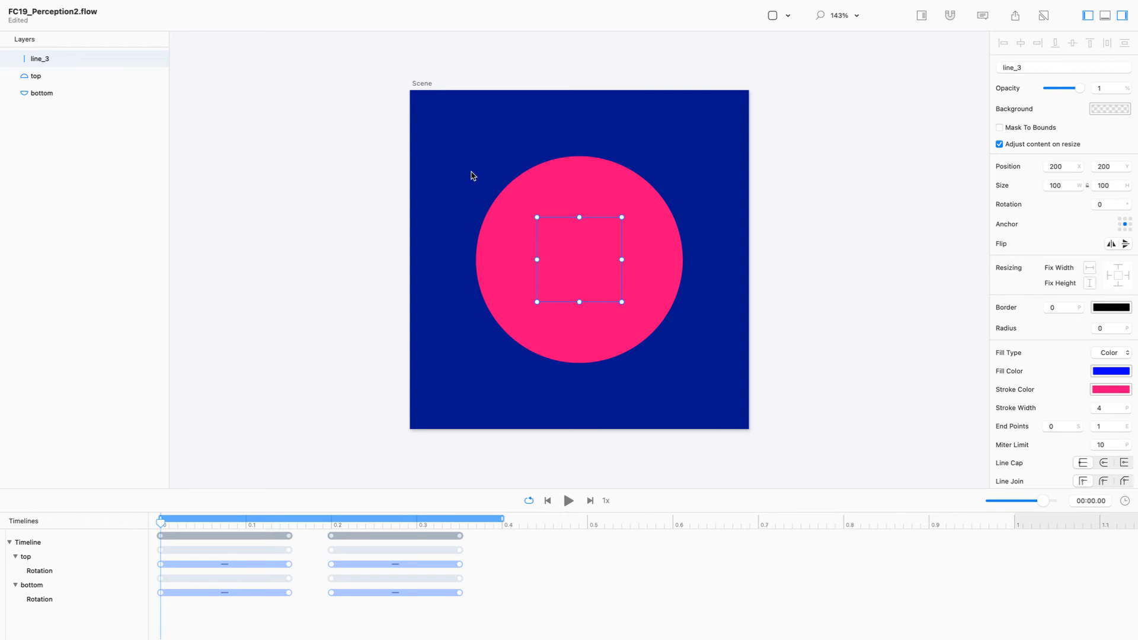
left_click(166, 77)
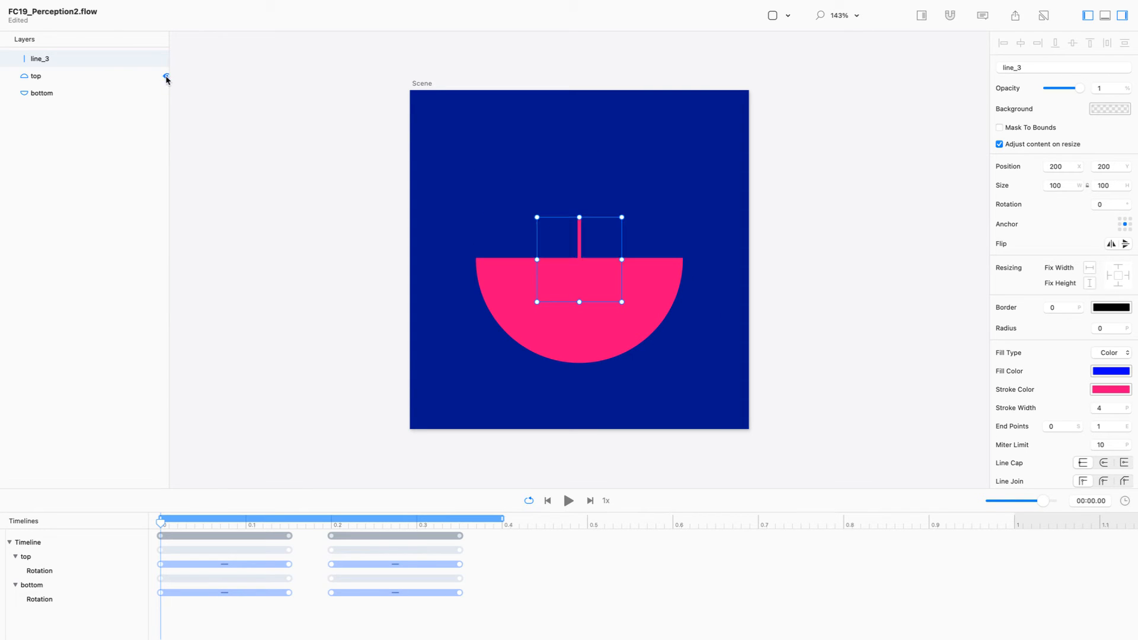
left_click(167, 93)
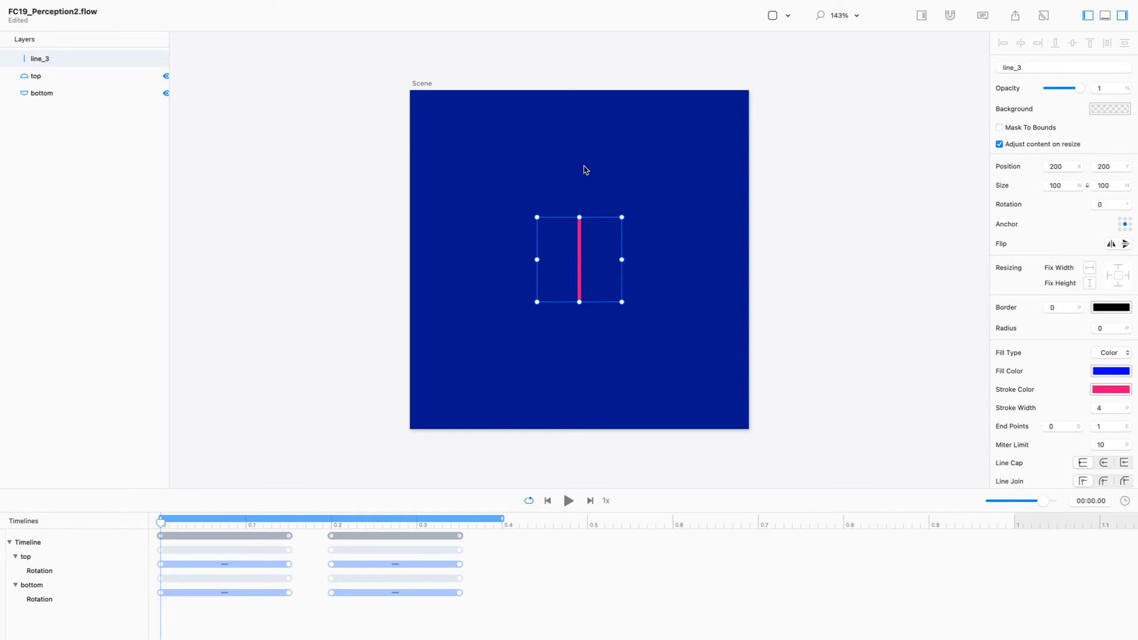
Step: Reshape the line to run horizontally from the scene's center (200, 200) to its right edge at (400, 200)
double_click(580, 255)
left_click_drag(581, 302, 750, 258)
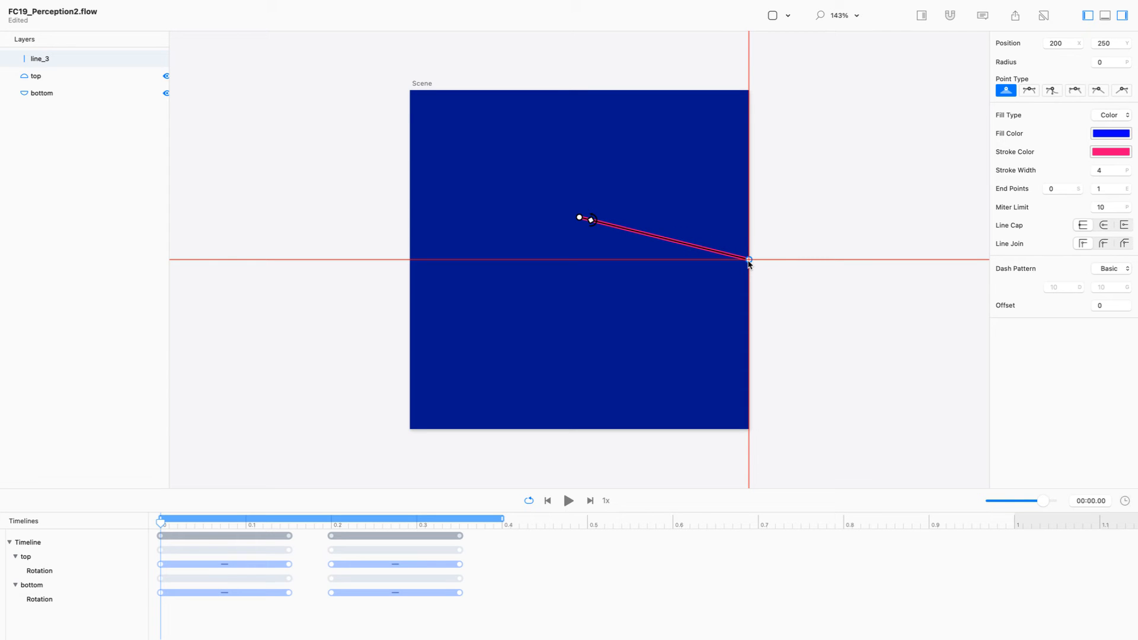
left_click_drag(749, 263, 749, 260)
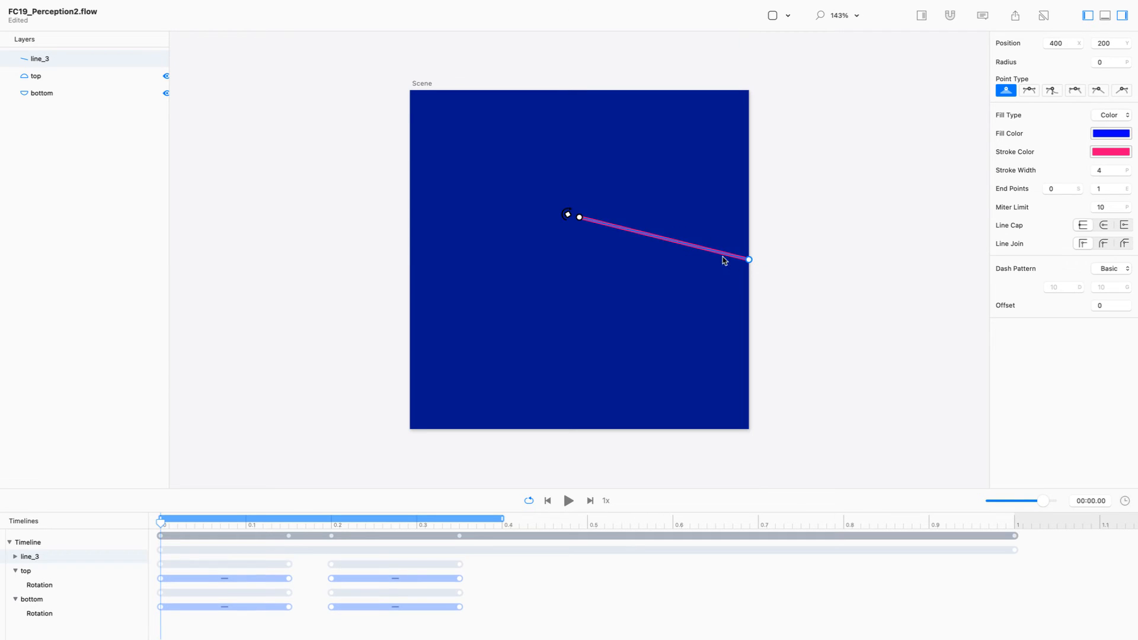
left_click_drag(579, 219, 579, 262)
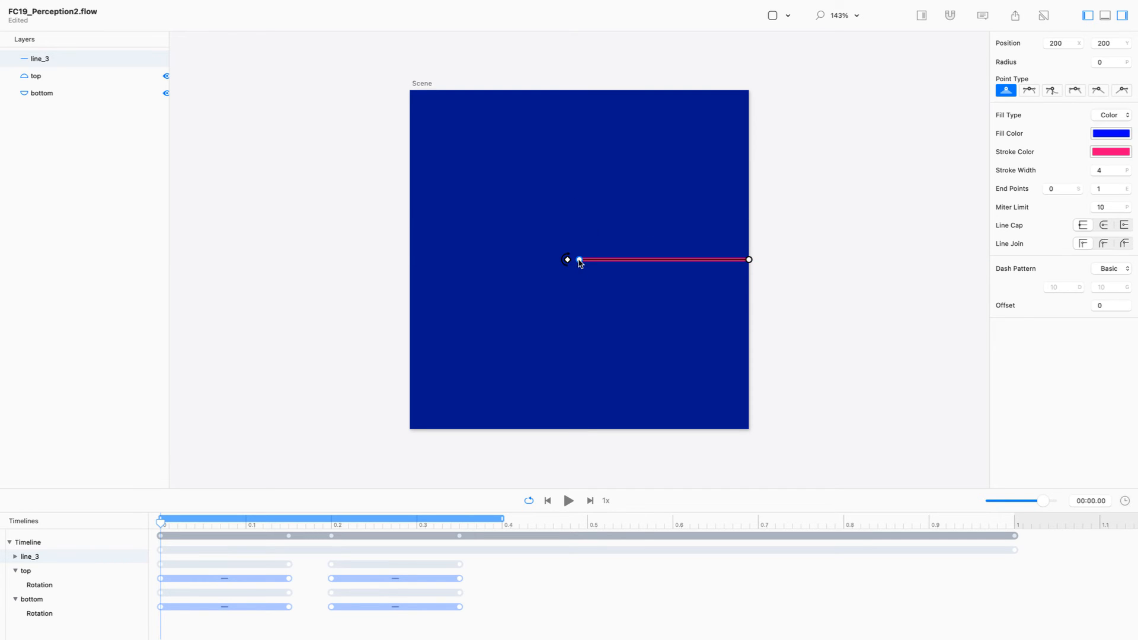
Step: Delete the line's automatically created keyframes at 1 second
left_click(16, 556)
left_click_drag(1066, 571, 979, 619)
key("Delete")
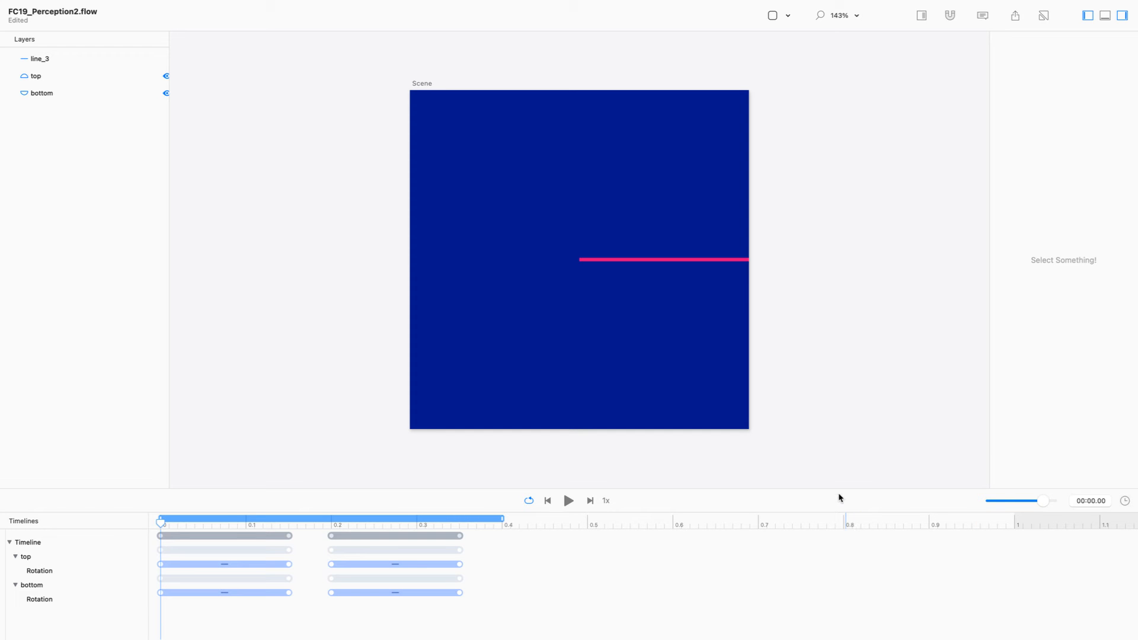
Step: Turn on Relative Mode and set the timeline length to 0.4 seconds using Expand
key("super+r")
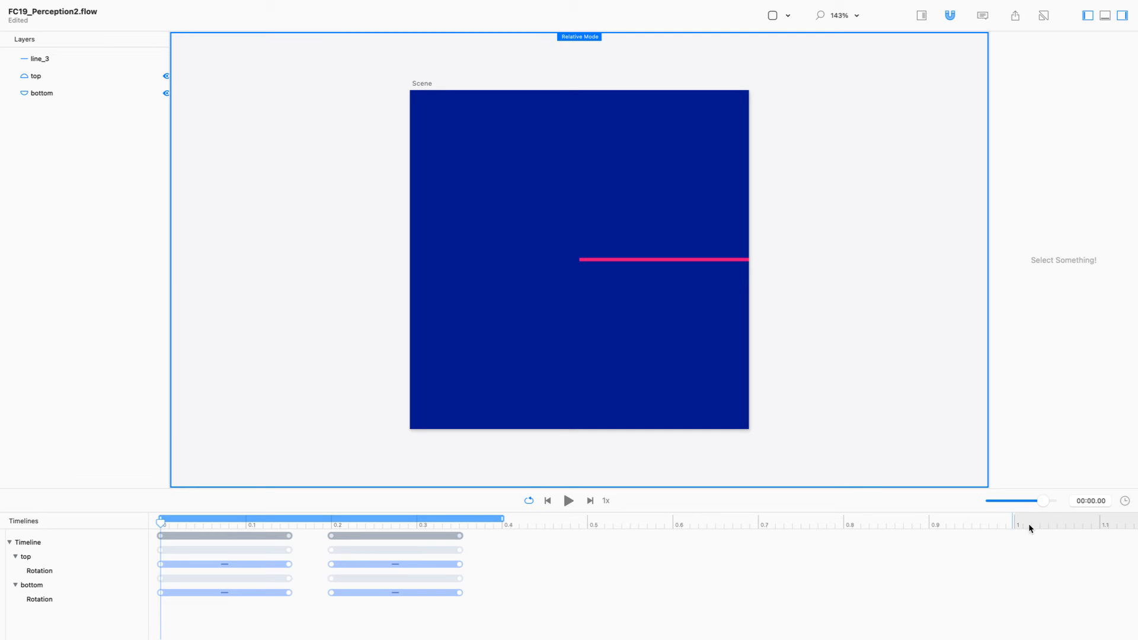
left_click(1124, 502)
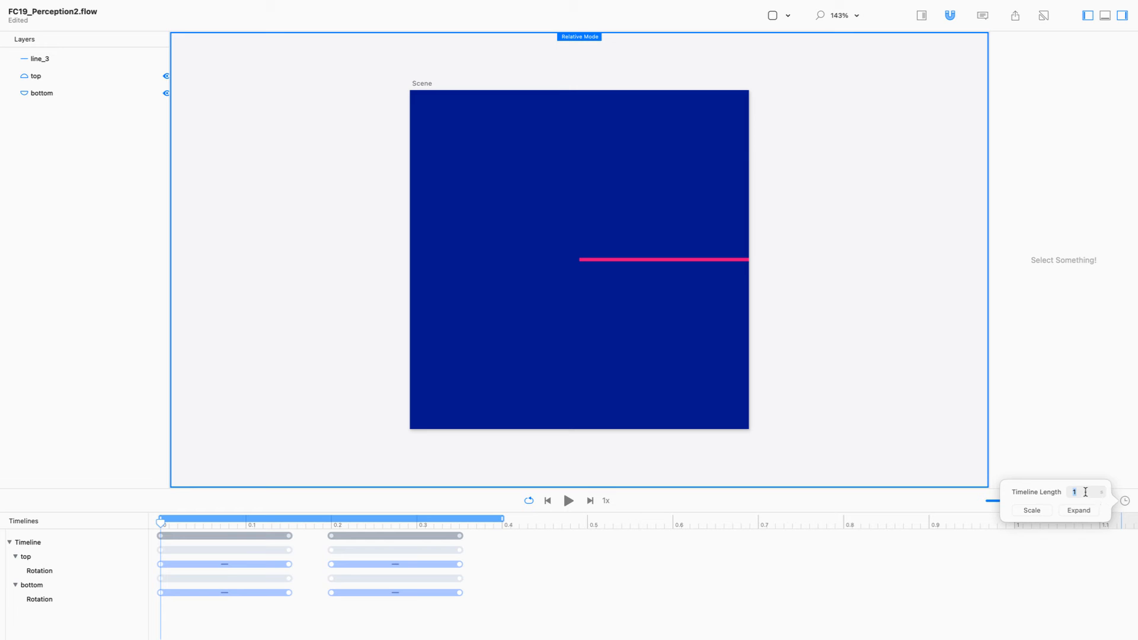
type(".4")
left_click(1083, 513)
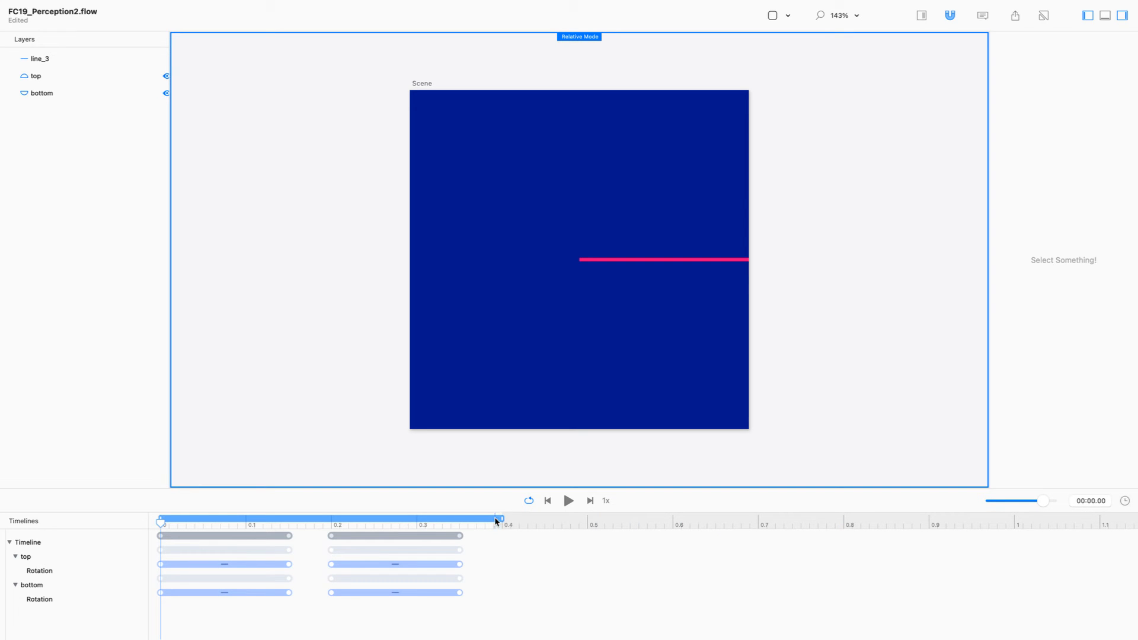
Step: Give the line a height of 1, a stroke width of 20 and a round line cap
left_click(704, 262)
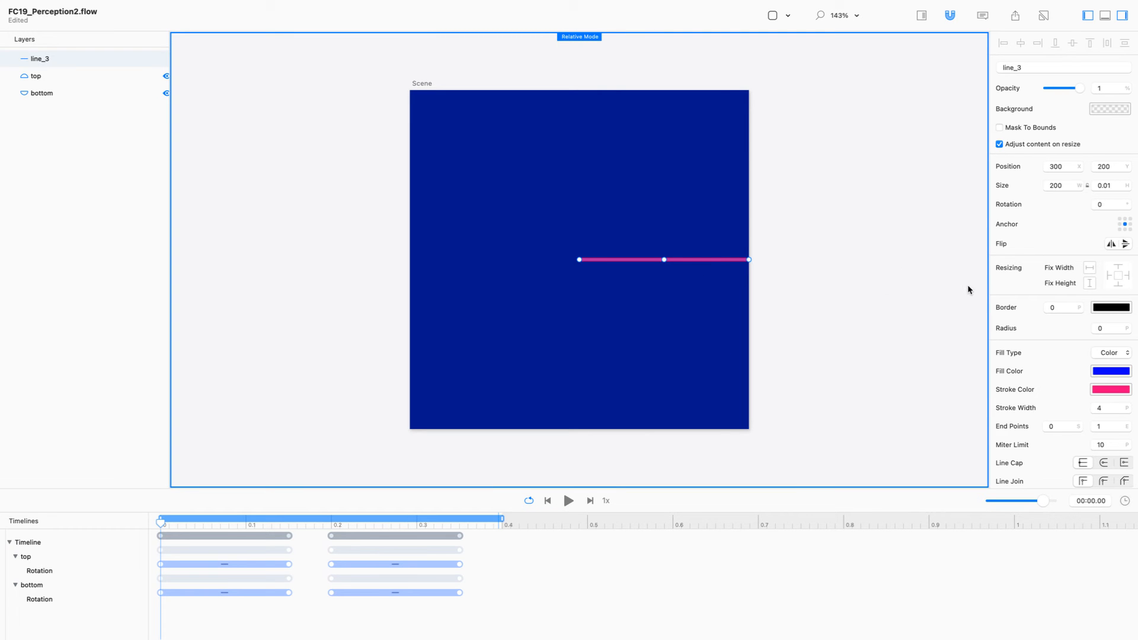
left_click(1114, 187)
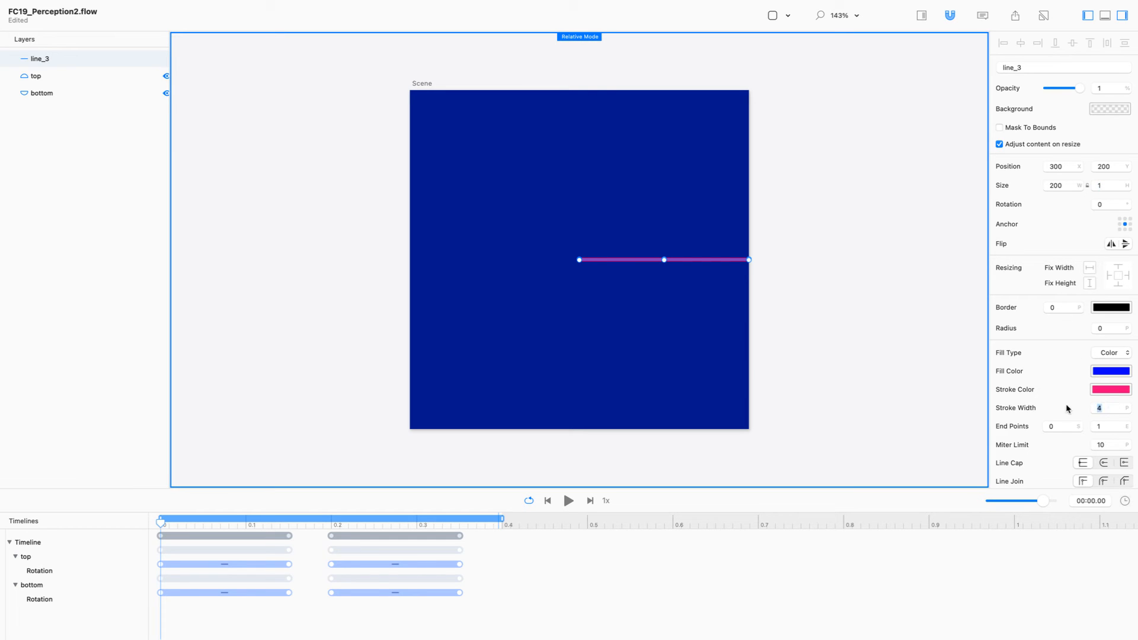
key("Tab")
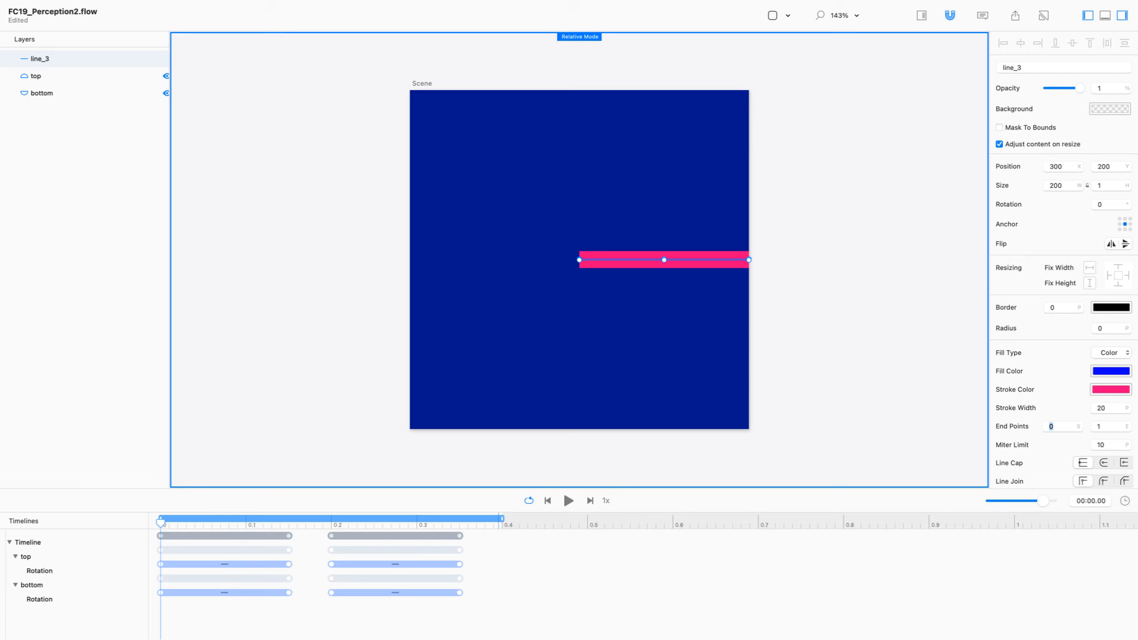
left_click(1104, 465)
Step: Set the line's Basic dash pattern to a 0.1 dash and a 150 gap to form dots
scroll(1050, 422, "down", 5)
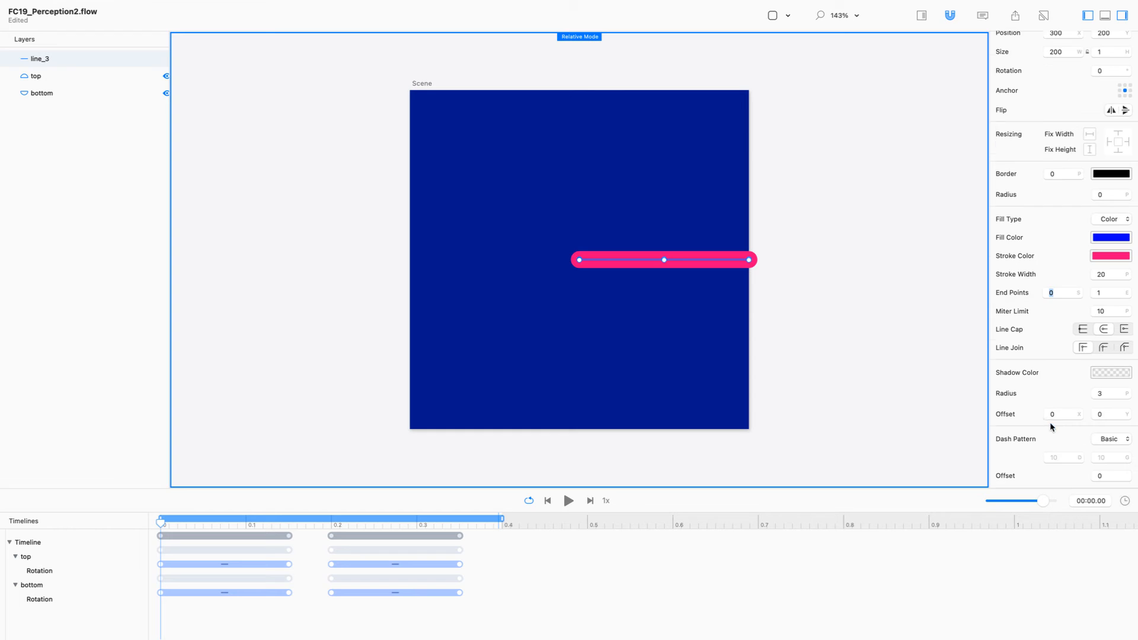
left_click(1073, 458)
key("Tab")
type("150")
key("shift+Tab")
key("Tab")
type("150")
key("Tab")
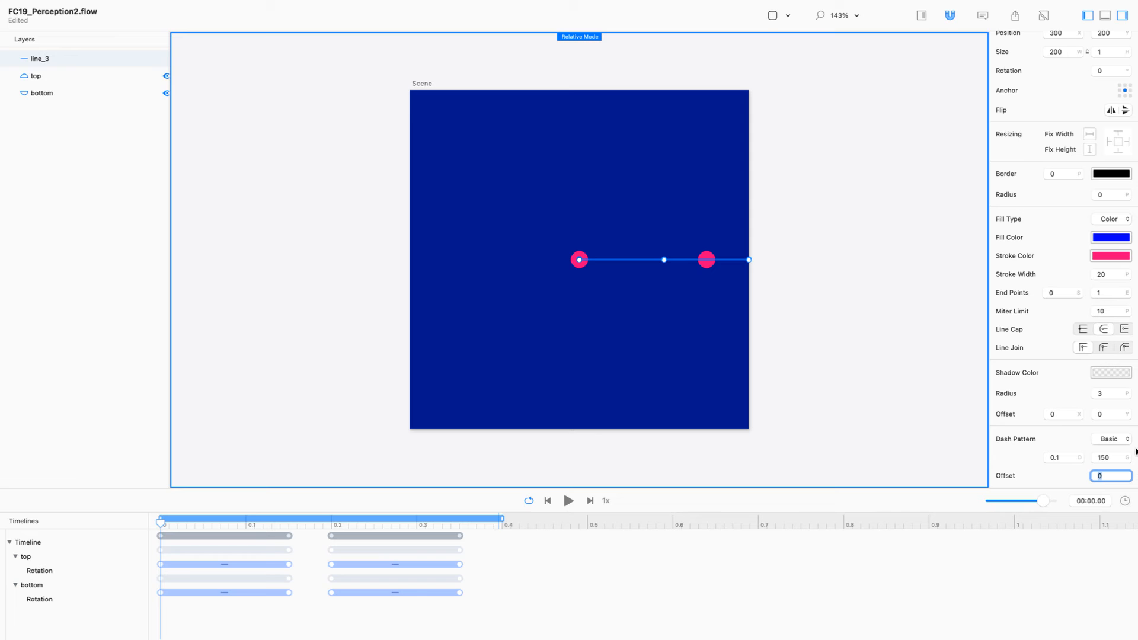
left_click(785, 279)
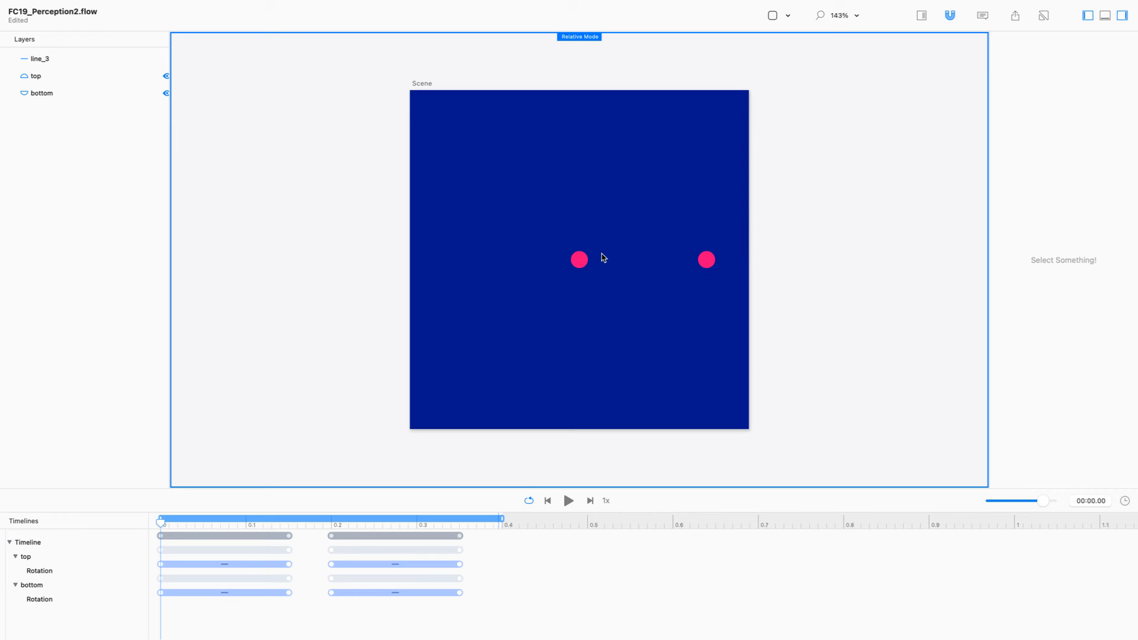
Step: Try a width of 600 for the dotted line, and undo the change
left_click(709, 262)
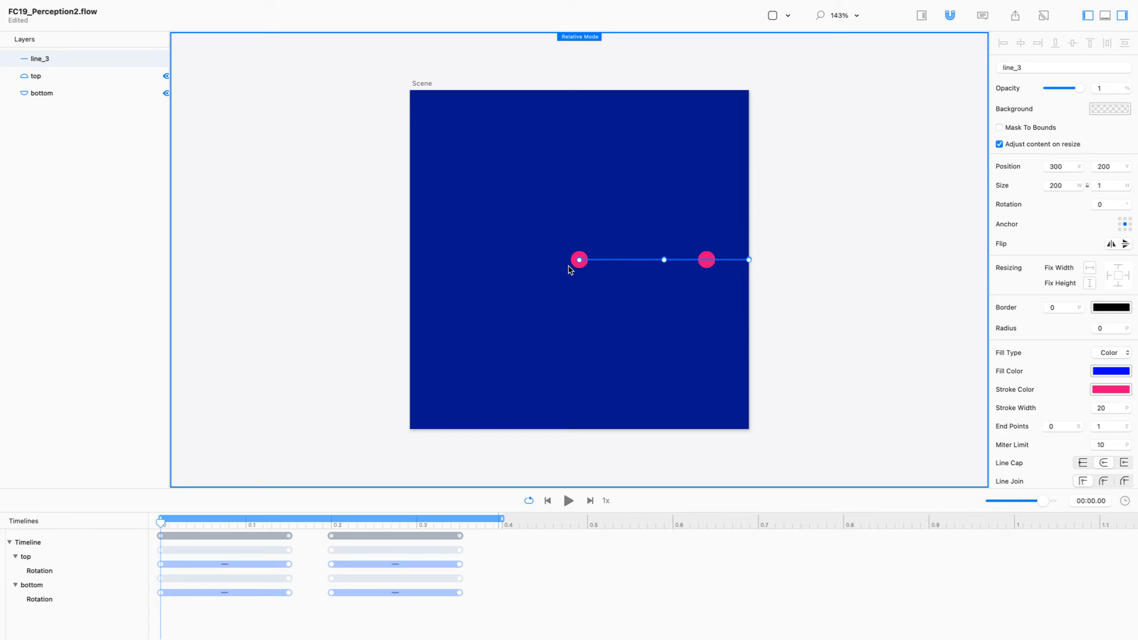
left_click(1058, 167)
left_click(1058, 185)
type("600")
key("Return")
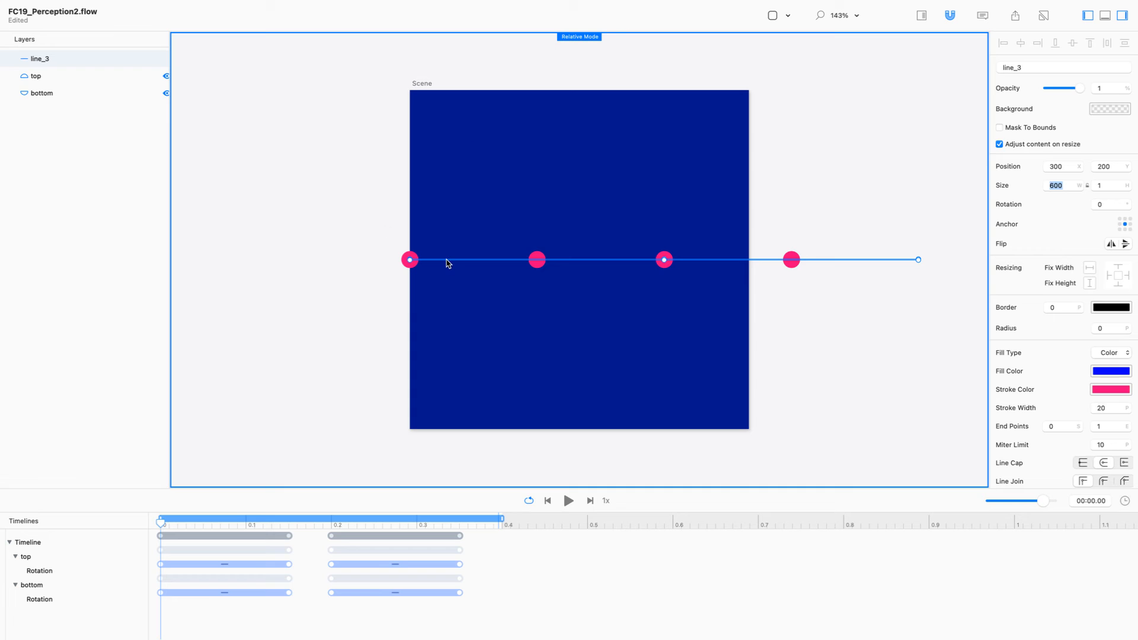
key("super+z")
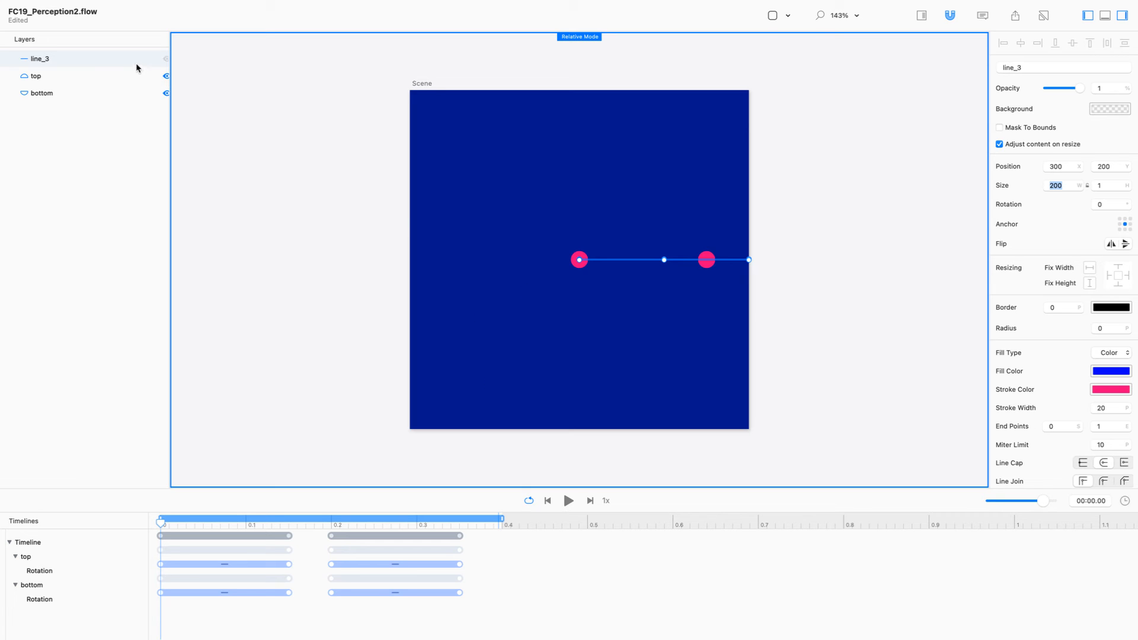
Step: Show the top and bottom semicircles again and rename the line layer as dots
left_click(166, 76)
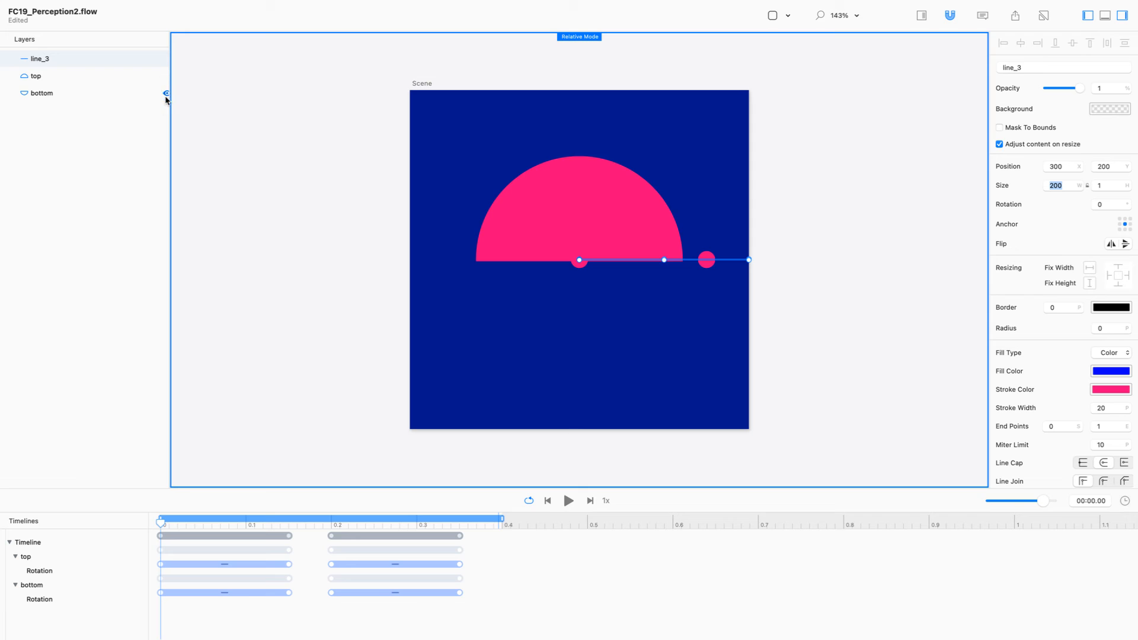
left_click(166, 93)
left_click(37, 60)
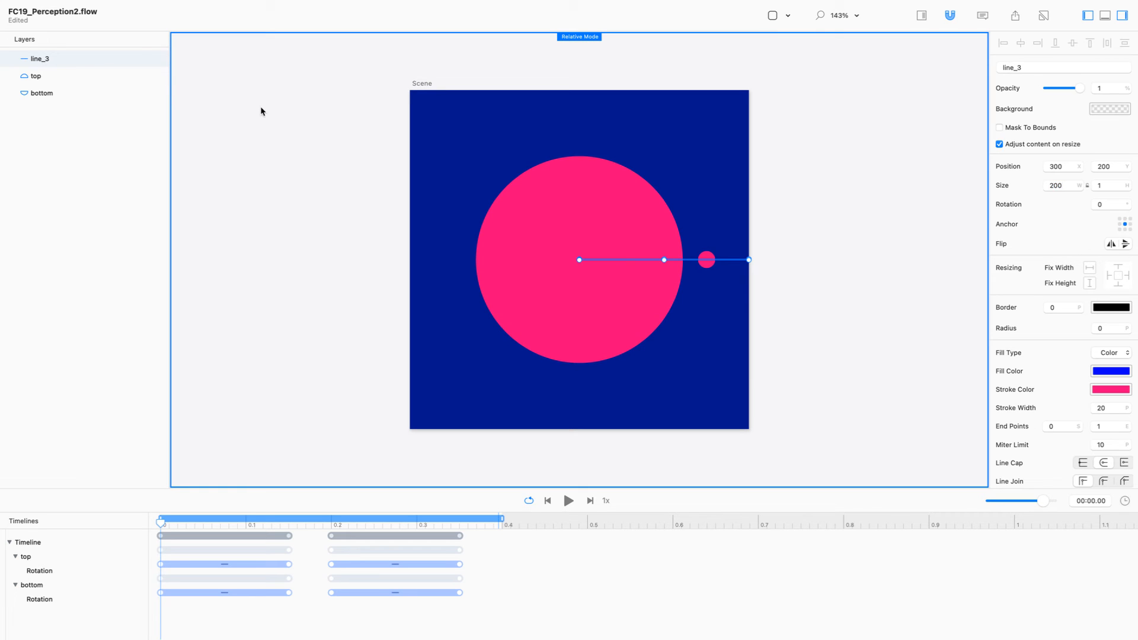
key("Return")
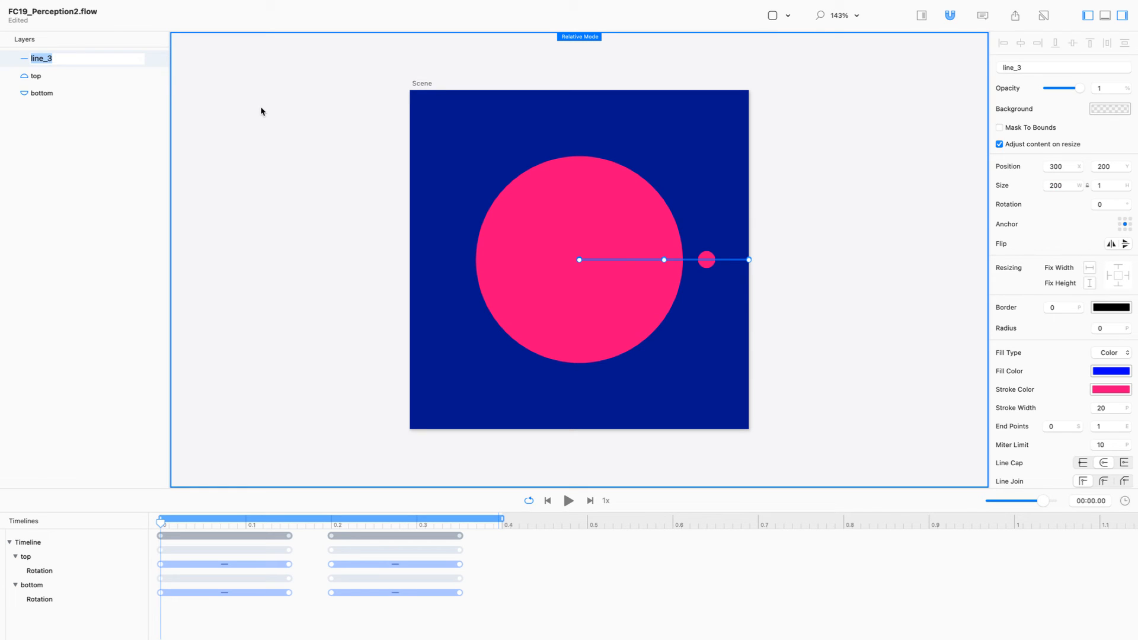
type("dots")
key("Return")
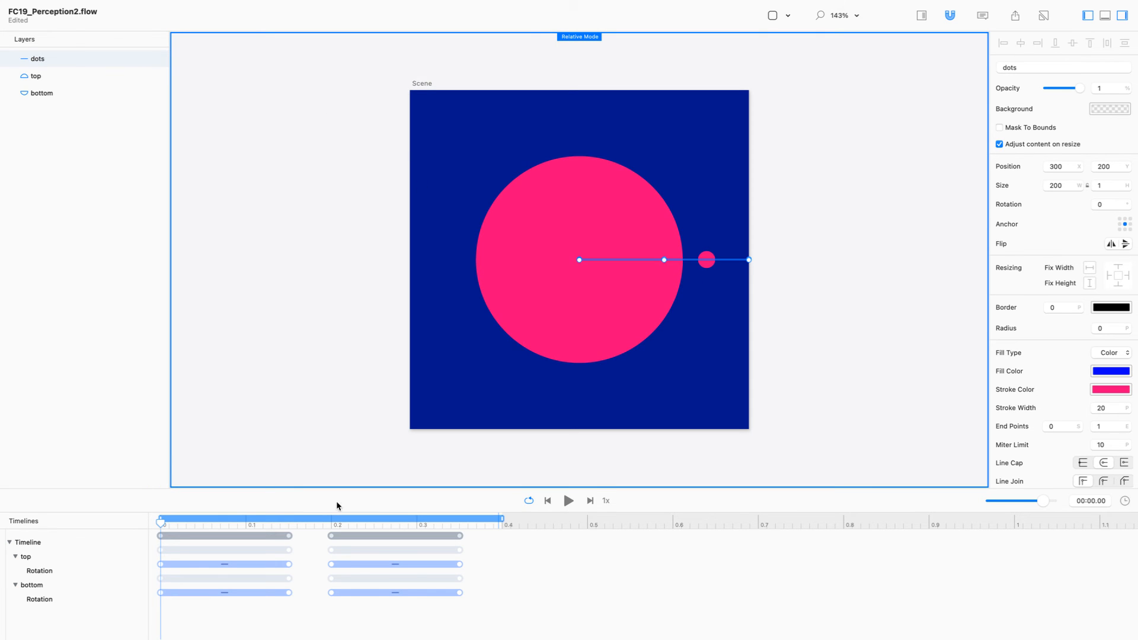
Step: Check the dots against the open mouth at 0.2 and 0.26 seconds, and set their X position to 350
left_click_drag(163, 524, 331, 526)
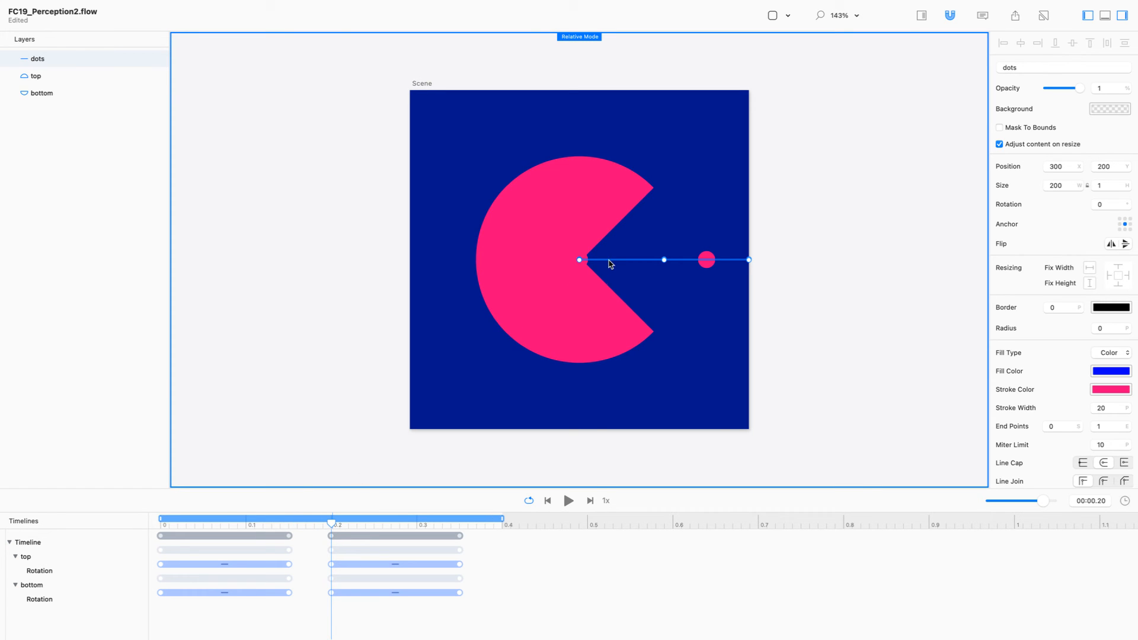
left_click_drag(606, 264, 661, 264)
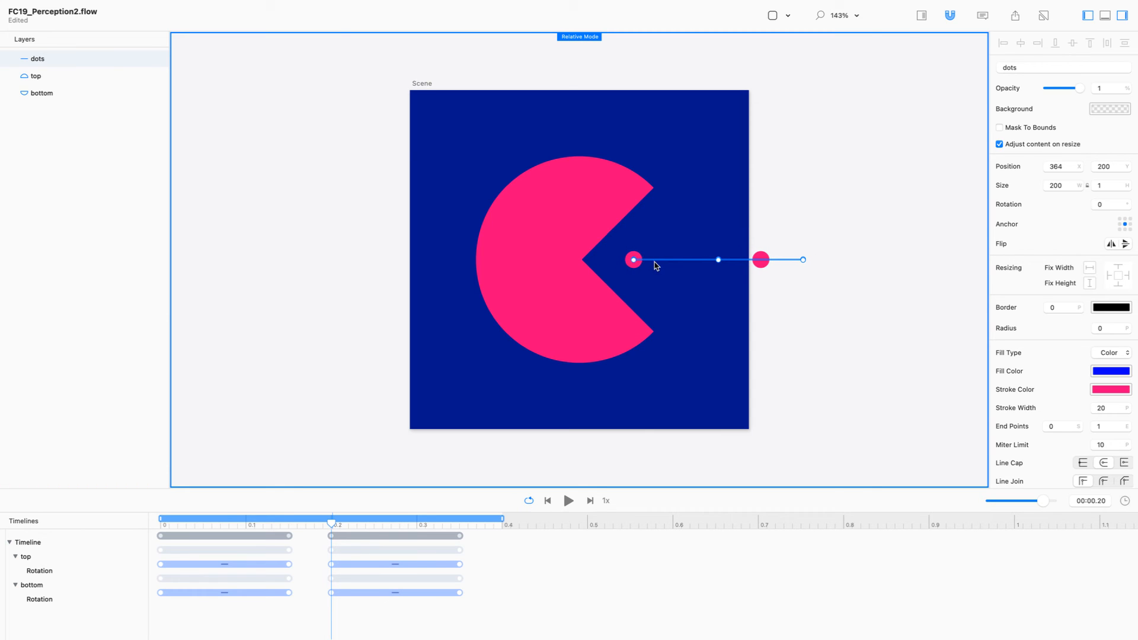
left_click_drag(332, 521, 383, 540)
left_click(1072, 170)
type("350")
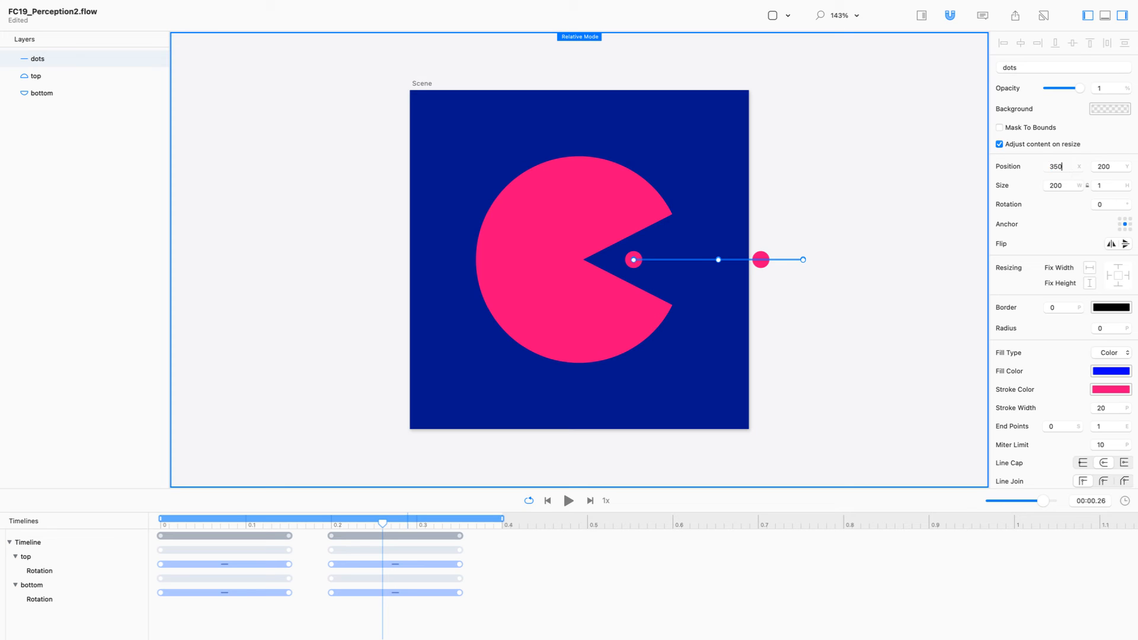
key("Return")
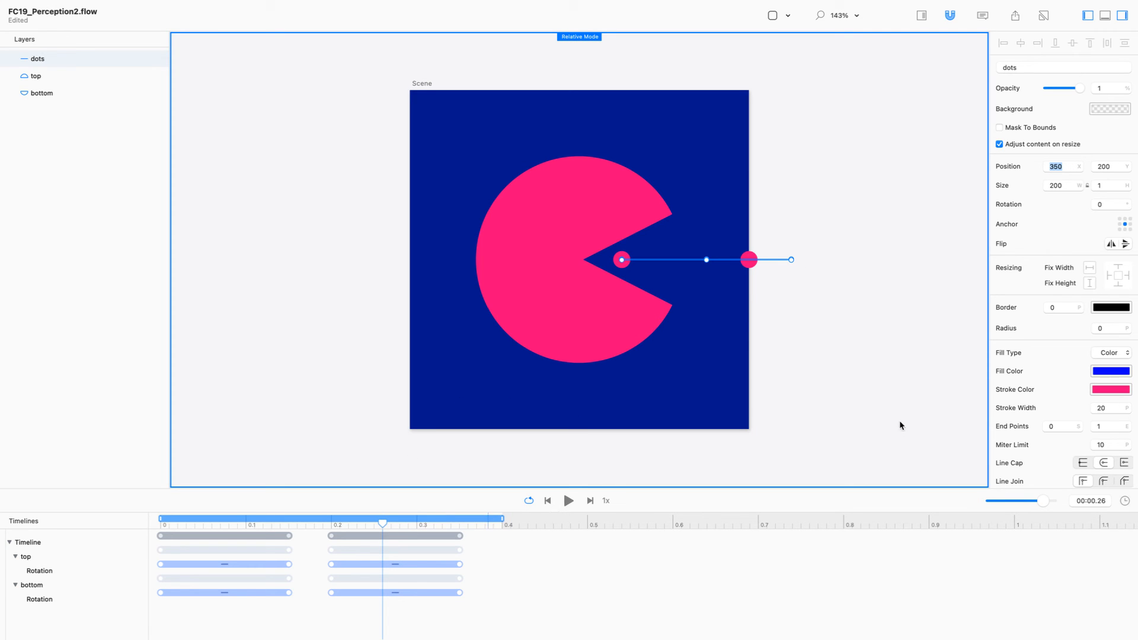
Step: Turn off Relative Mode and animate the dots' dash offset by setting it to -150 at 0 seconds
key("super+r")
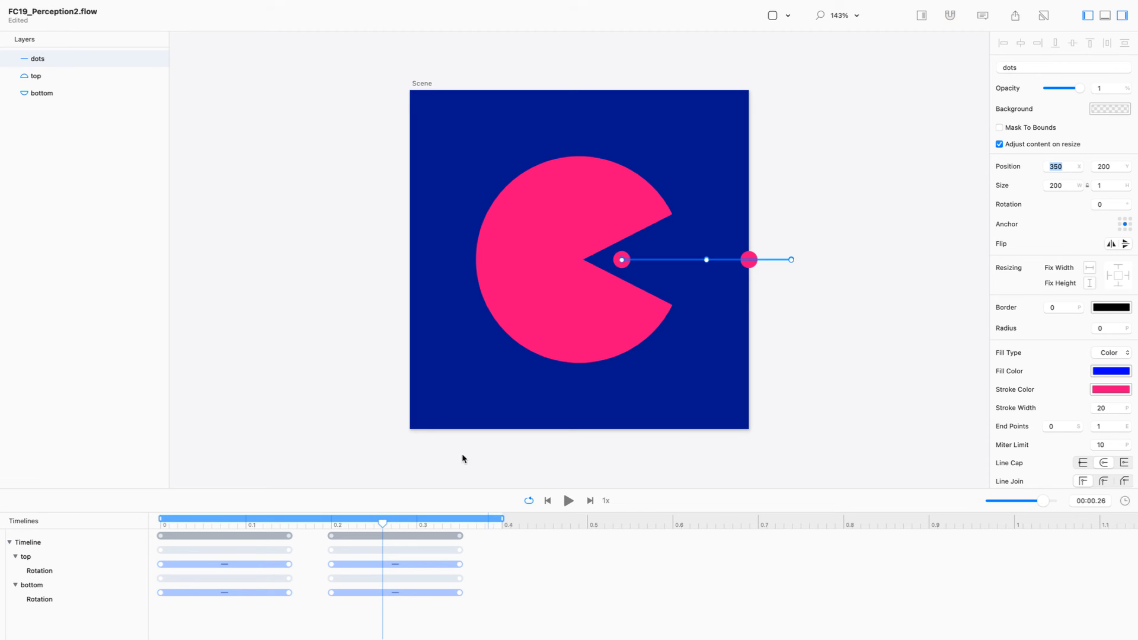
left_click_drag(389, 526, 131, 525)
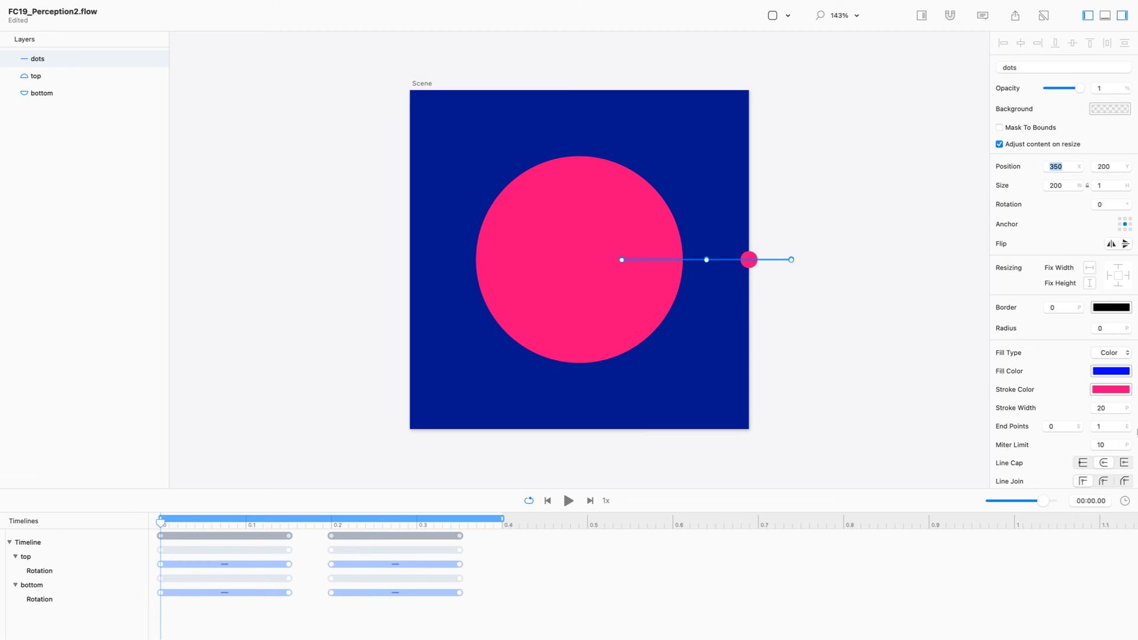
scroll(1136, 434, "down", 5)
left_click(1117, 477)
type("-80")
key("Return")
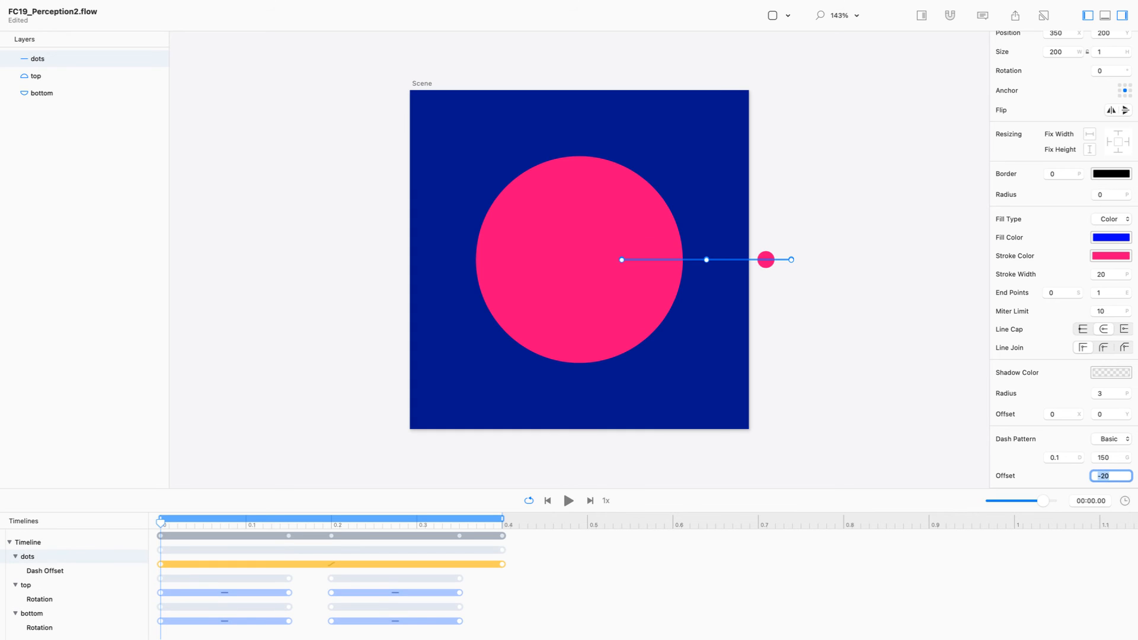
key("shift+Down")
key("shift+Down")
key("shift+Down")
key("shift+Down")
key("shift+Down")
key("shift+Down")
key("shift+Down")
Step: Play the loop and change the easing of the dots' dash offset animation to Linear
left_click(570, 501)
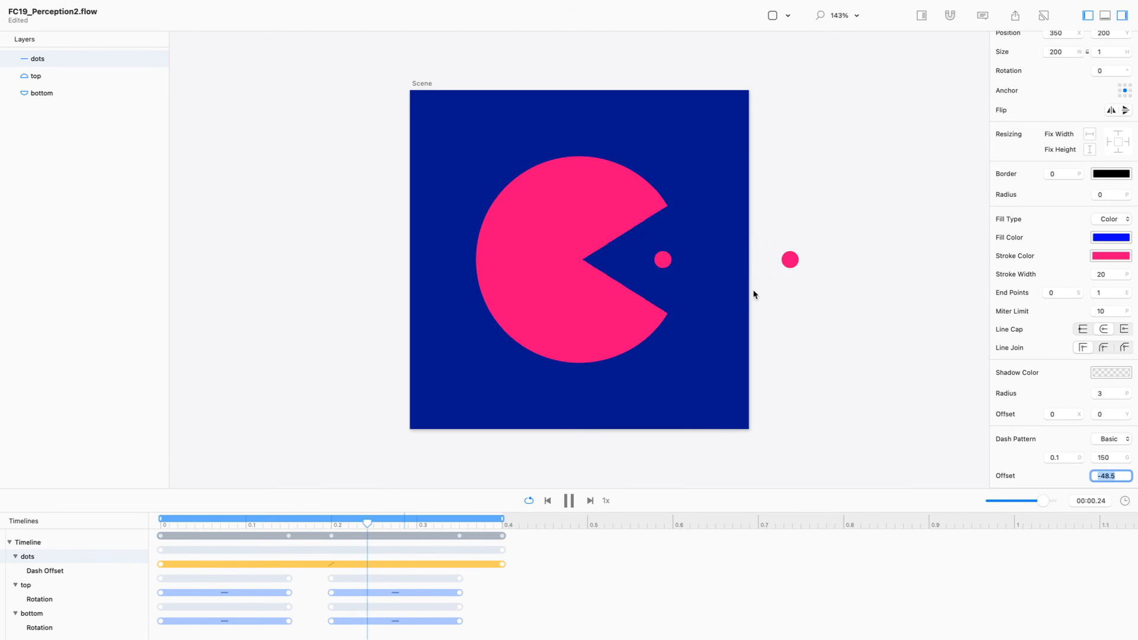
left_click(332, 563)
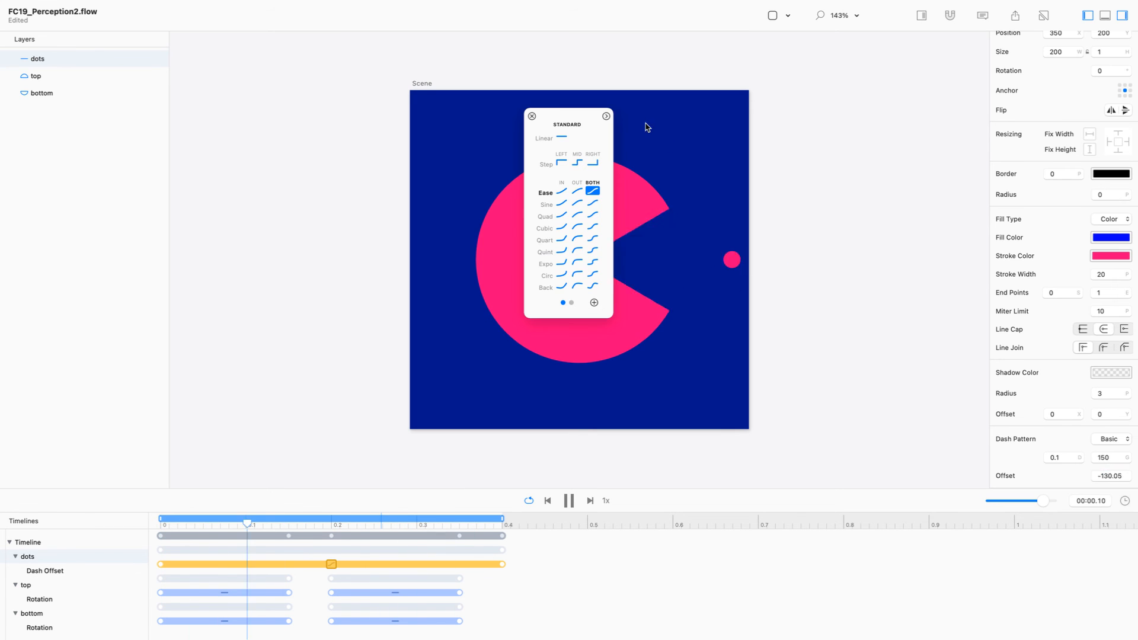
left_click(562, 138)
left_click(532, 116)
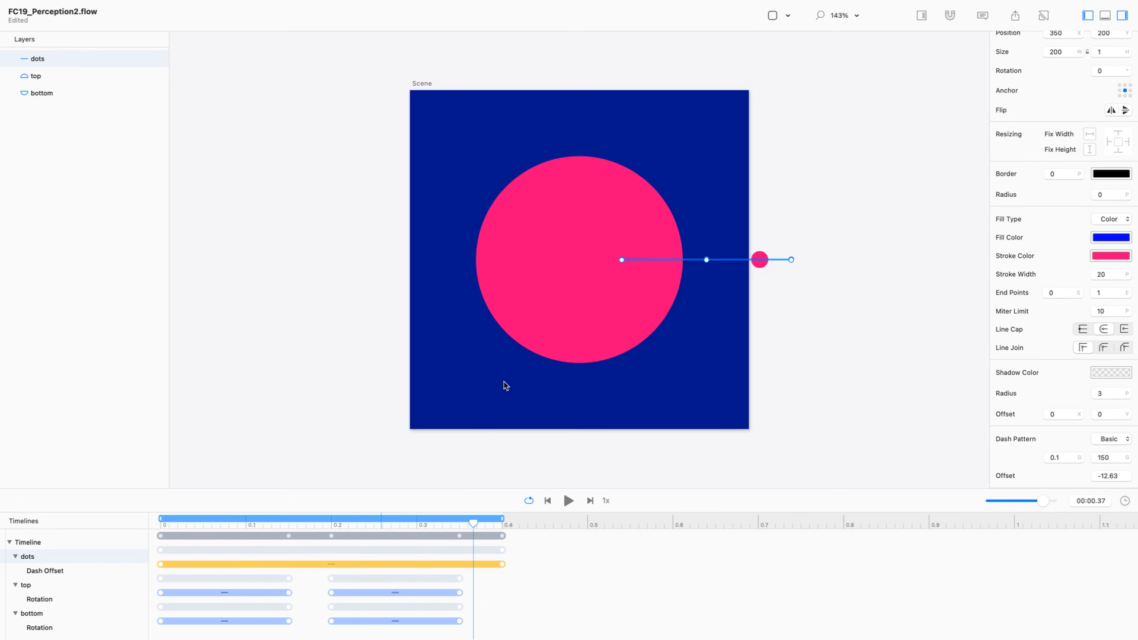
Step: Play the animation at normal speed and again at 0.25x to check how the dots meet the mouth
left_click(571, 501)
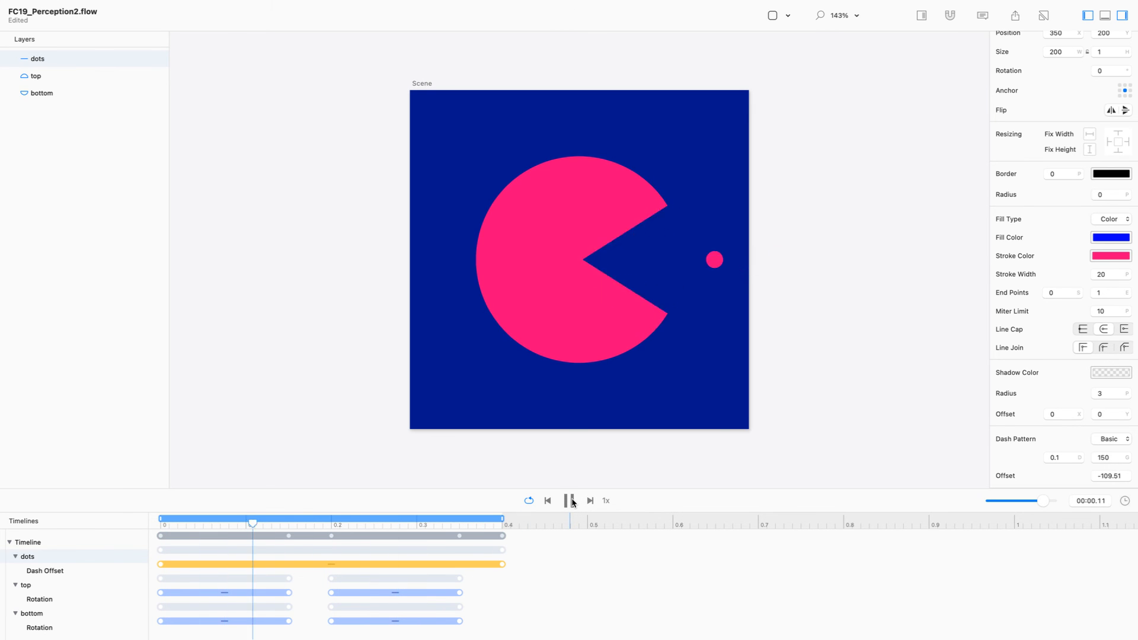
left_click(606, 500)
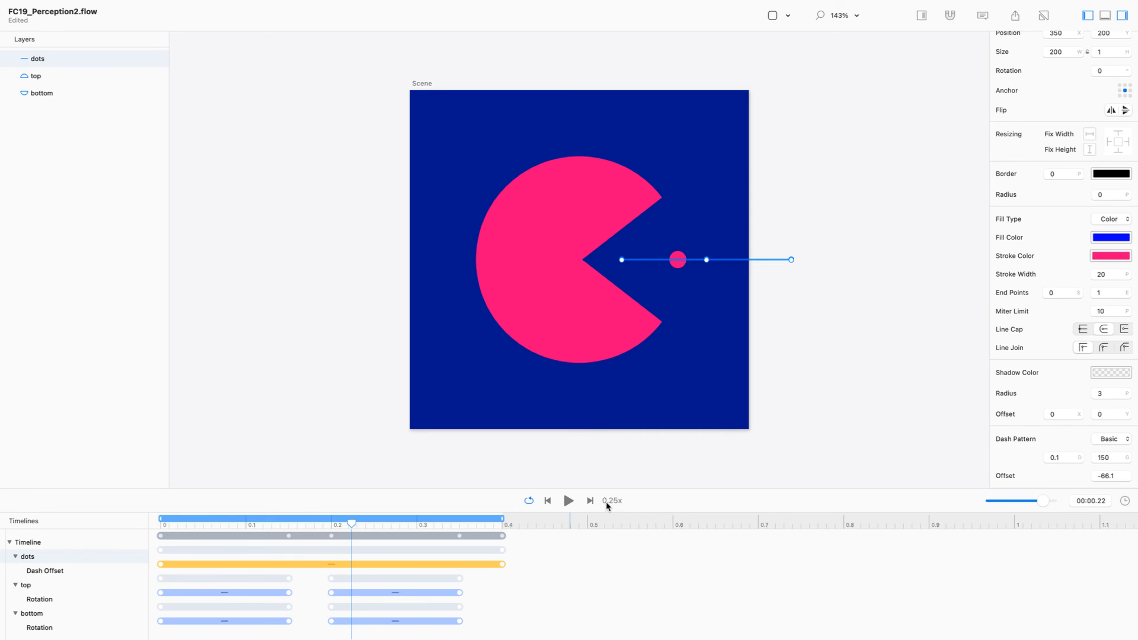
left_click(568, 501)
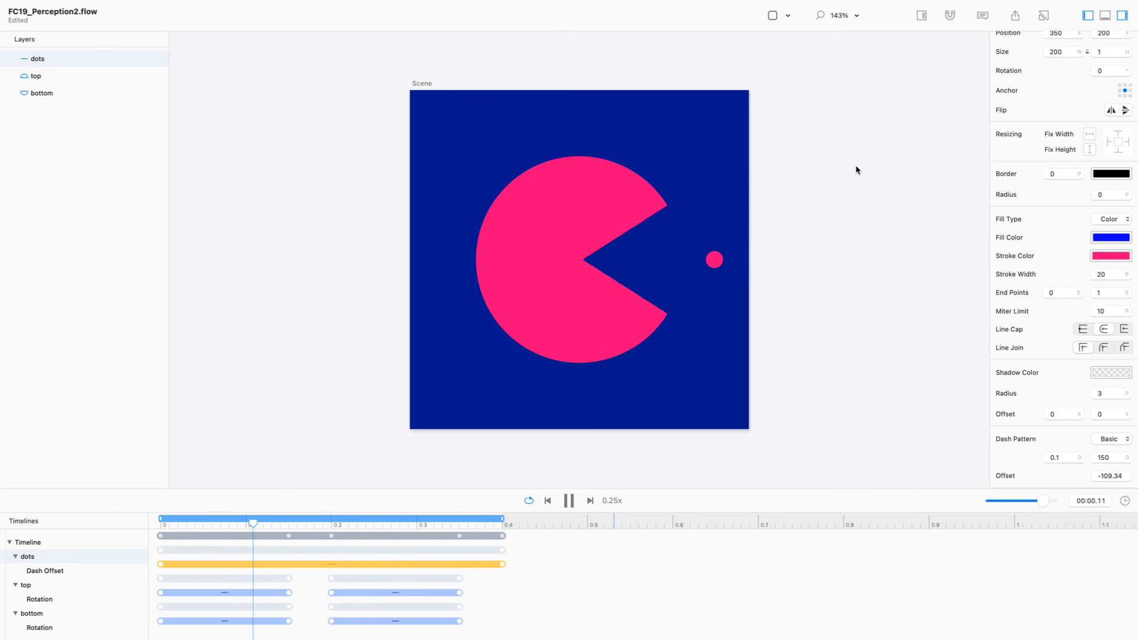
Step: Clip the layers to the scene's bounds, and hide the top and bottom semicircles to inspect the dots' loop alone
left_click(921, 15)
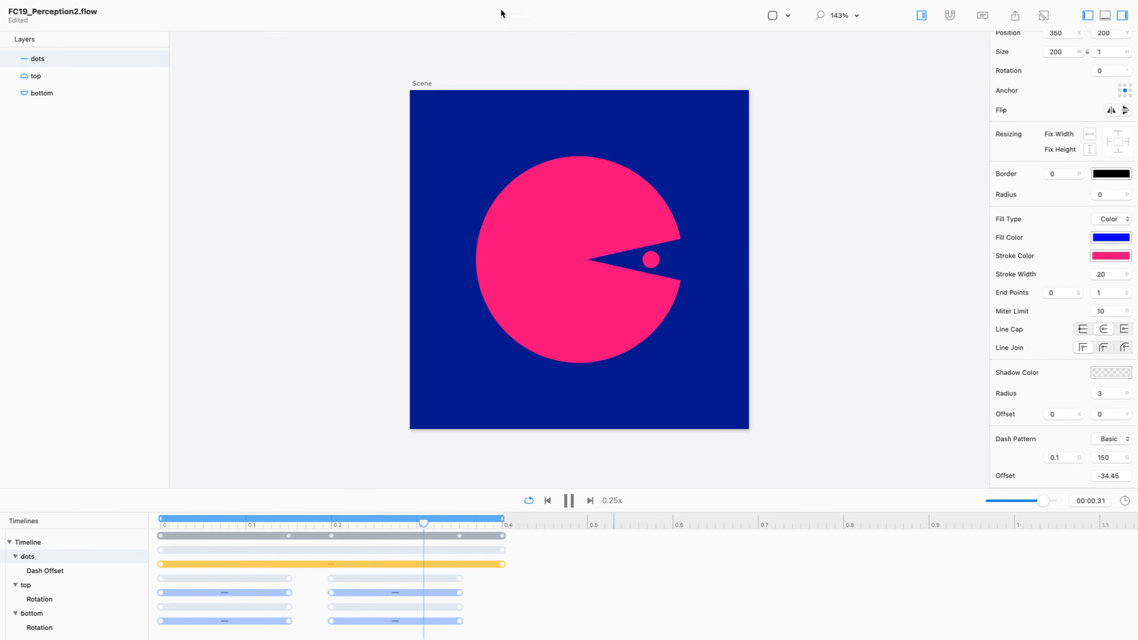
left_click(166, 76)
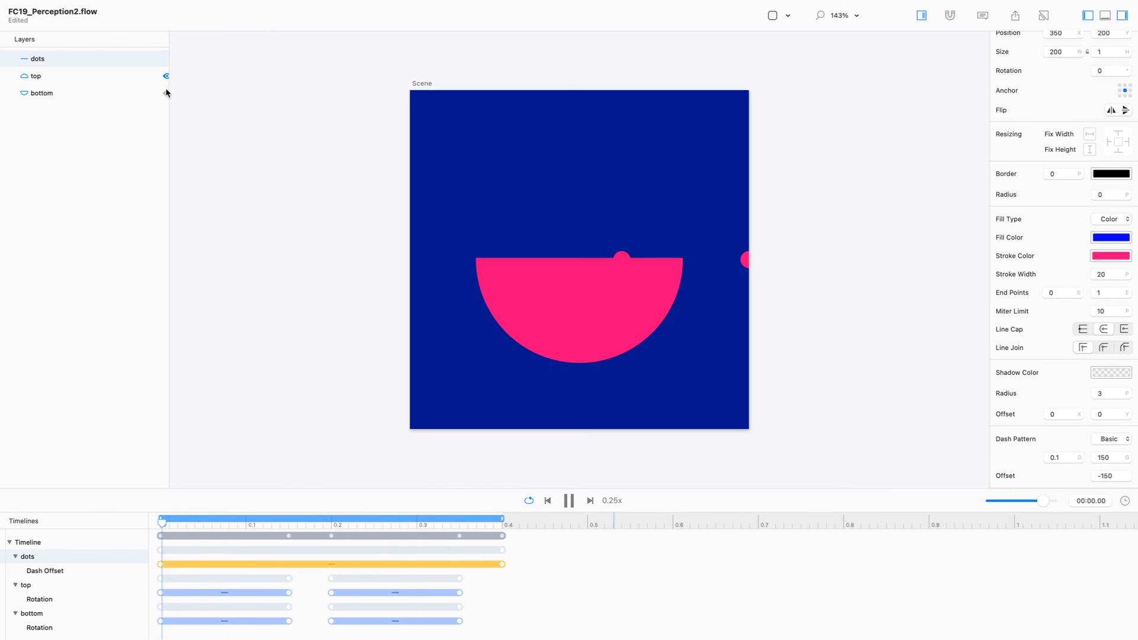
left_click(166, 93)
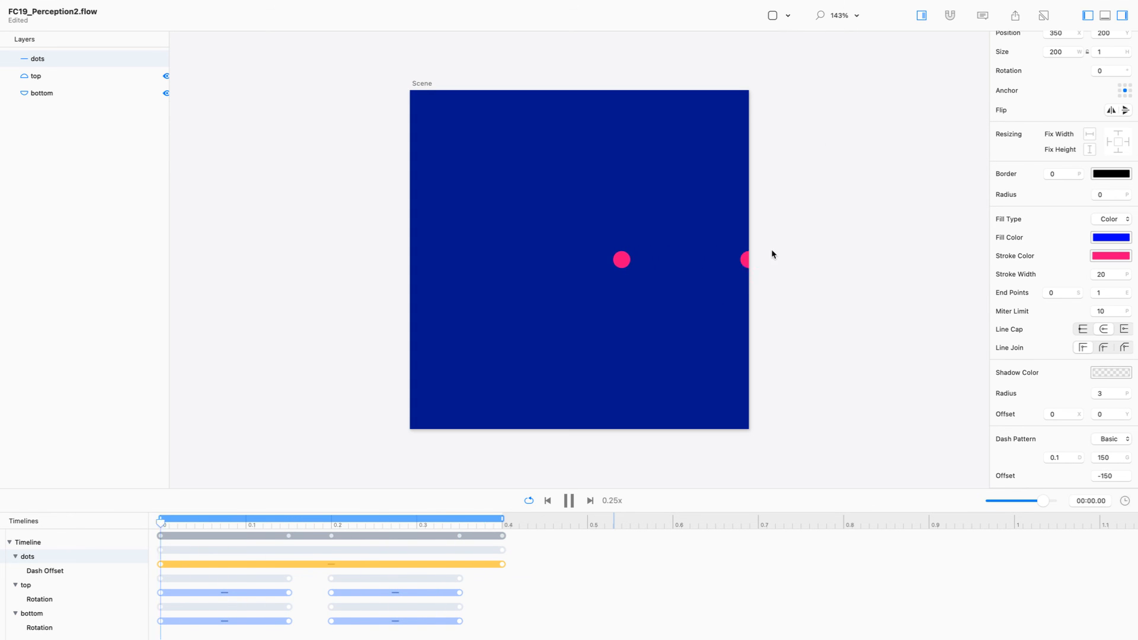
left_click(920, 16)
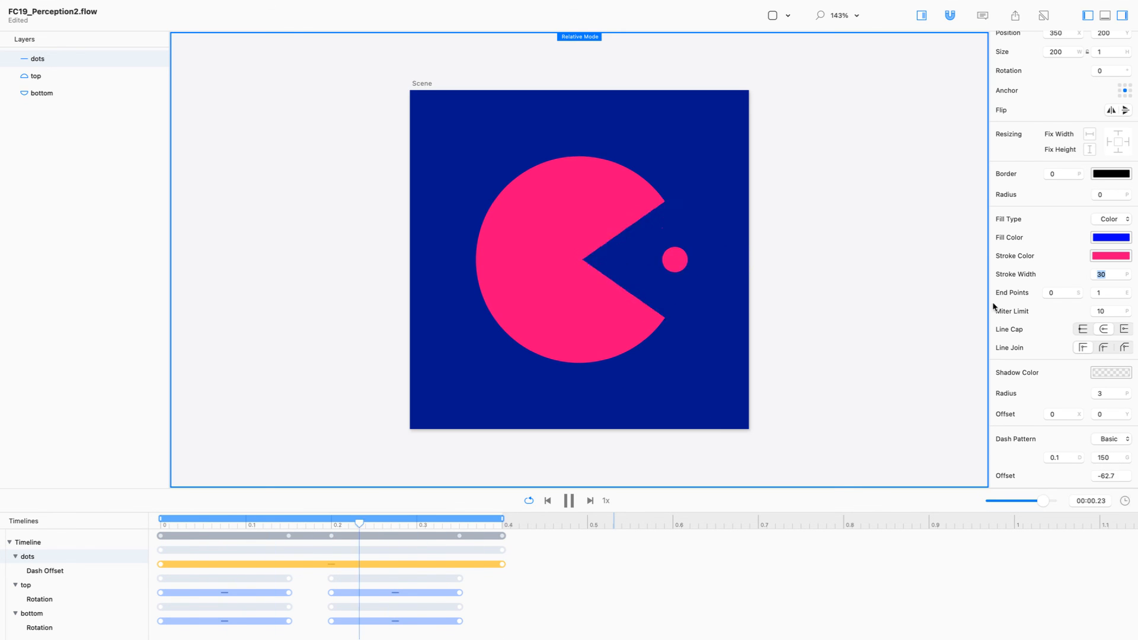
Step: Open the dots' stroke width for editing in Relative Mode
left_click(1113, 274)
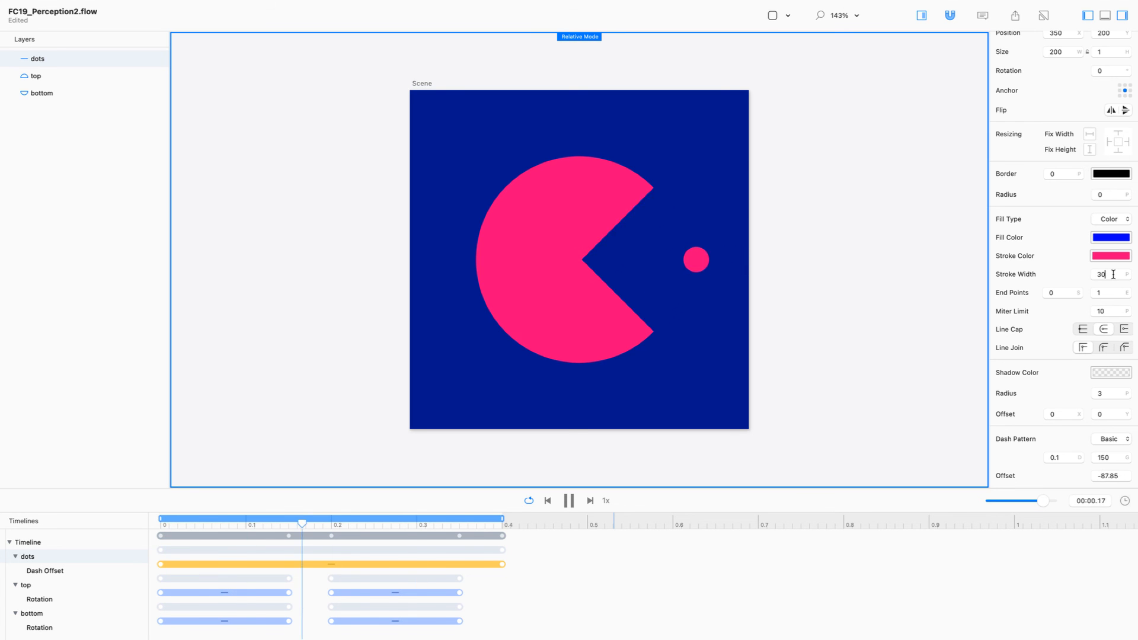